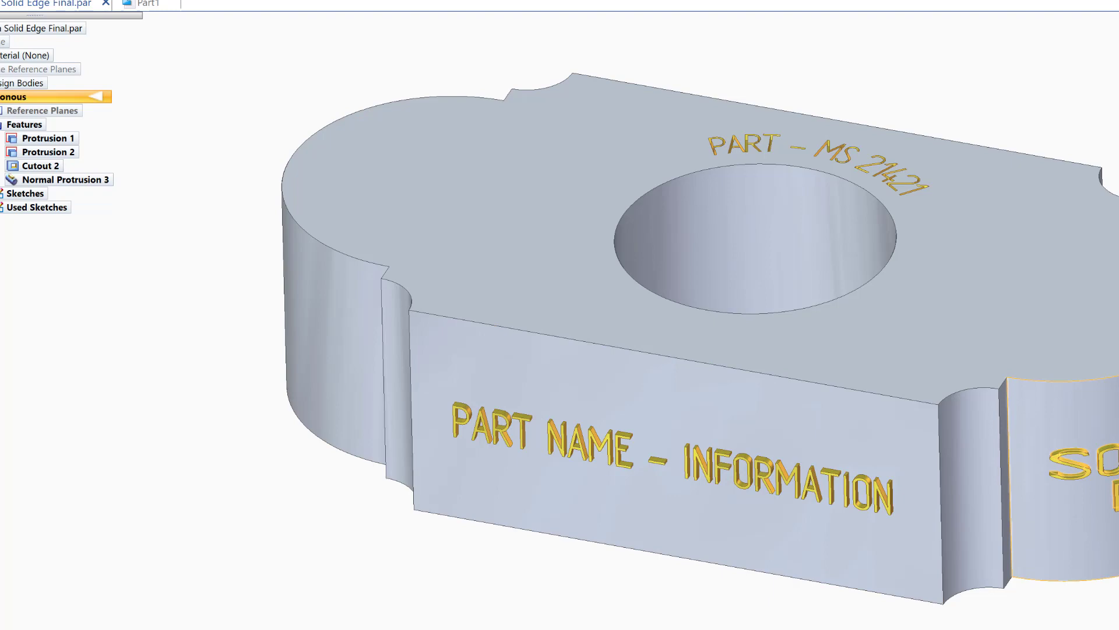
- Examine the finished sample part and its 3D text on the top, front and curved end faces
mouse_move(1049, 524)
middle_down()
mouse_move(1069, 545)
mouse_move(1002, 534)
mouse_move(1009, 544)
mouse_move(1044, 537)
middle_up()
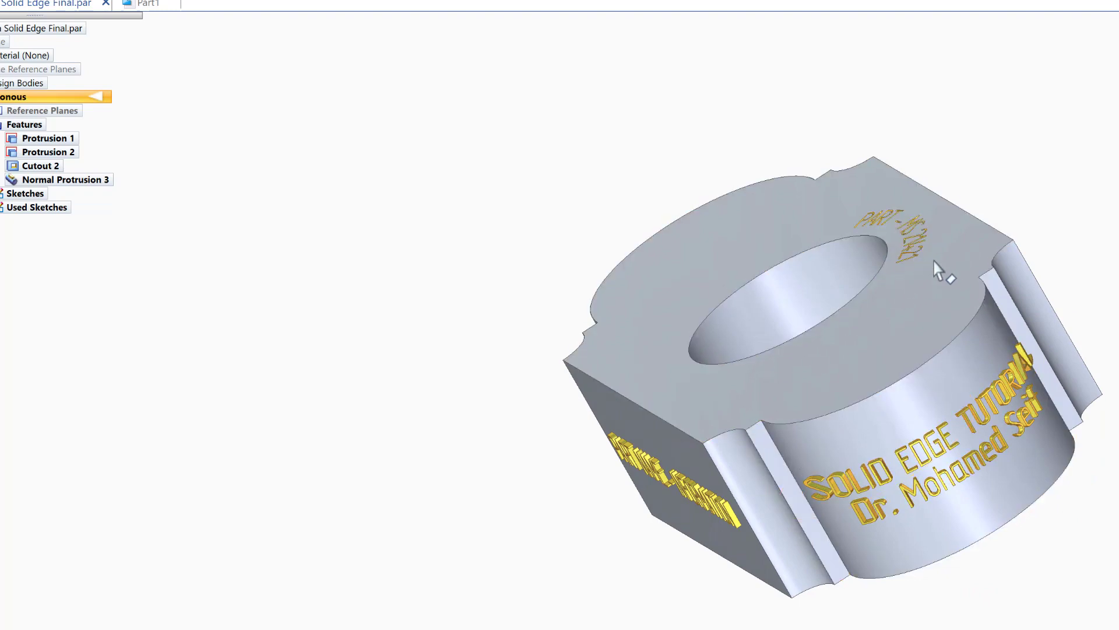
middle_drag(898, 311, 987, 392)
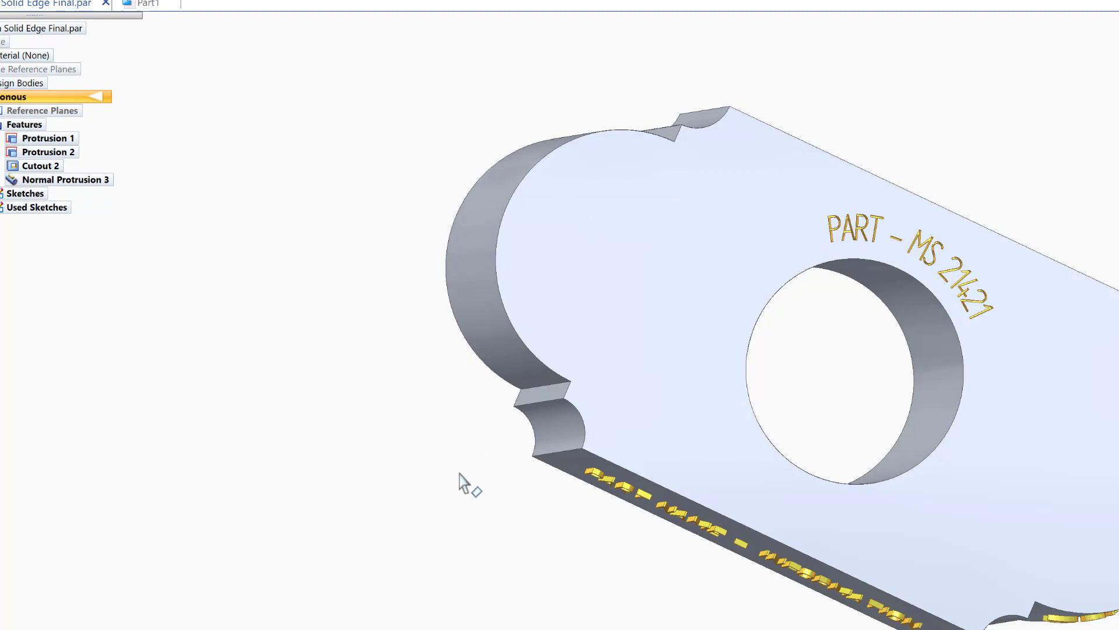
mouse_move(461, 483)
middle_down()
mouse_move(516, 454)
mouse_move(516, 469)
mouse_move(470, 482)
middle_up()
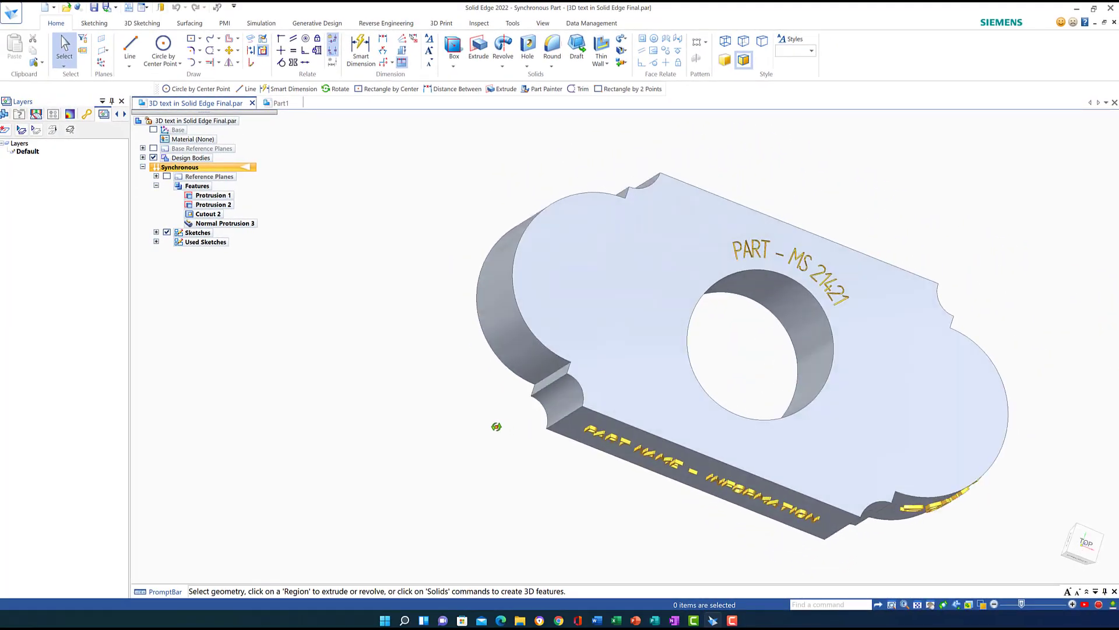
middle_drag(496, 426, 498, 403)
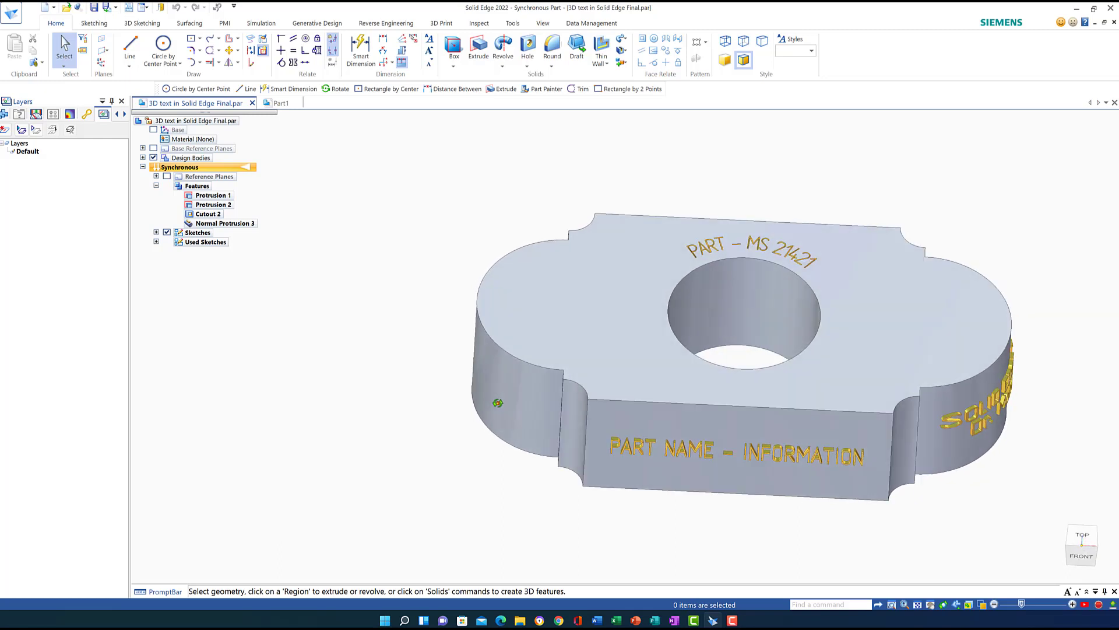
middle_drag(498, 402, 497, 394)
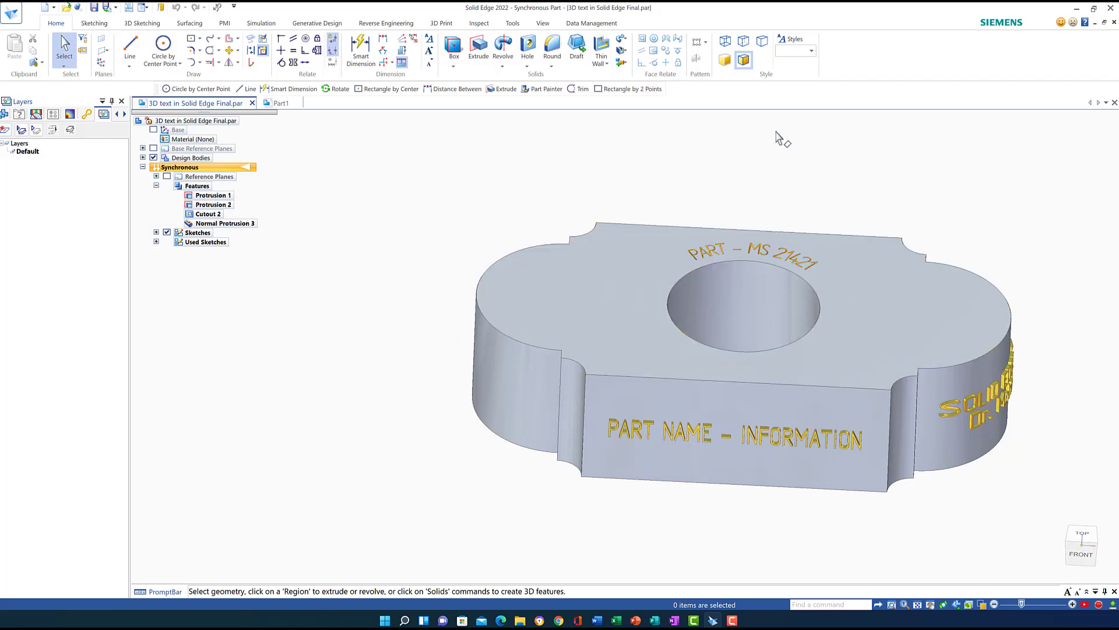
- In the Part1 document, show the Top (xy) reference plane and lock a centre-rectangle sketch onto it, viewed straight on
click(278, 102)
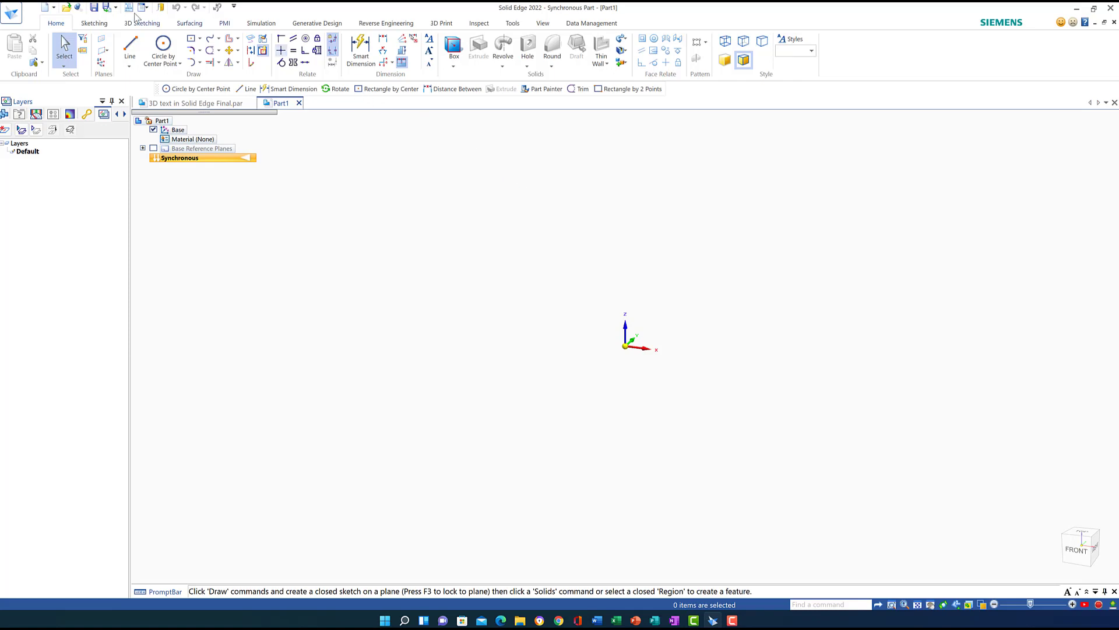
click(153, 148)
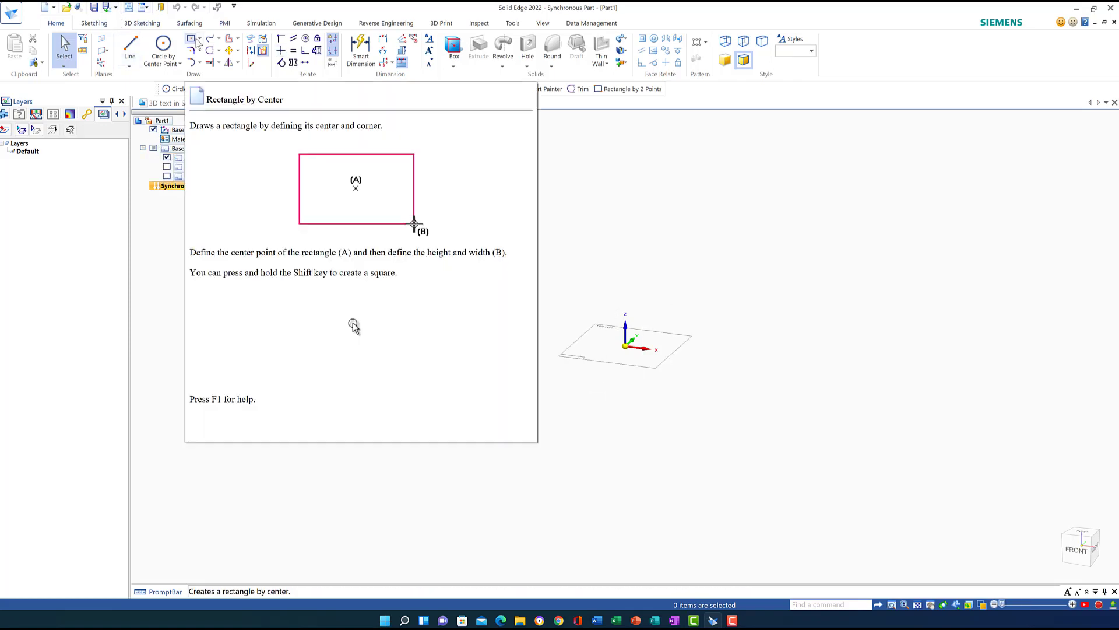
click(191, 38)
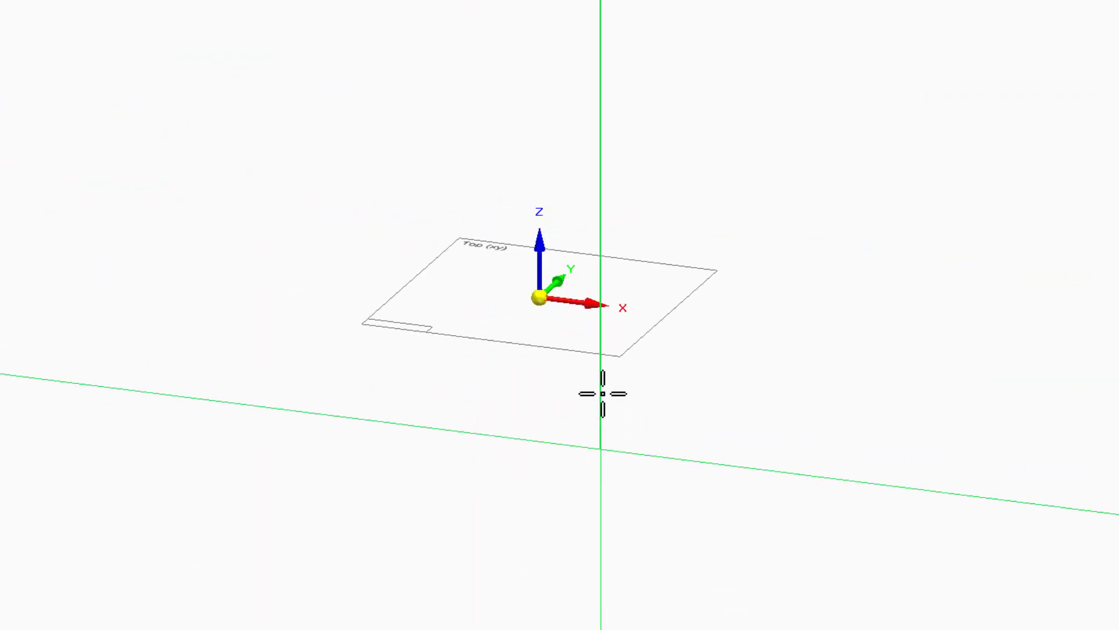
click(659, 297)
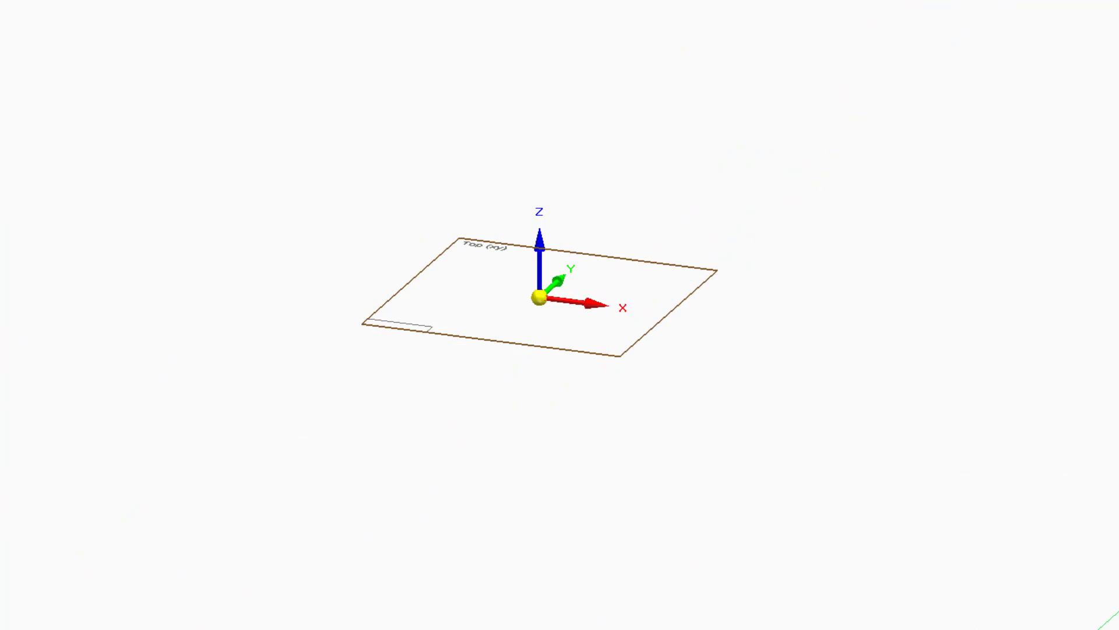
key(ctrl+h)
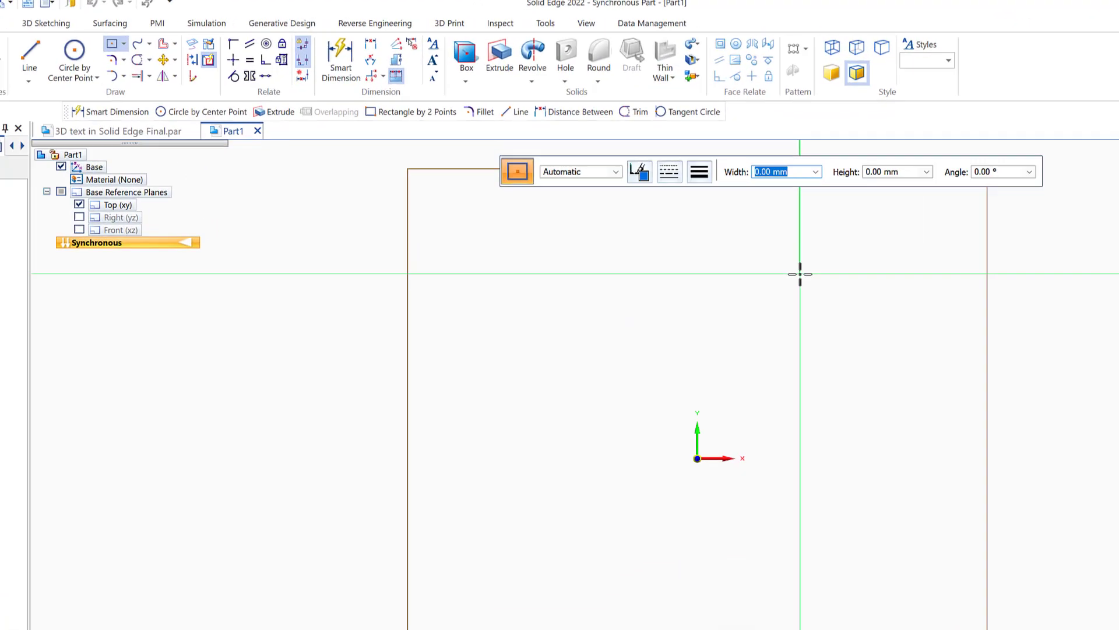
- Draw a rectangle 140 mm wide and 100 mm high, centred on the origin
text(140)
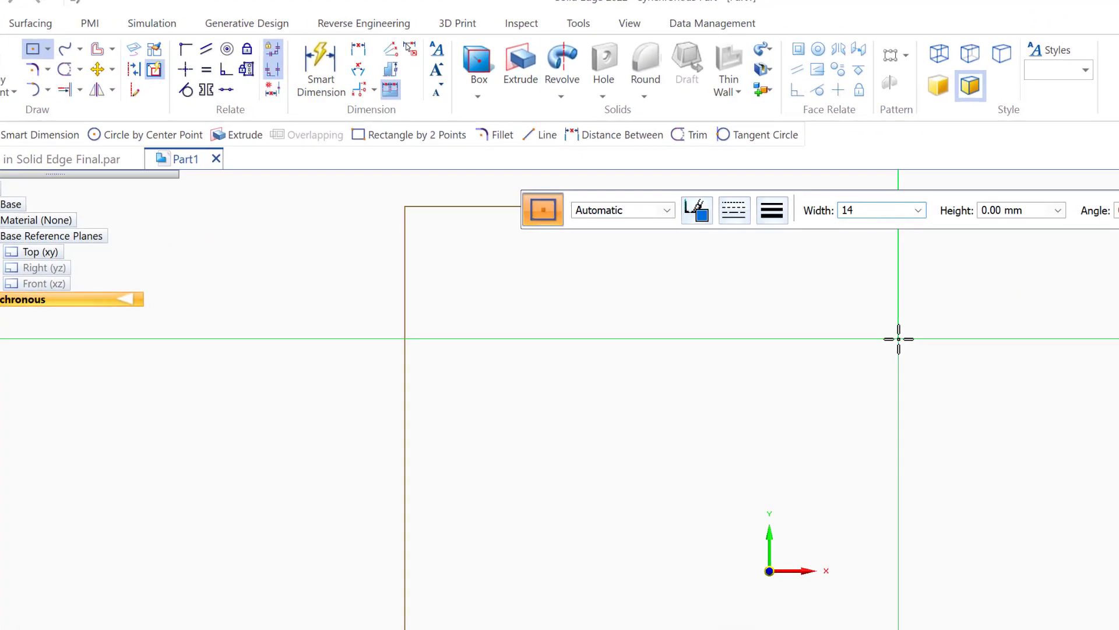
key(Tab)
text(1)
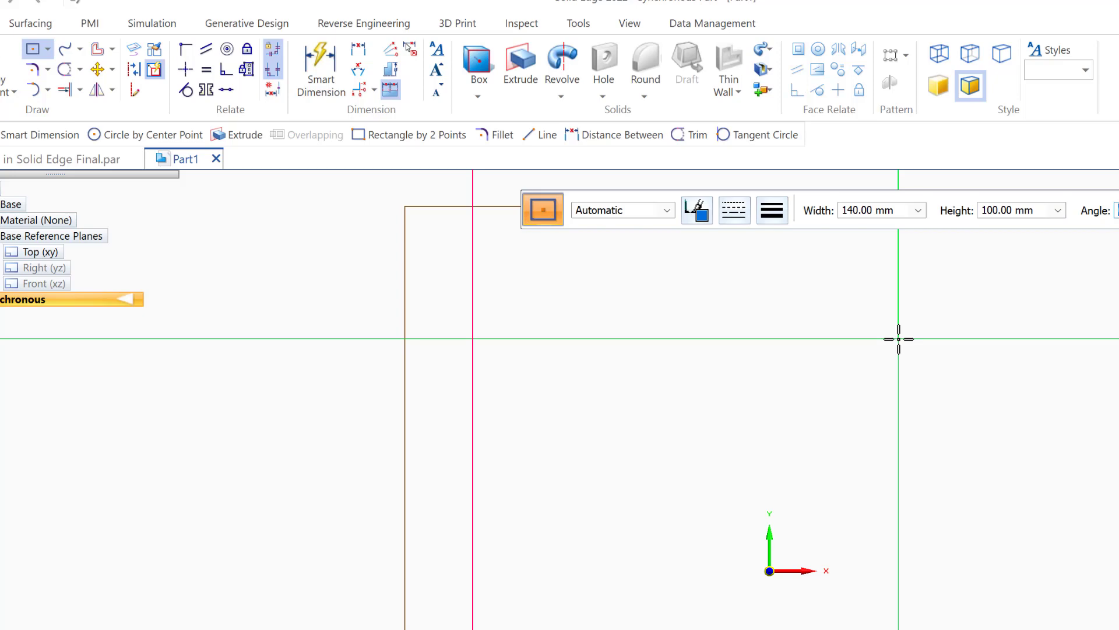
key(Tab)
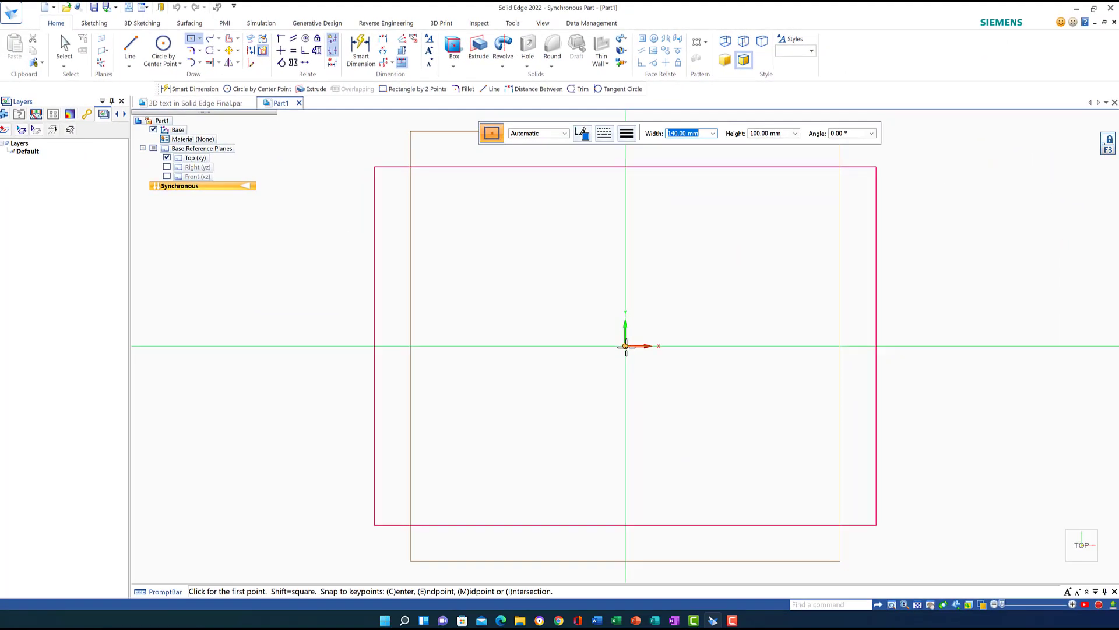
click(625, 346)
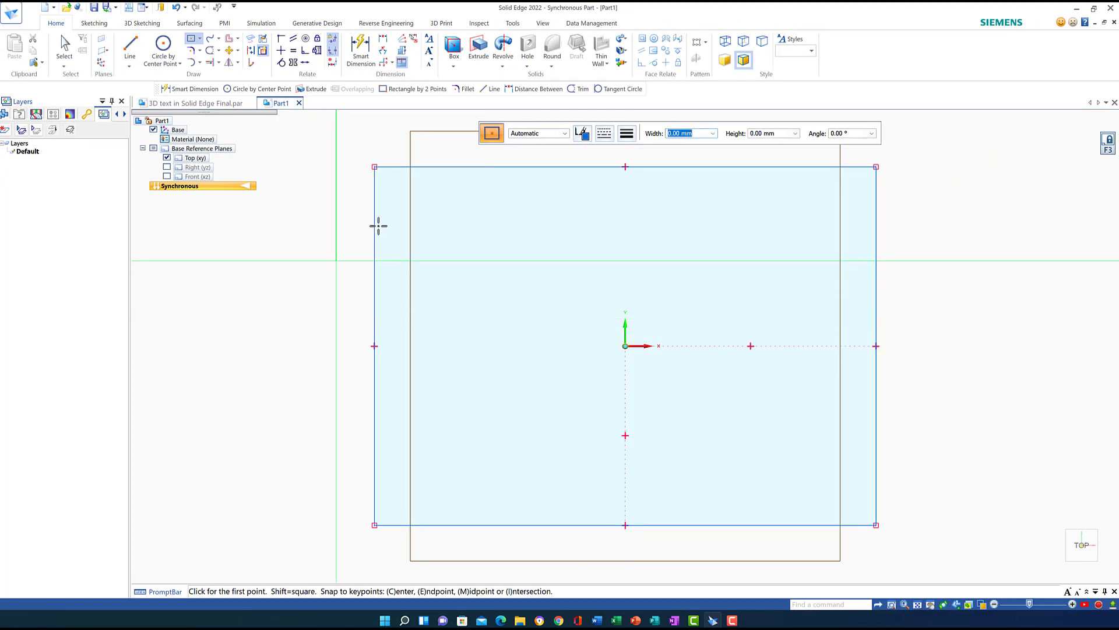
- Draw a 20 mm diameter circle centred on each of the rectangle's four corners
click(165, 45)
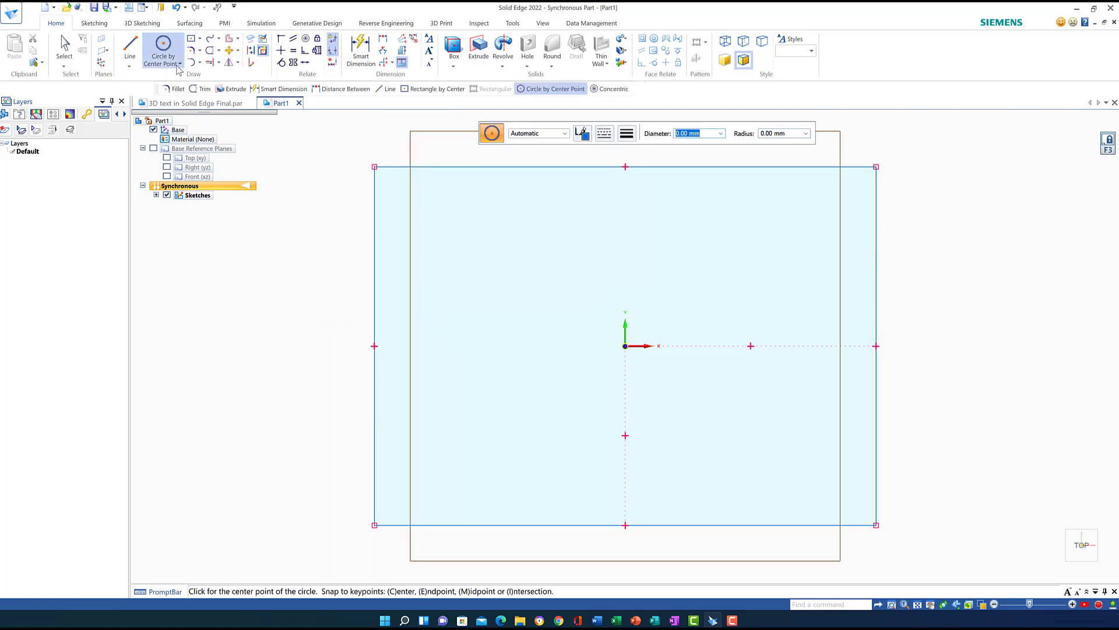
text(20)
key(Return)
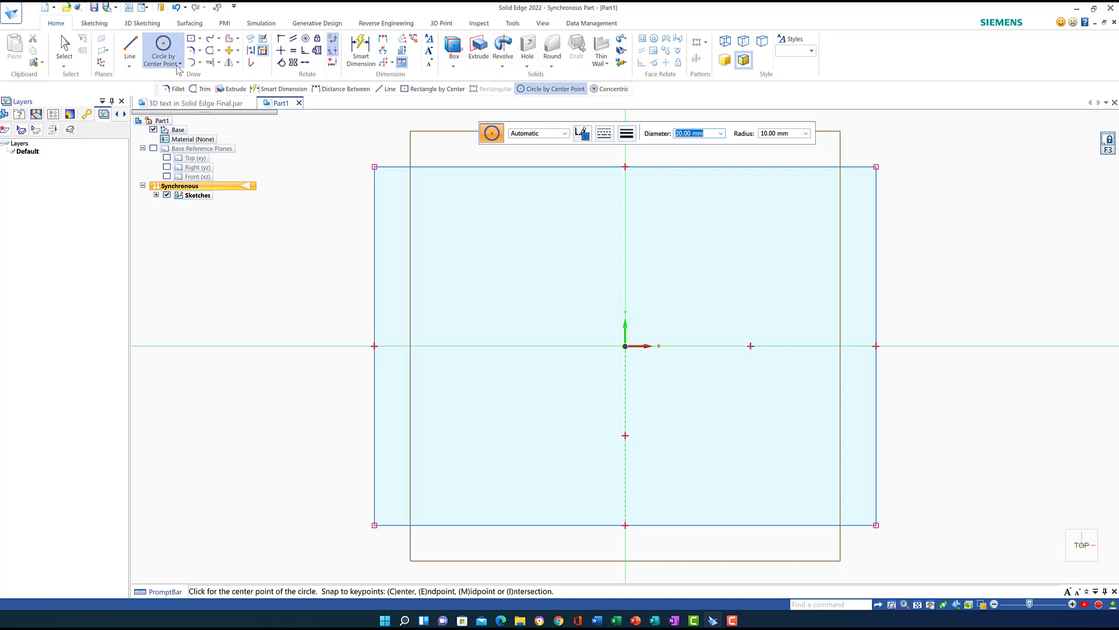
click(375, 168)
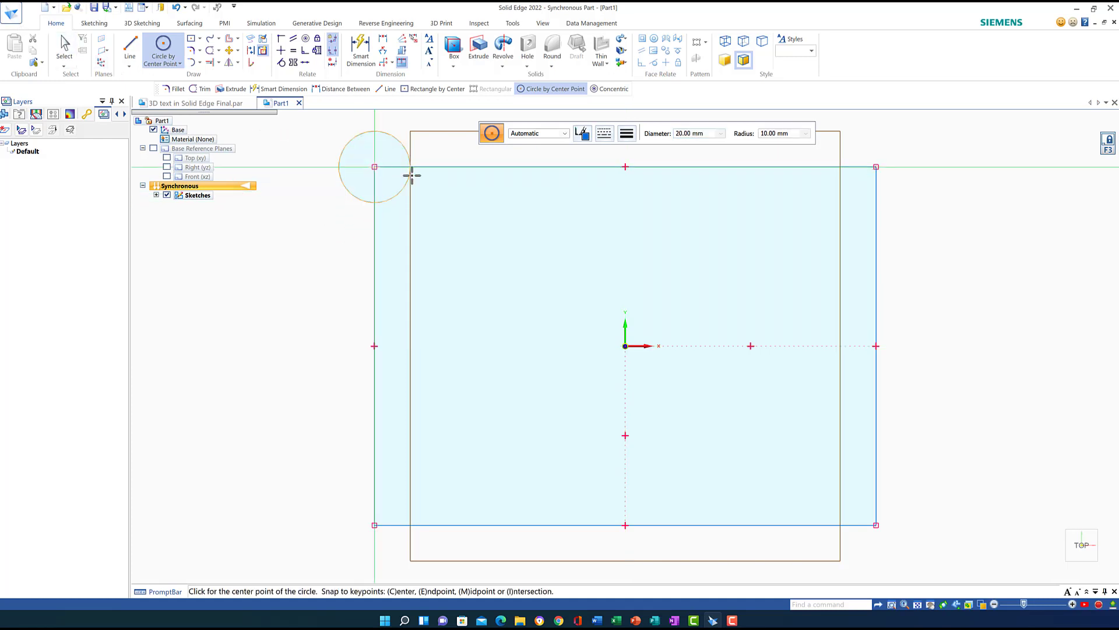
click(876, 166)
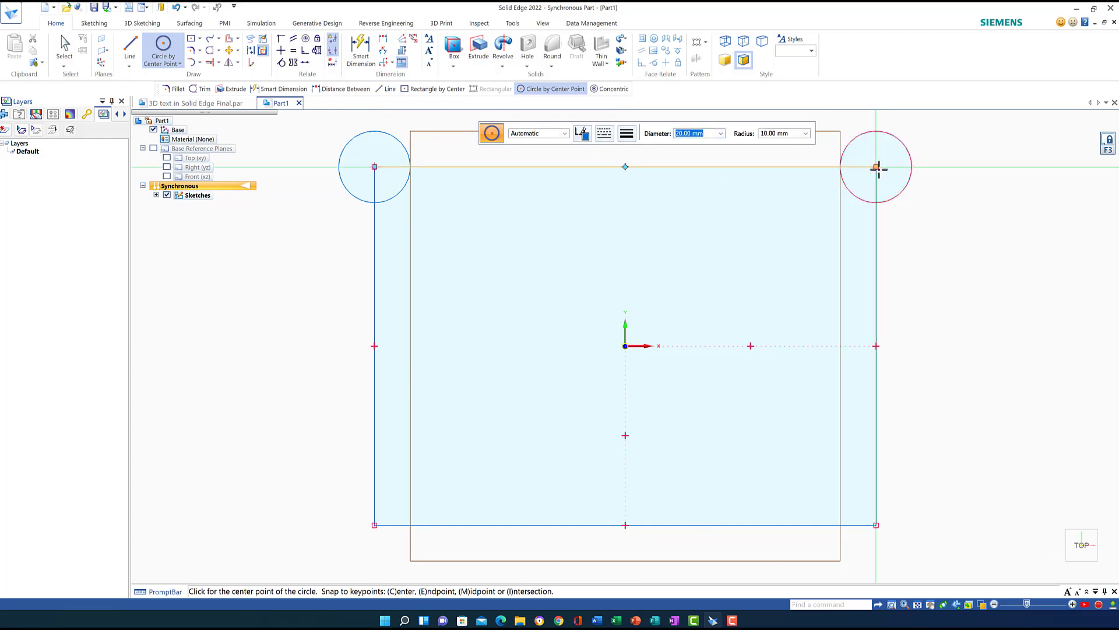
click(876, 525)
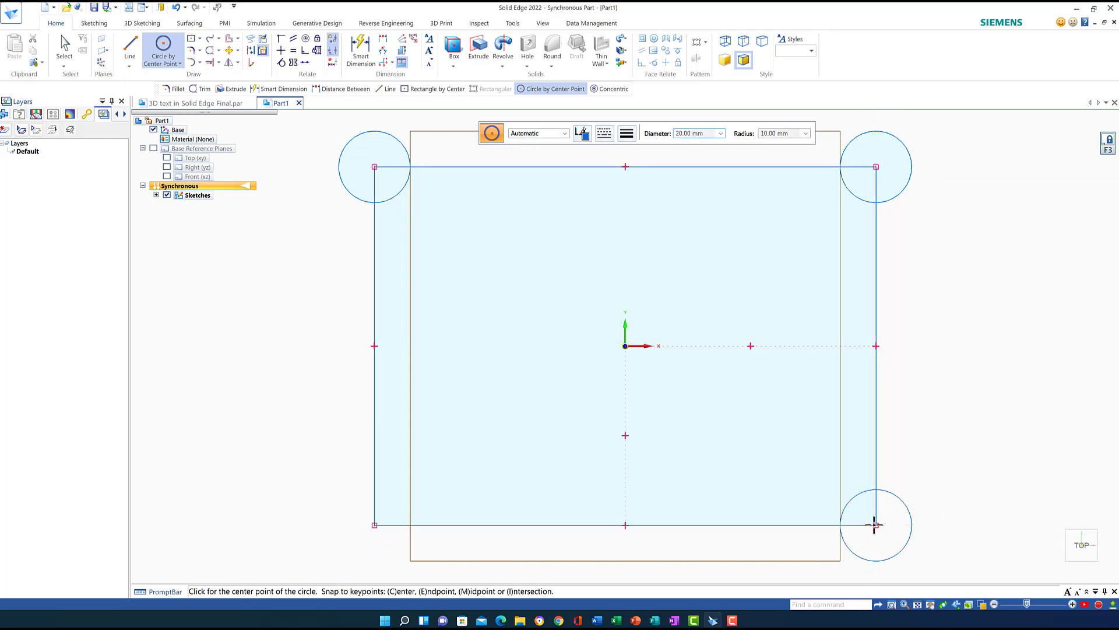
click(374, 525)
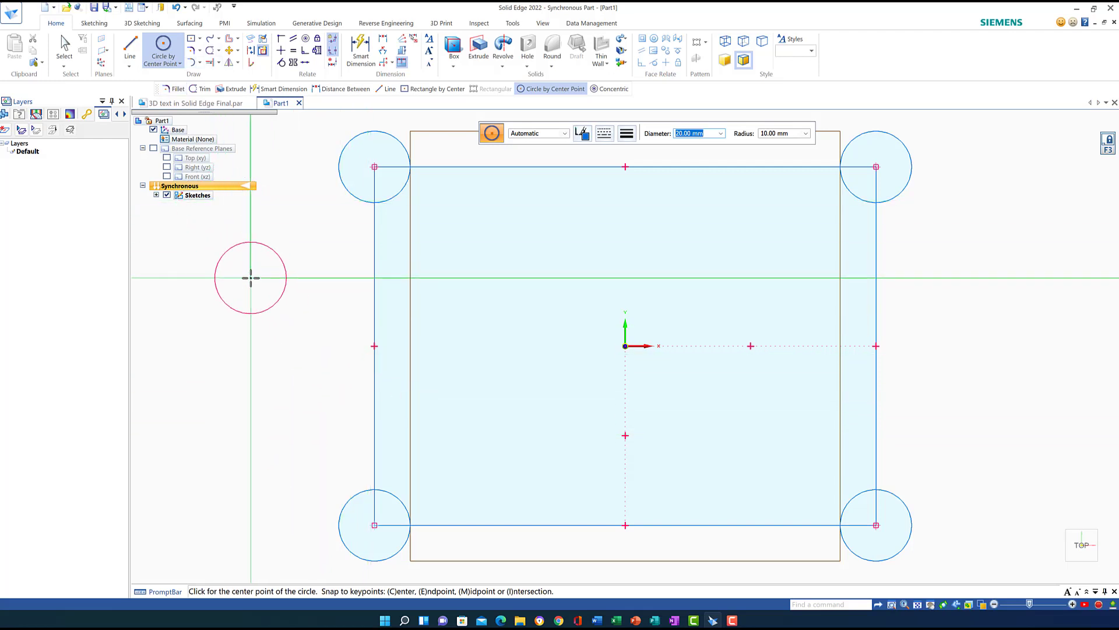
- Draw two 70 mm diameter circles centred on the midpoints of the rectangle's two vertical sides
key(Return)
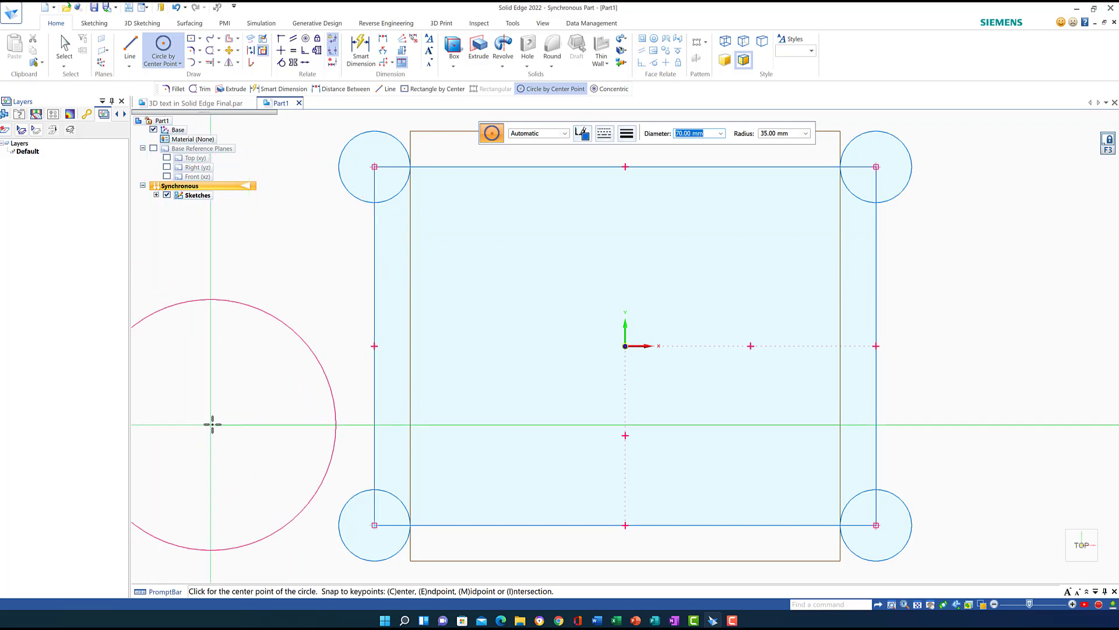
click(375, 346)
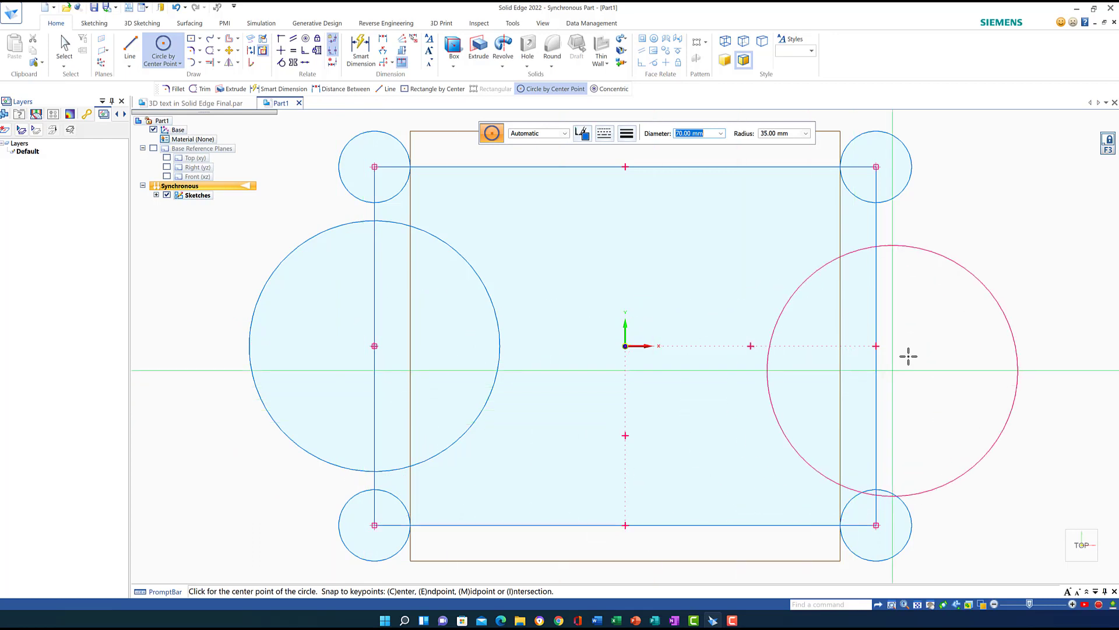
click(876, 345)
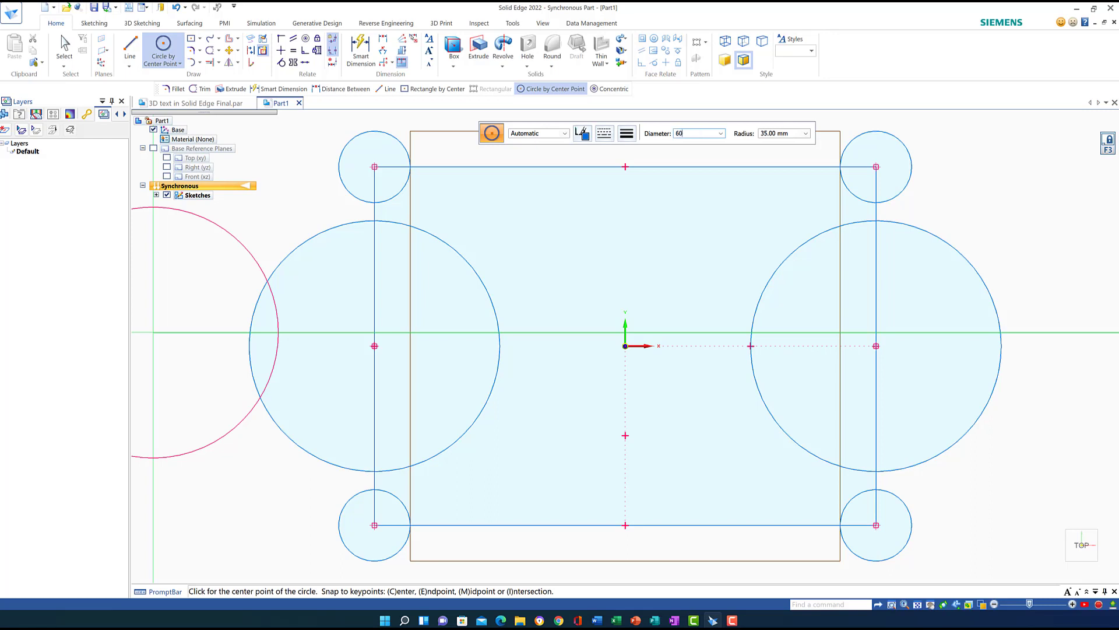
- Draw a 60 mm diameter circle centred on the origin
key(Return)
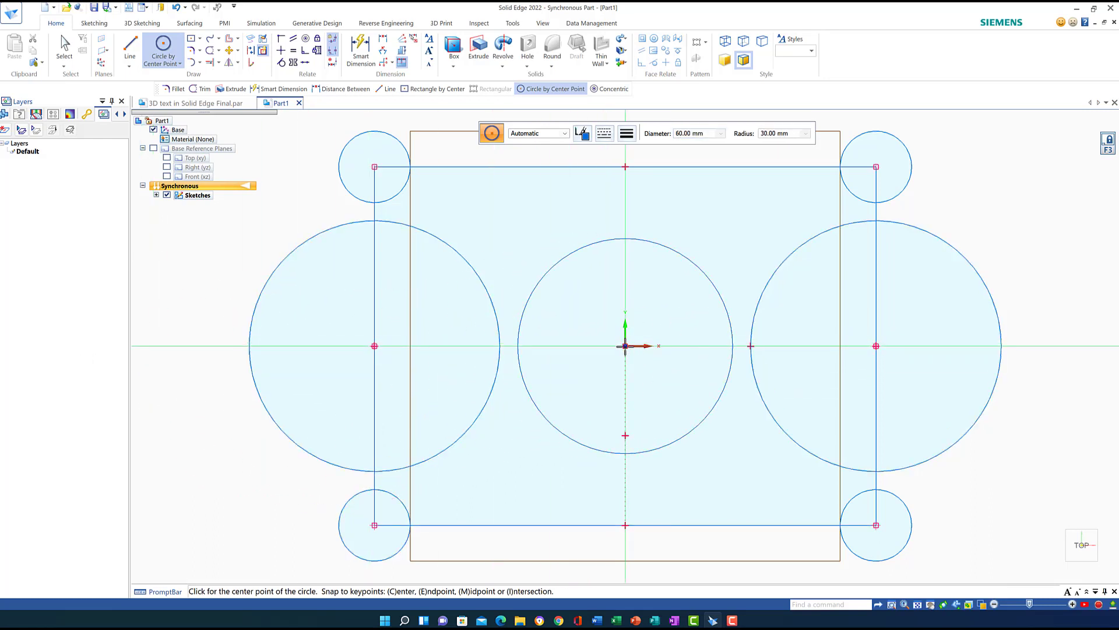
click(625, 346)
right_click(165, 342)
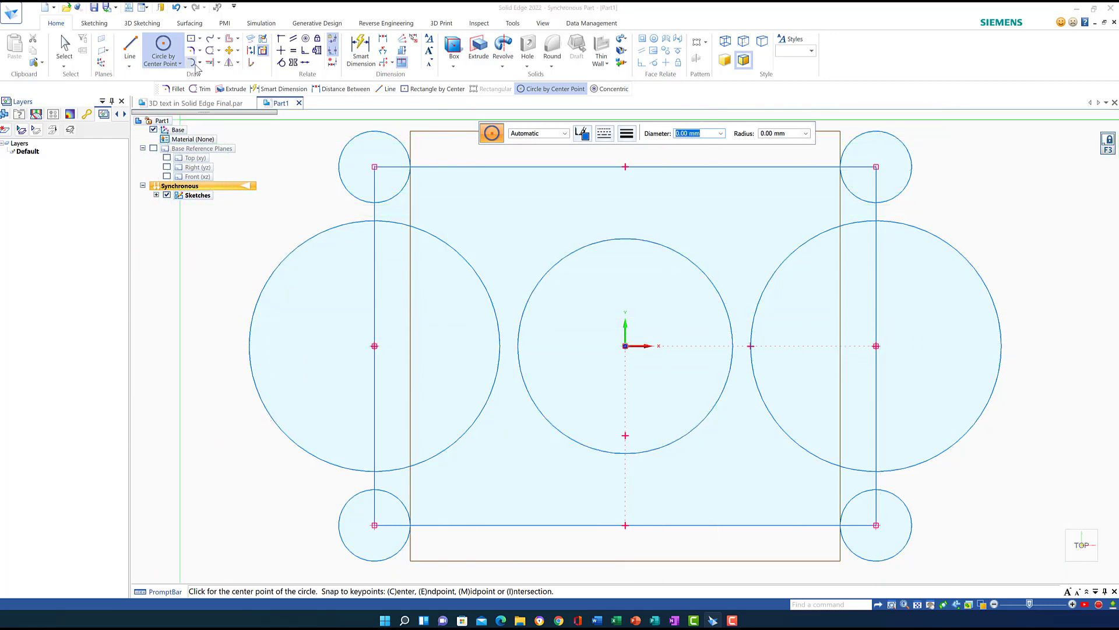
- Trim the four corner circles and the rectangle's corners, leaving only the inward quarter-circle notches
click(209, 50)
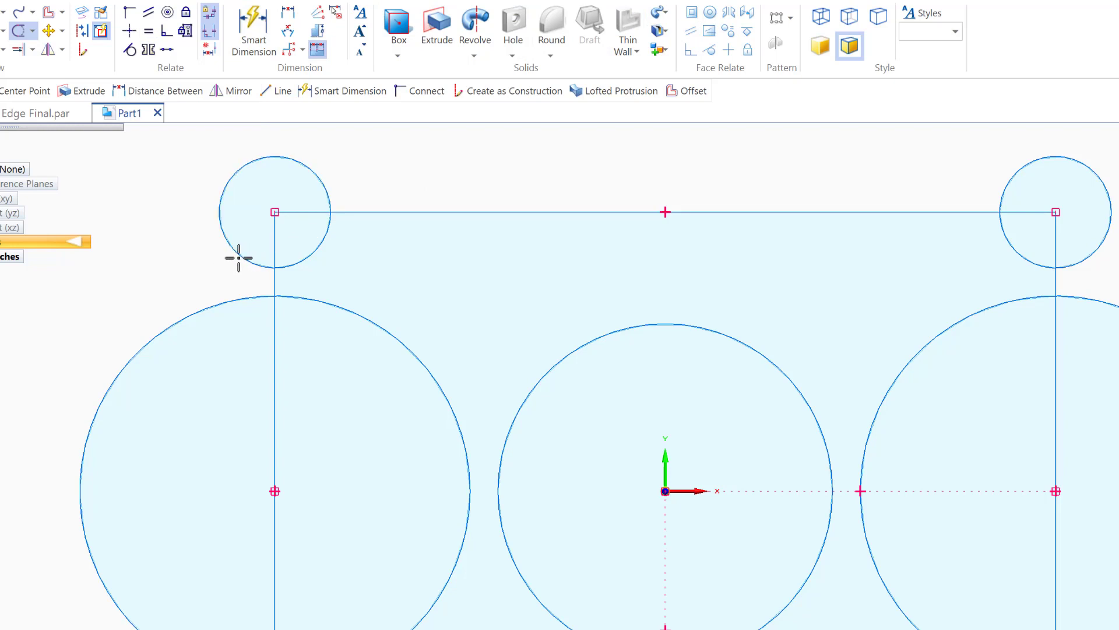
drag(325, 201, 347, 163)
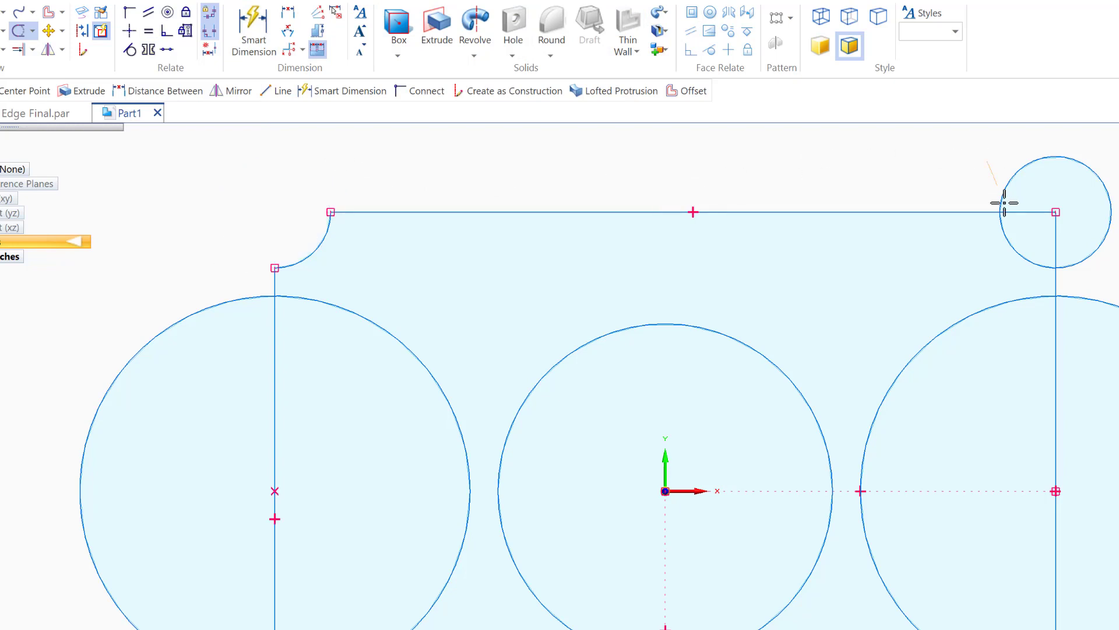
drag(1005, 203, 1032, 237)
drag(1118, 264, 1118, 249)
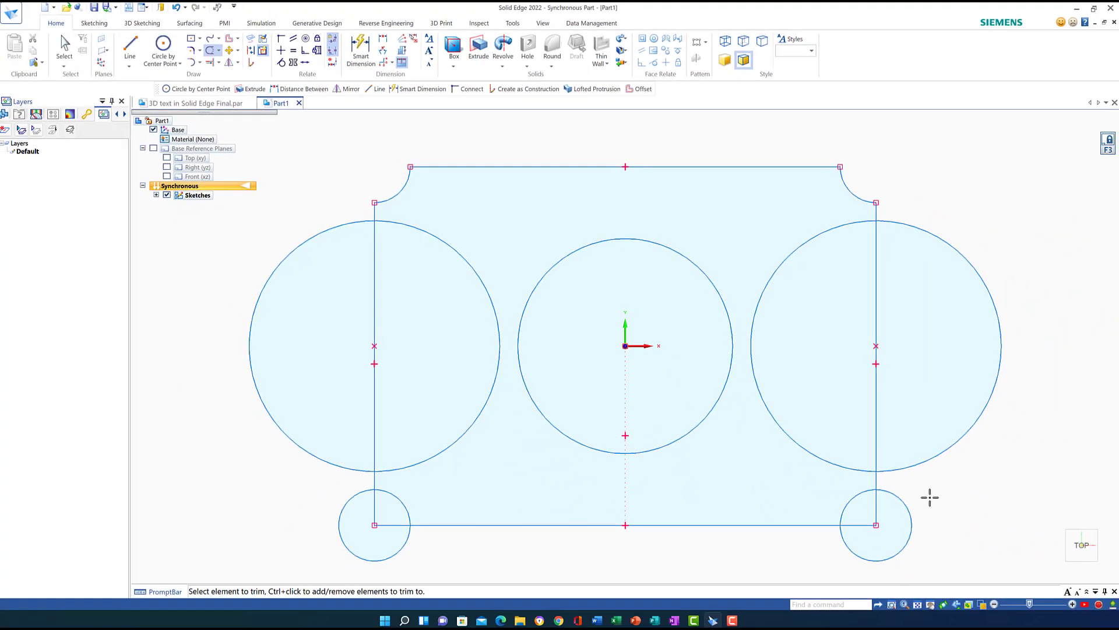
drag(929, 497, 882, 500)
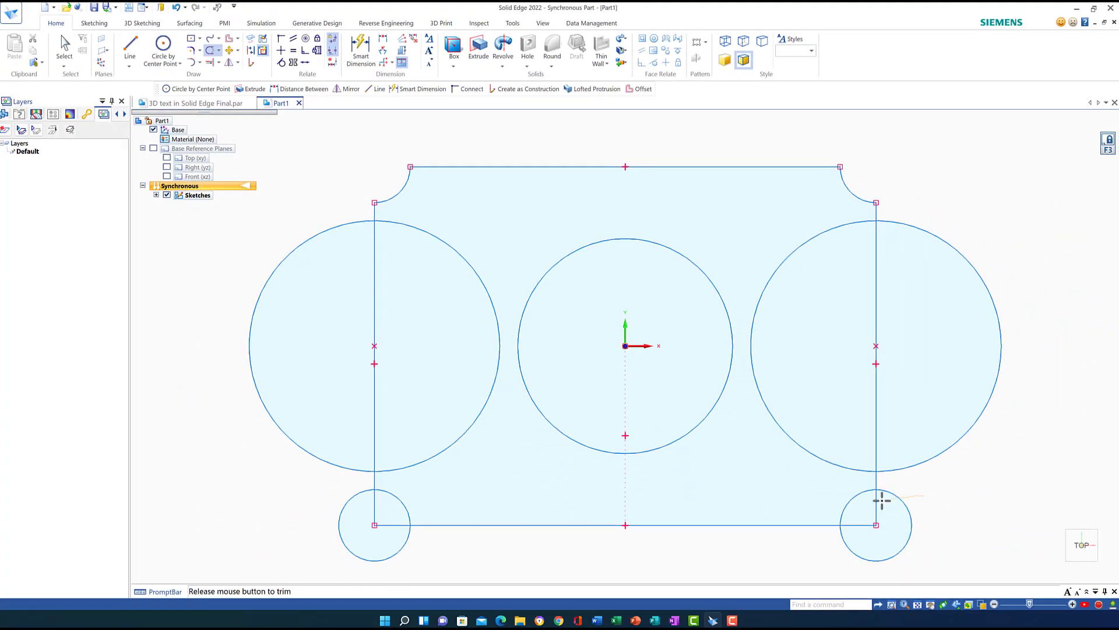
drag(841, 566, 723, 559)
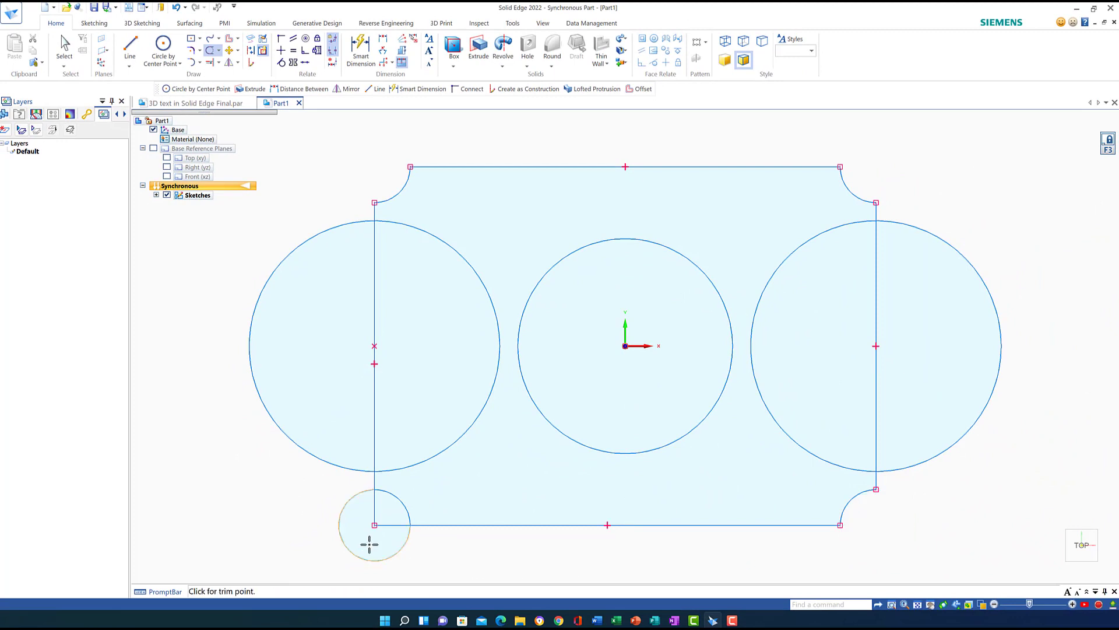
drag(336, 496, 346, 496)
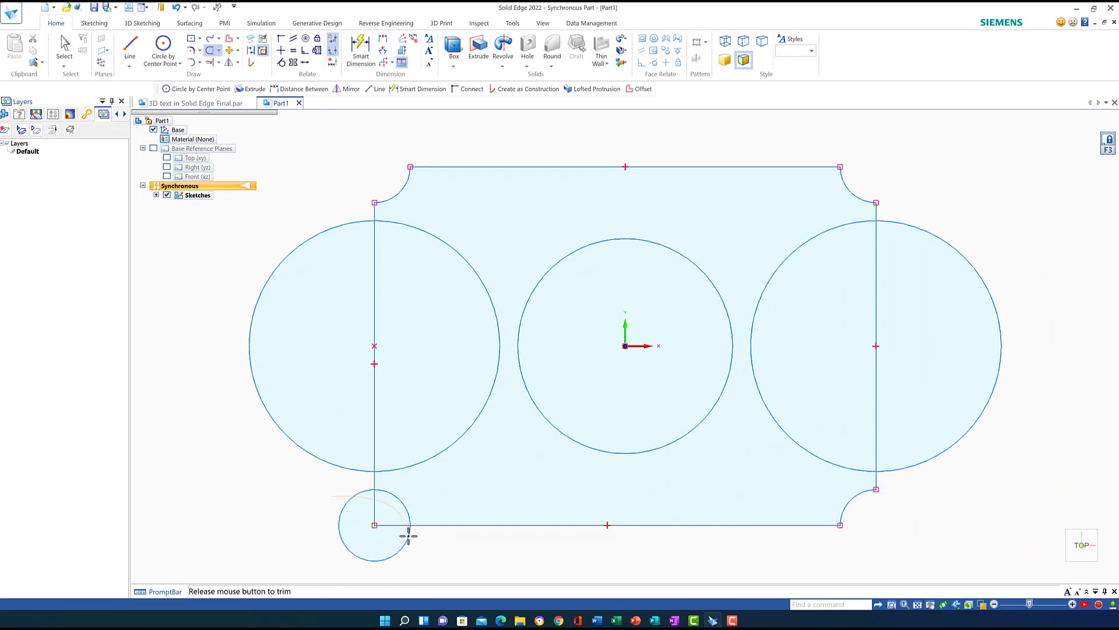
drag(413, 548, 428, 576)
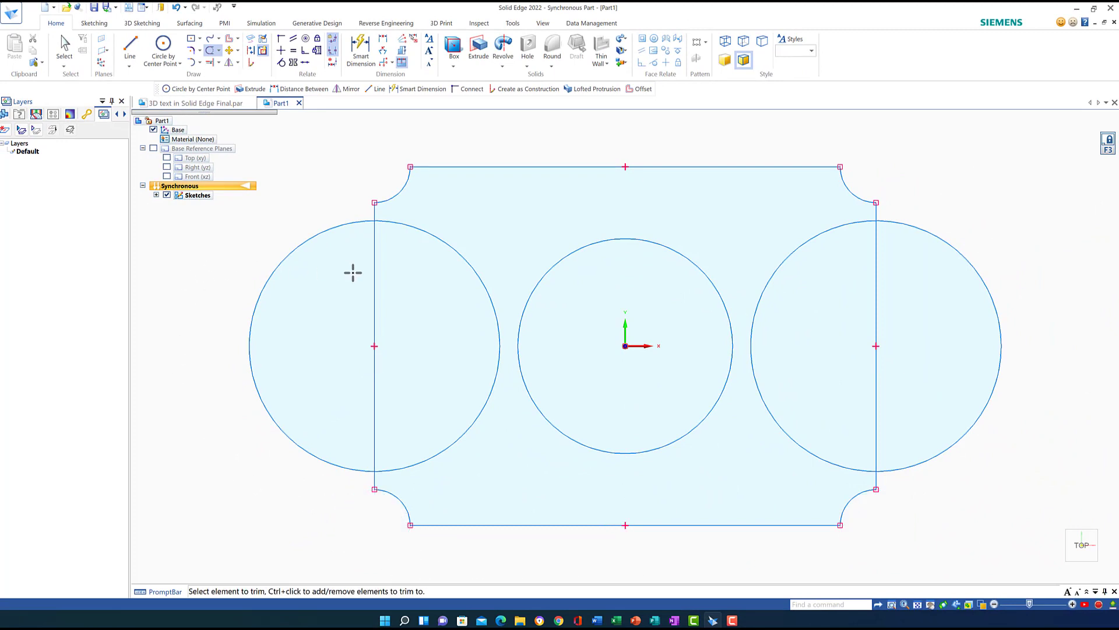
- Trim the inner halves of both 70 mm circles and the vertical side segments crossing them, leaving rounded ends
mouse_move(360, 297)
mouse_down()
mouse_move(471, 238)
mouse_move(469, 252)
mouse_up()
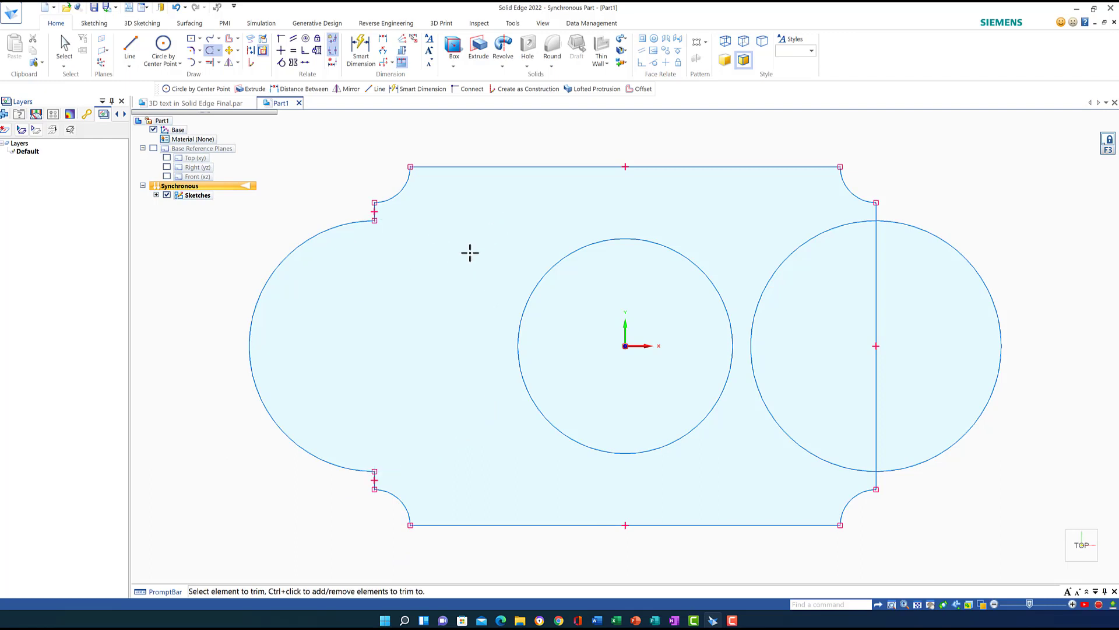
drag(864, 294, 911, 296)
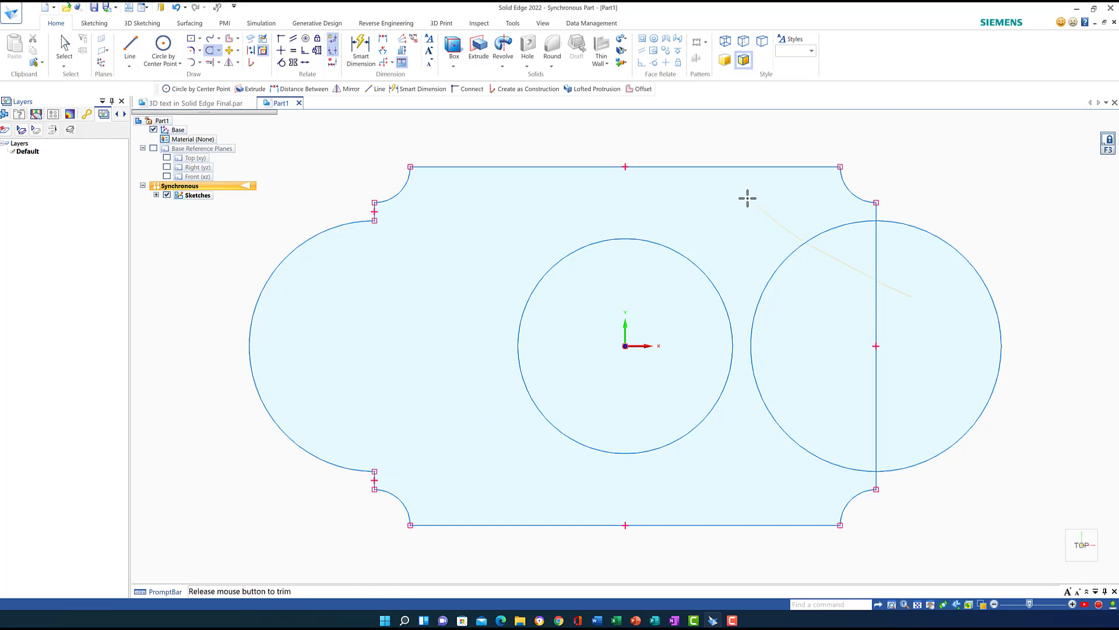
drag(748, 199, 739, 216)
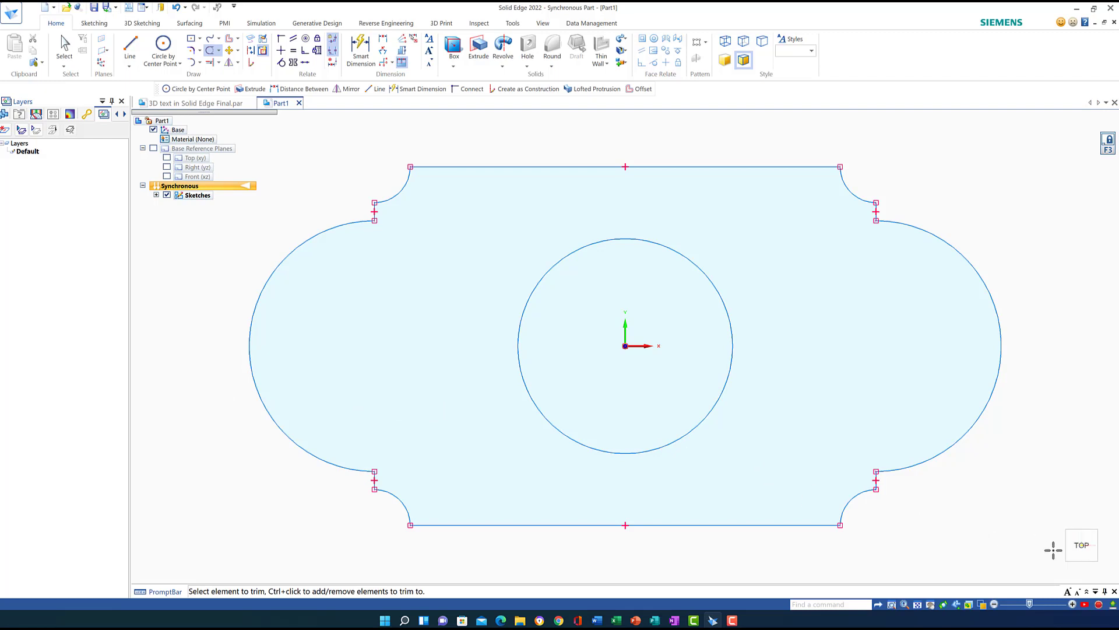
- Extrude the plate region around the central circle downward by 50 mm, using face selection
click(1061, 570)
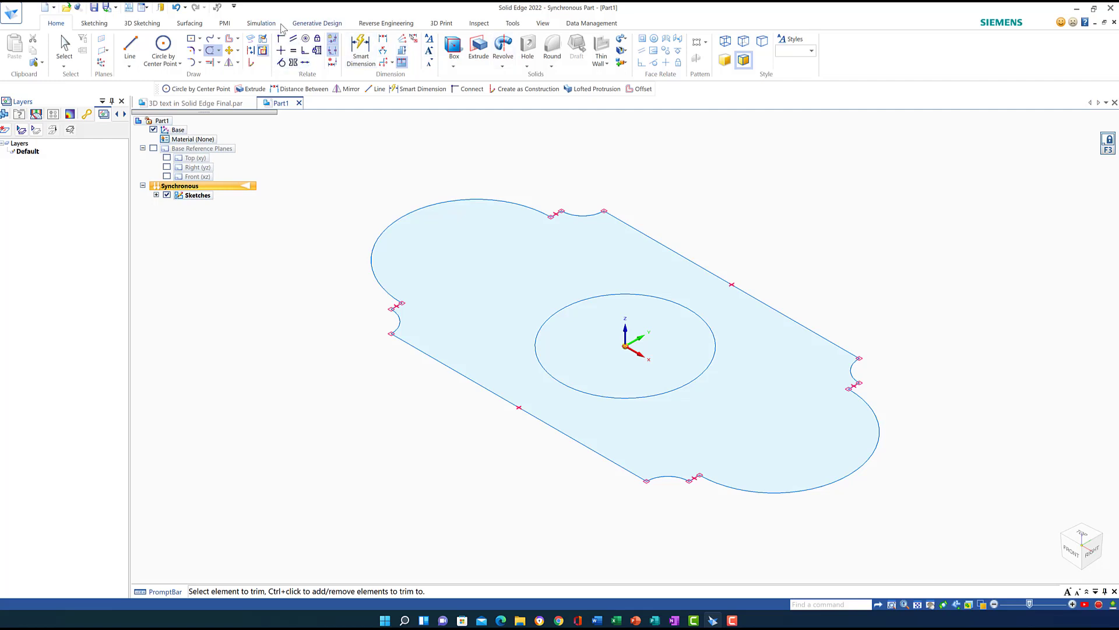
click(478, 49)
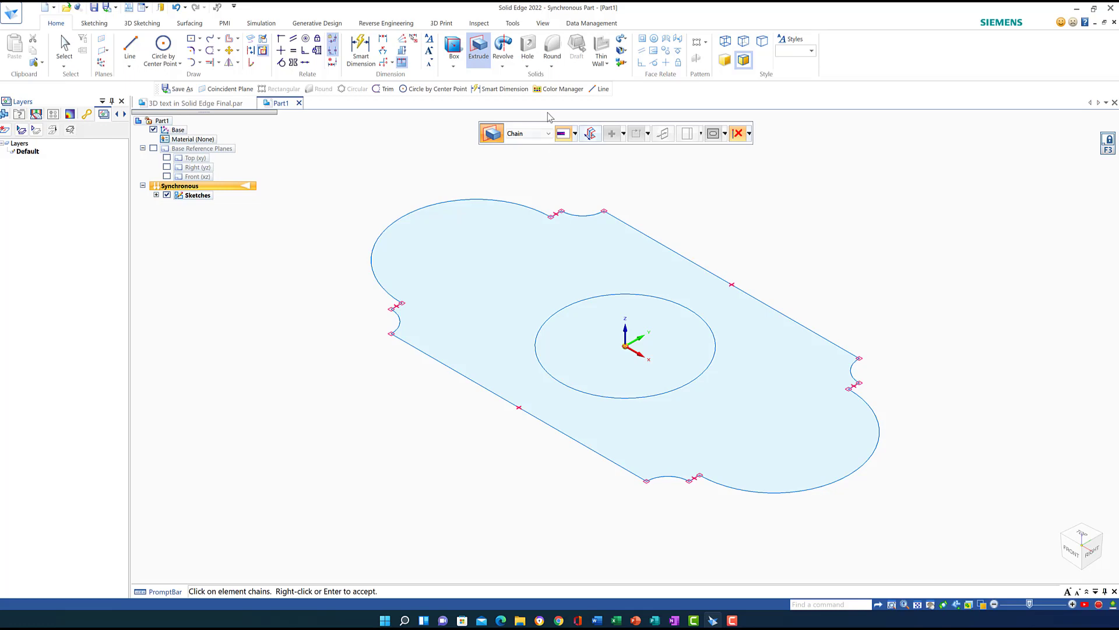
click(548, 134)
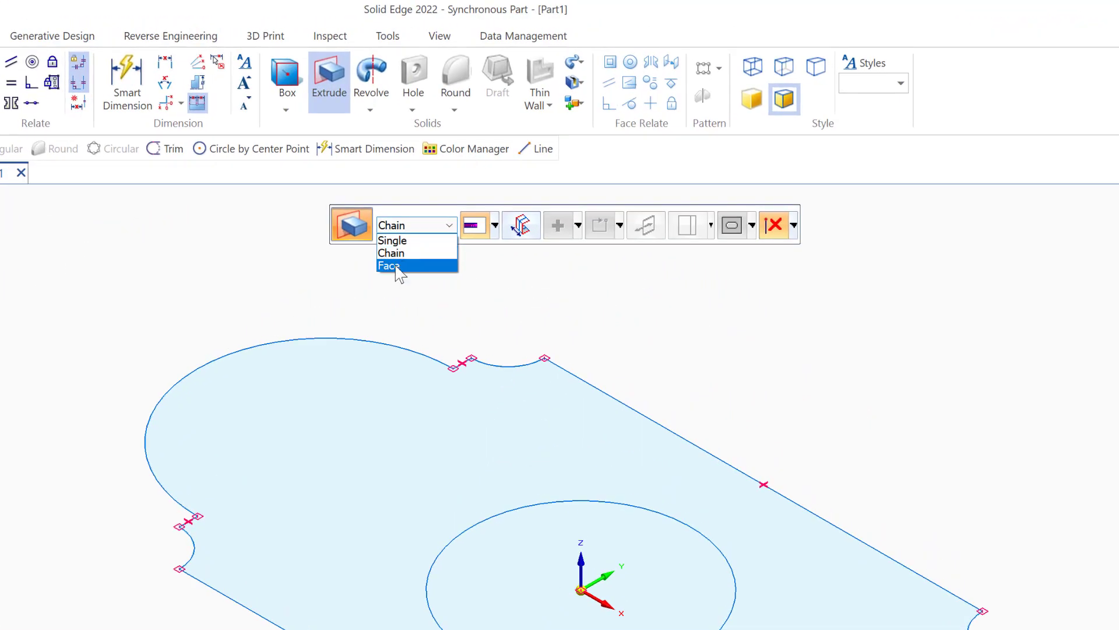
click(390, 266)
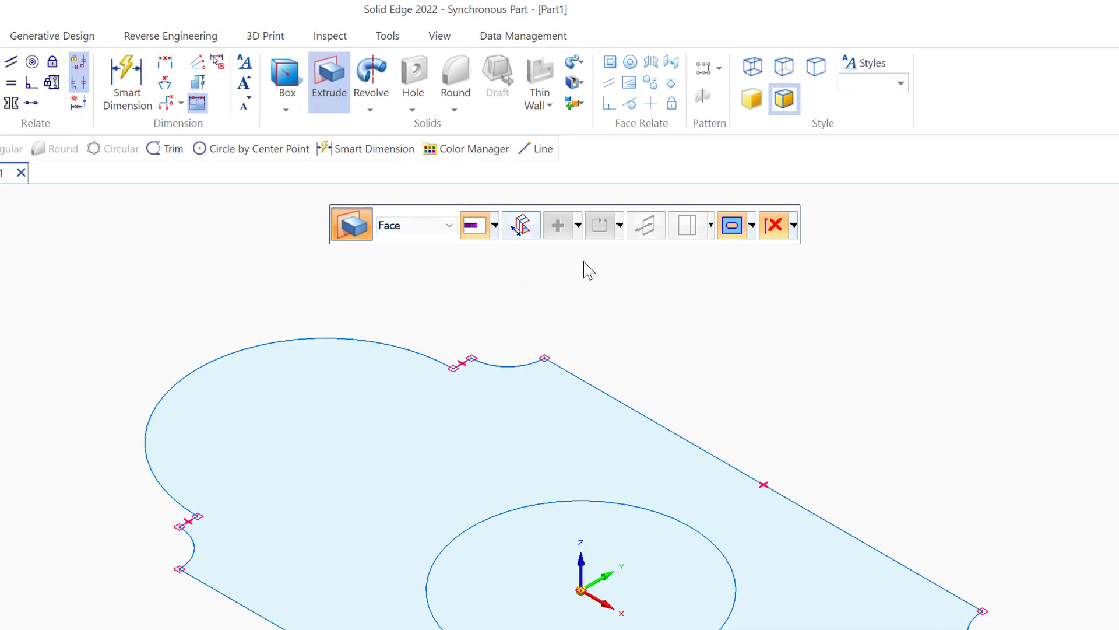
click(320, 442)
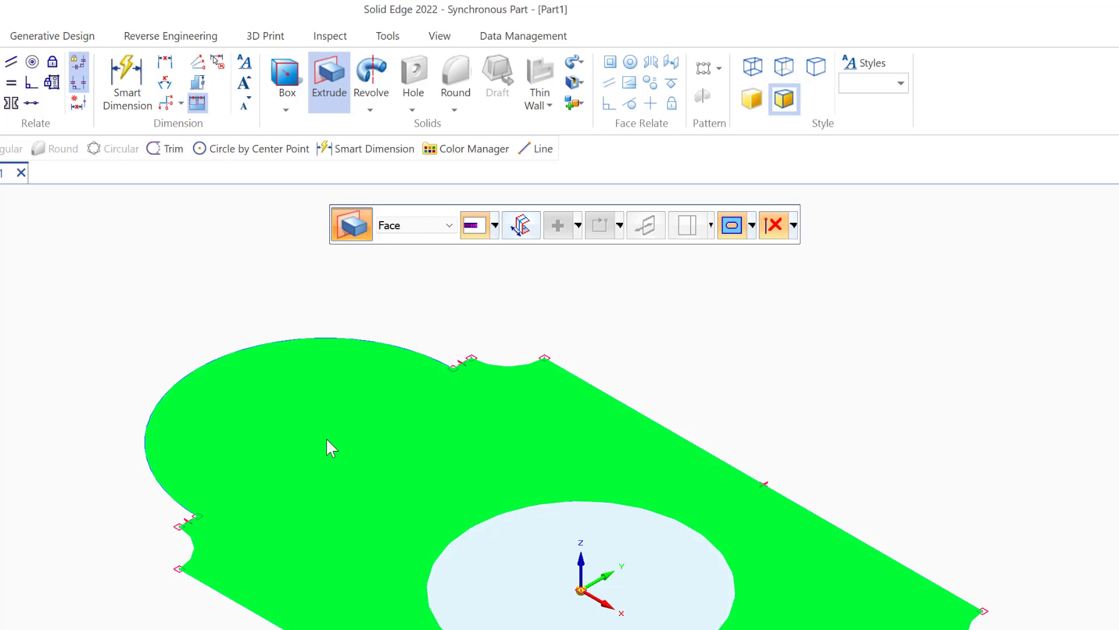
right_click(326, 438)
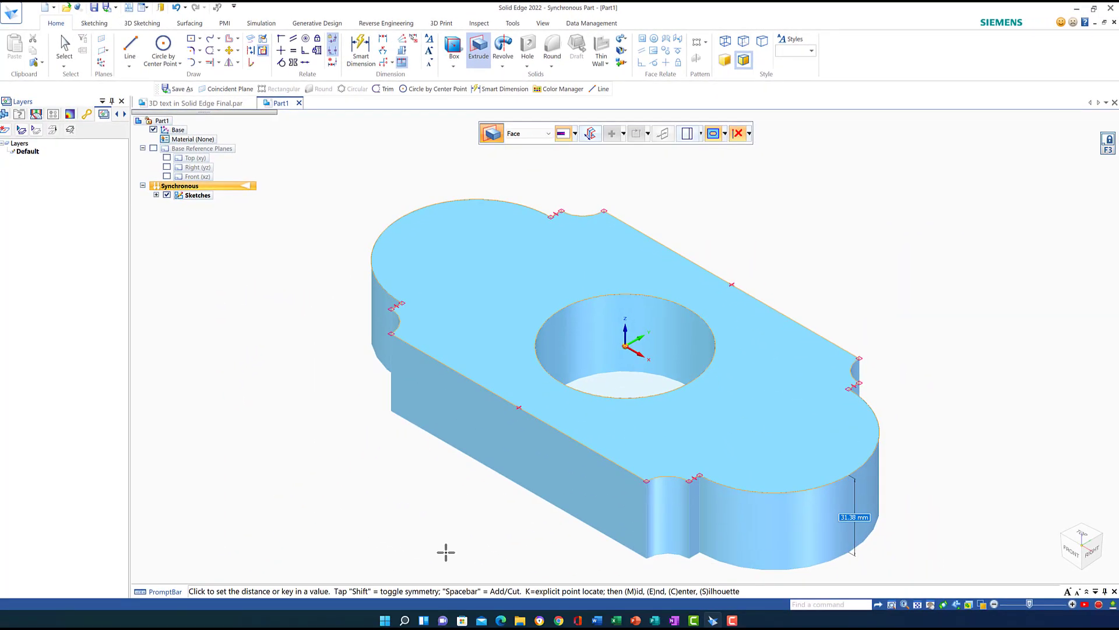
text(50)
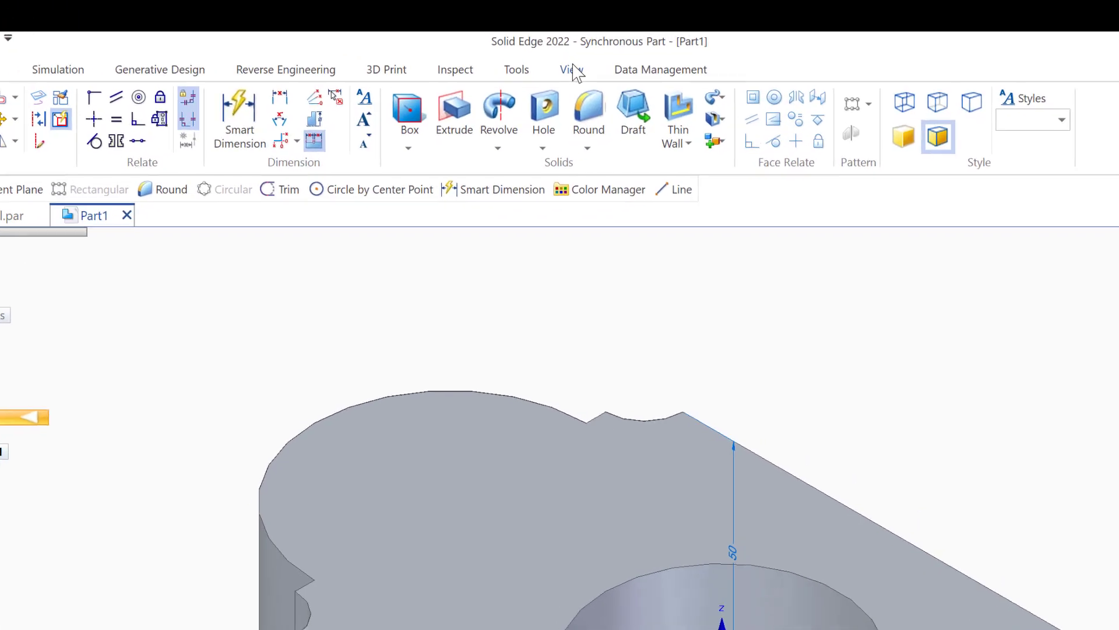
- Override the view lighting by setting the selected directional light's value to 75, and fit the part in view
click(544, 24)
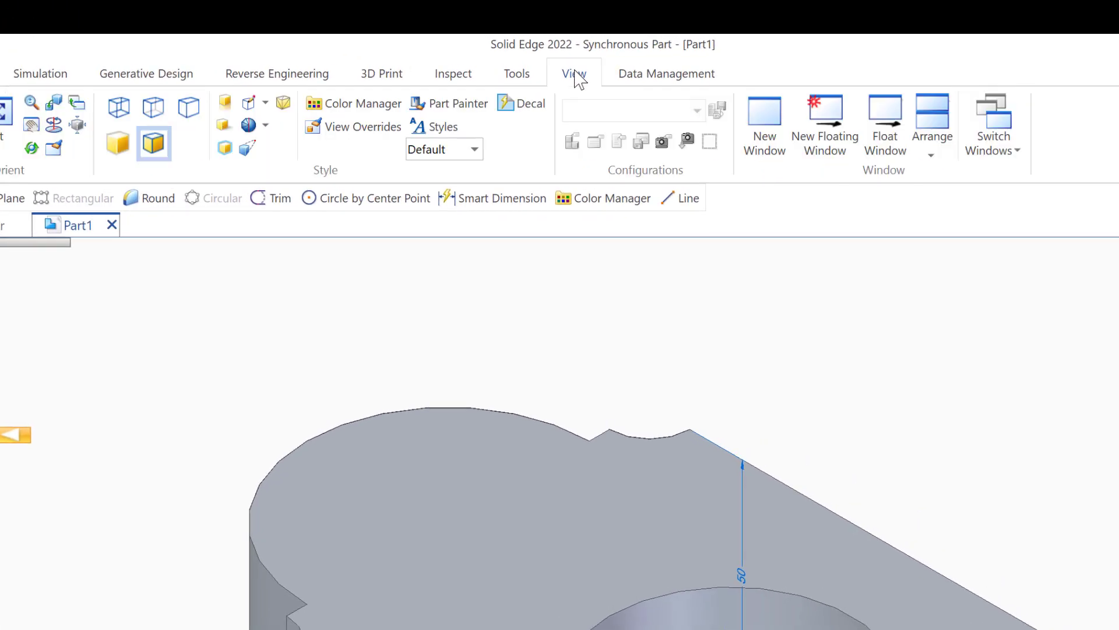
click(447, 104)
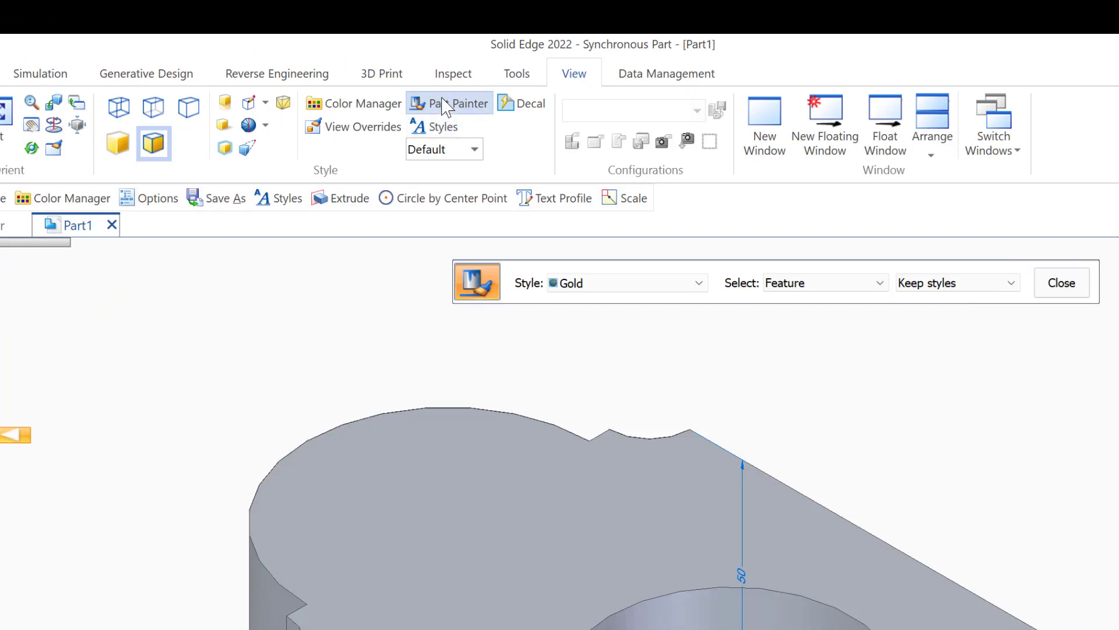
click(343, 132)
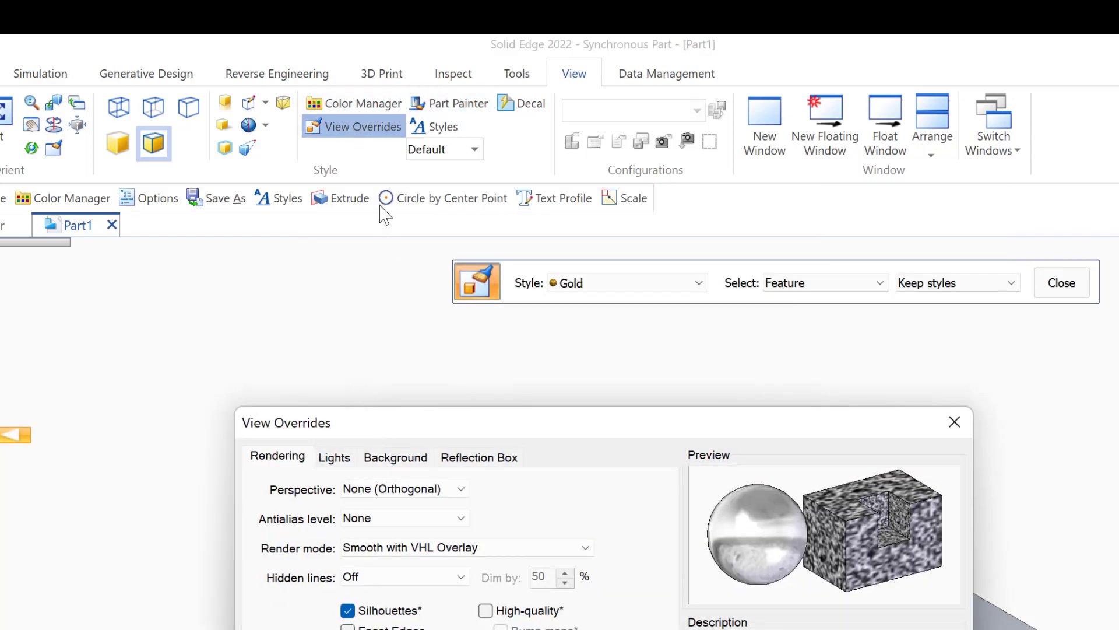
click(334, 460)
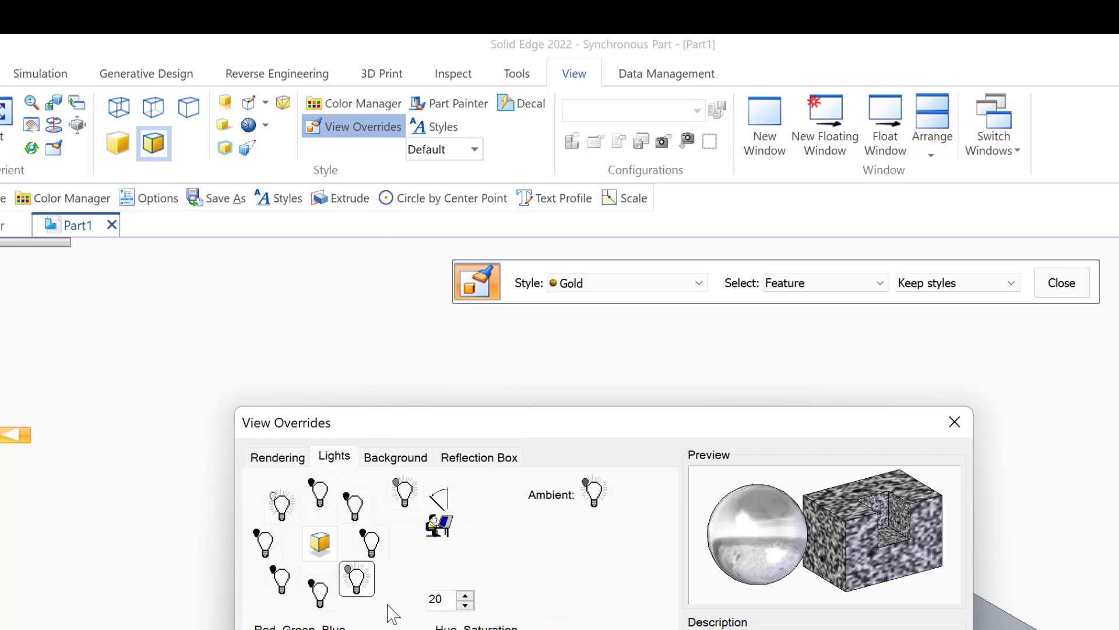
double_click(432, 598)
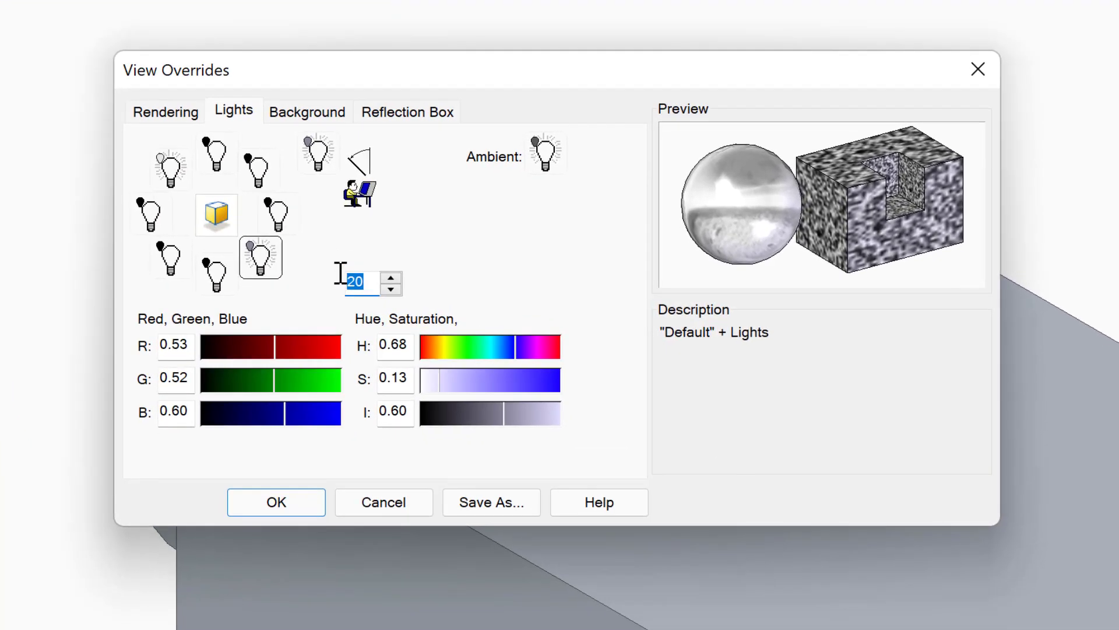
text(75)
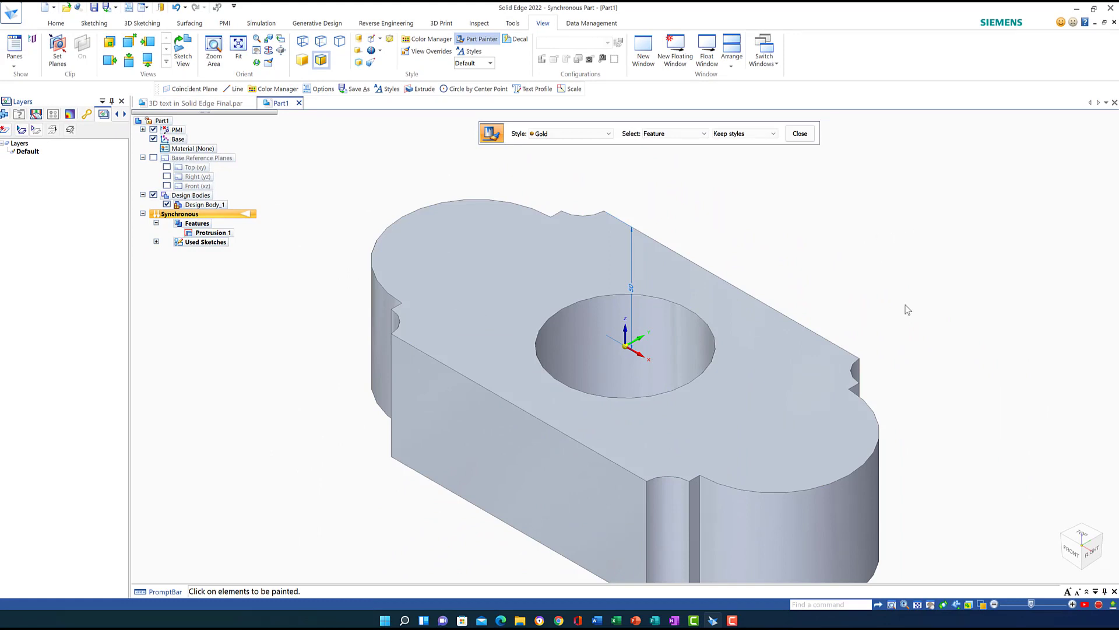
click(918, 605)
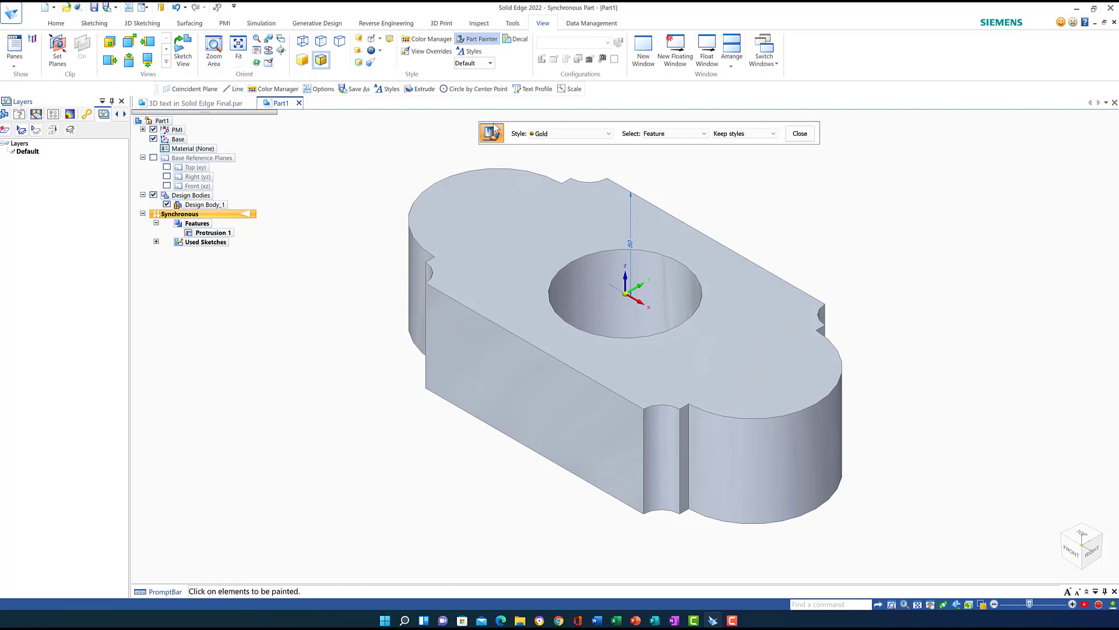
click(800, 133)
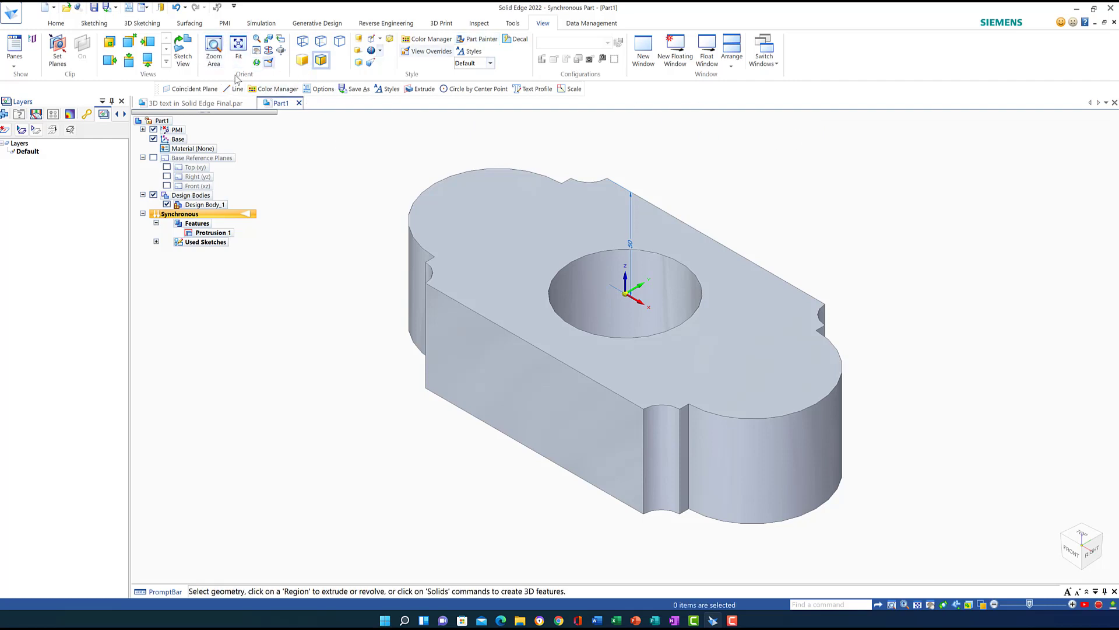
- Lock the sketch plane to the plate's long flat front face and view it straight on
click(56, 24)
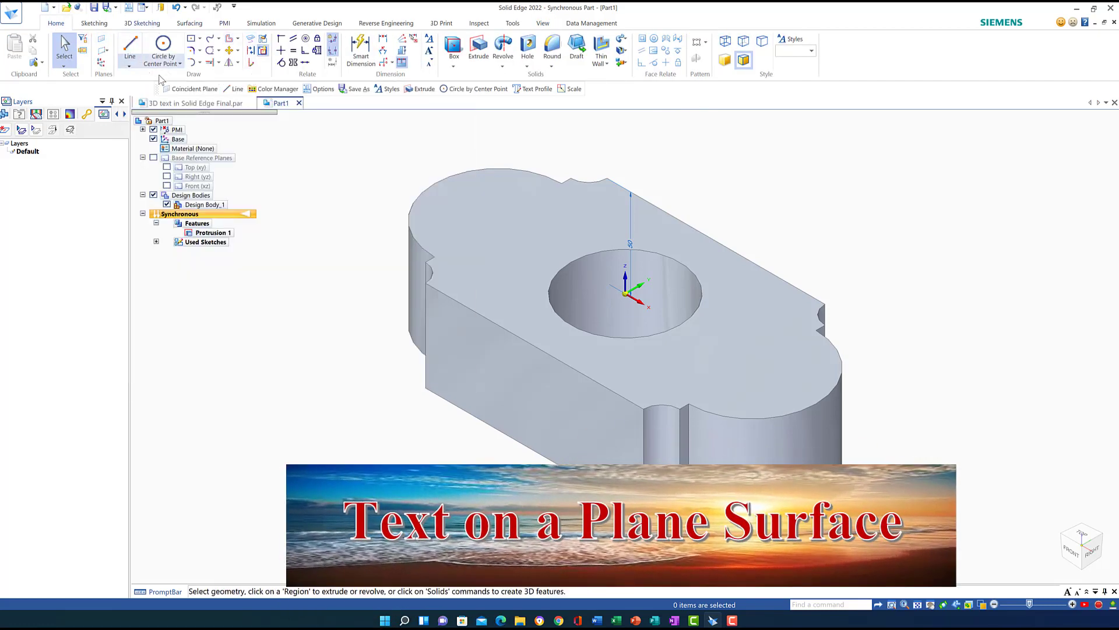
click(126, 48)
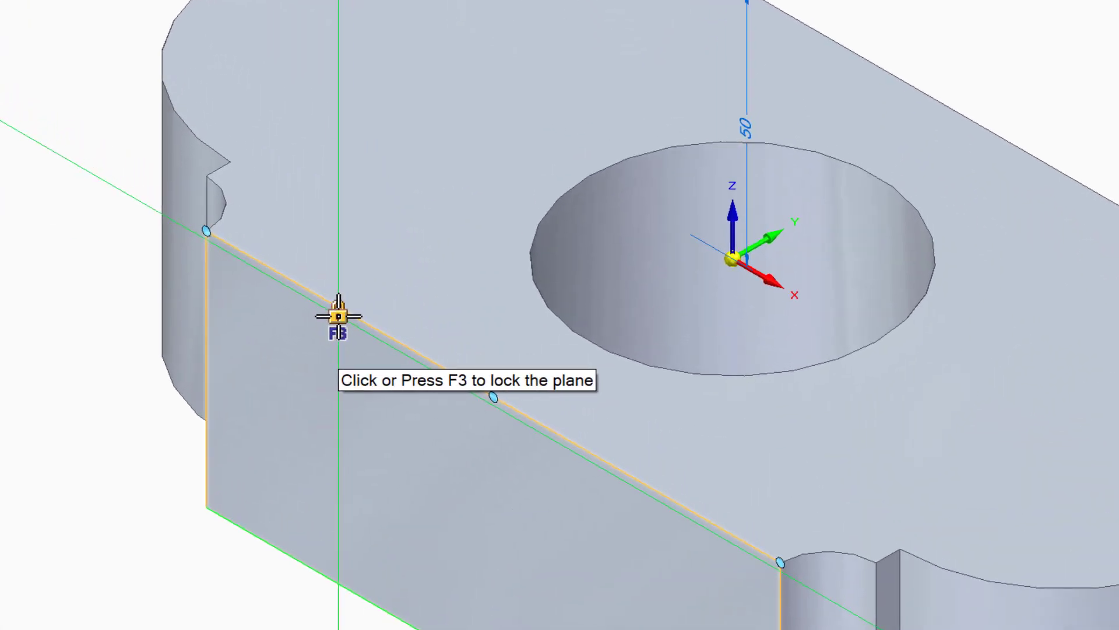
key(F3)
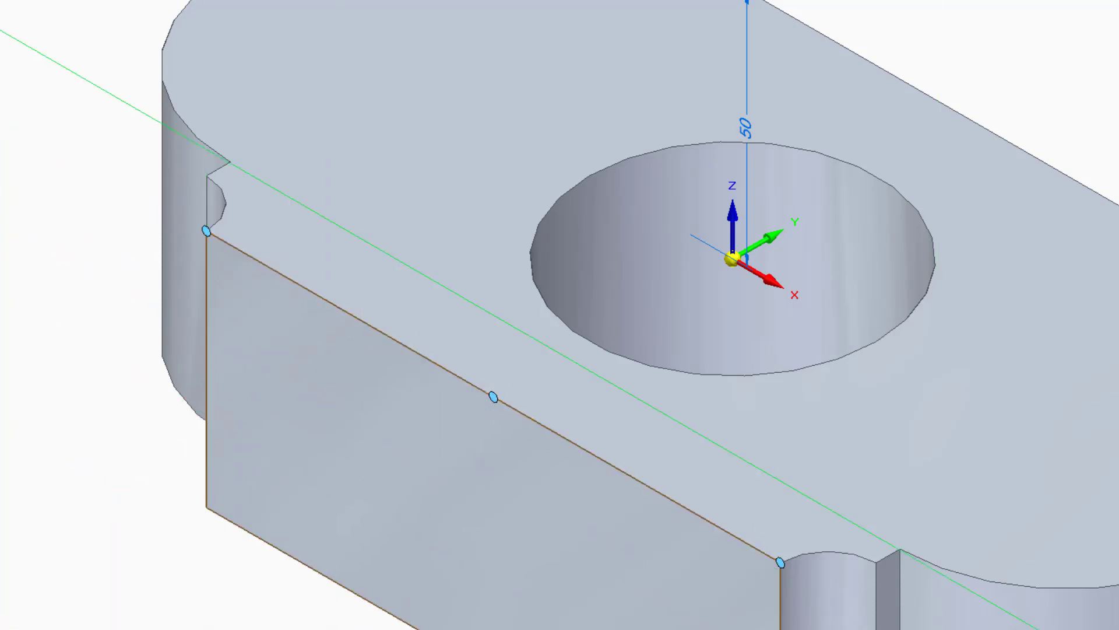
key(ctrl+h)
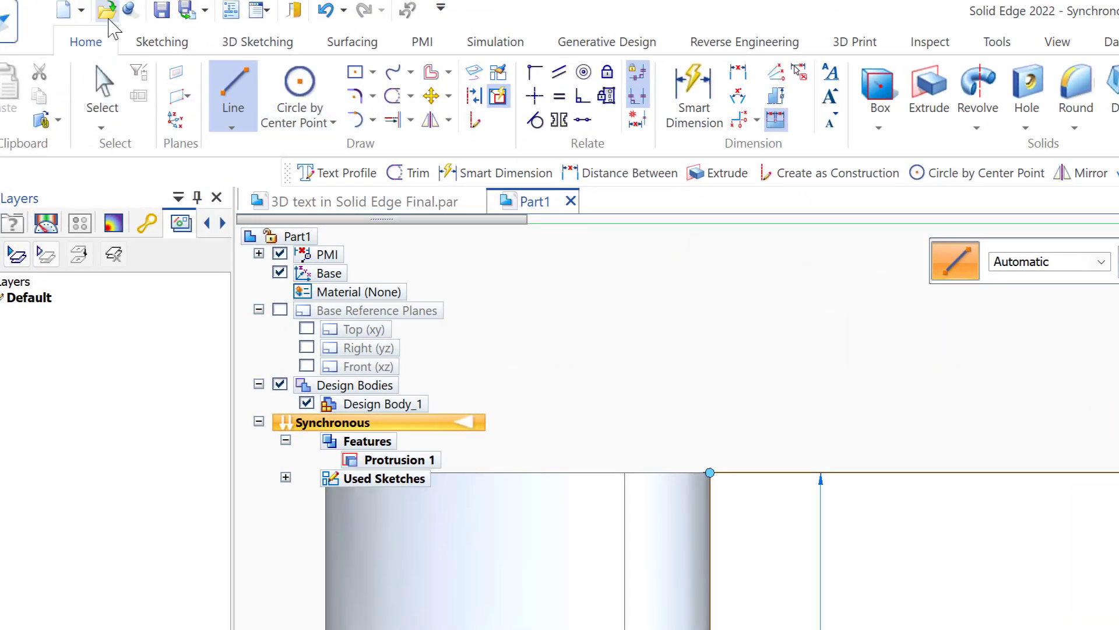
- Start a text profile on the locked front face with a font size of 8 mm
click(163, 45)
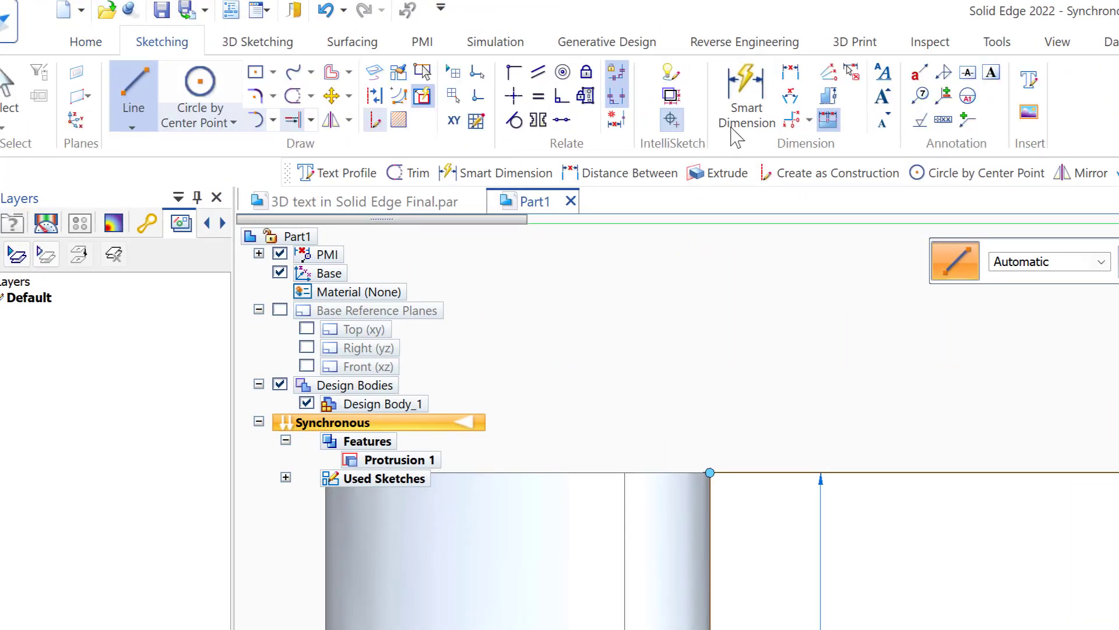
click(1032, 84)
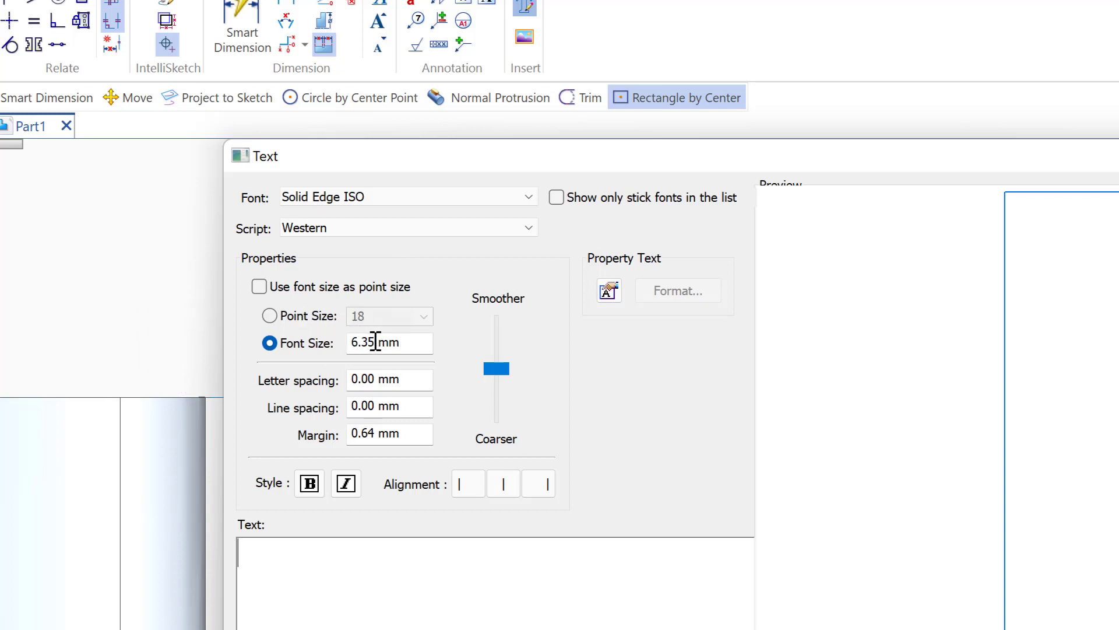
drag(376, 342, 348, 340)
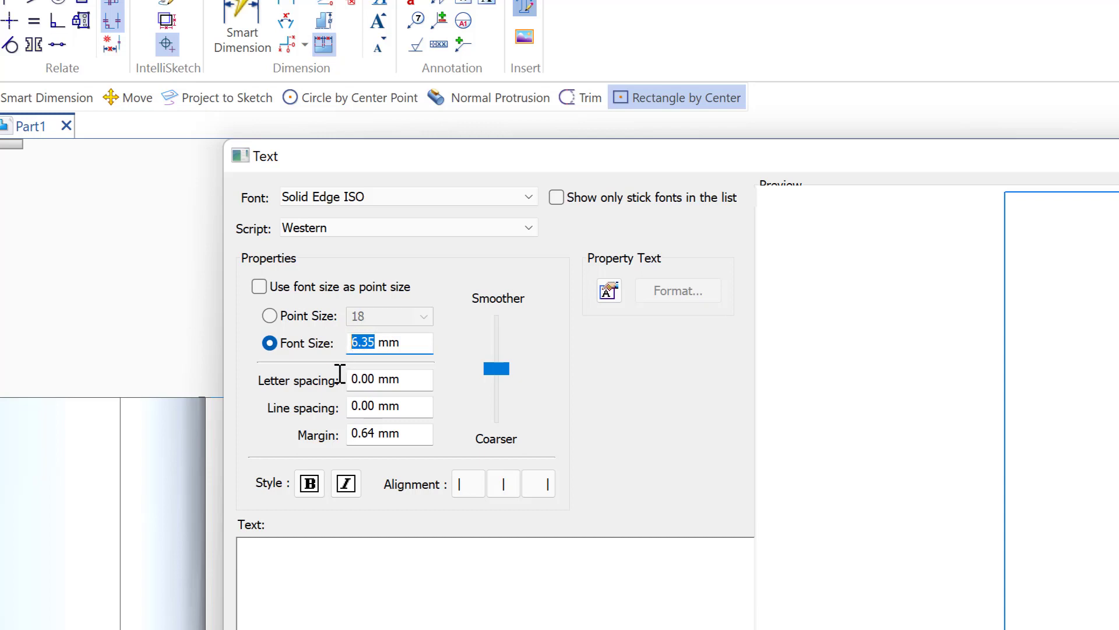
text(8)
- Enter "PART NAME - INFORMATION" as the profile text and place it near the middle of the front face
click(272, 552)
text(PAR)
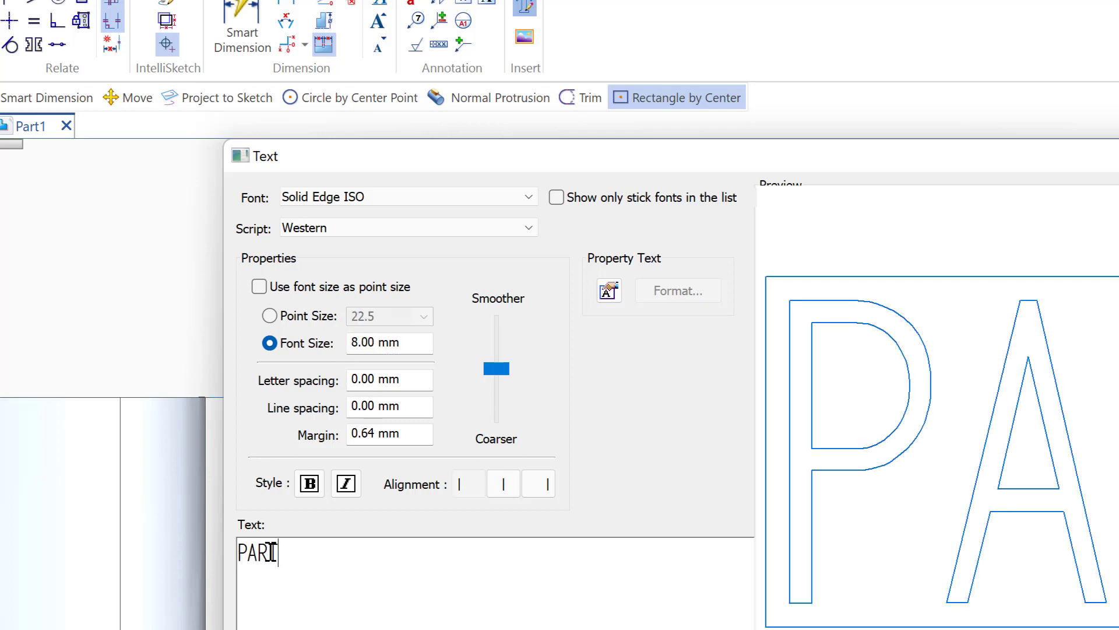
text(T NAME)
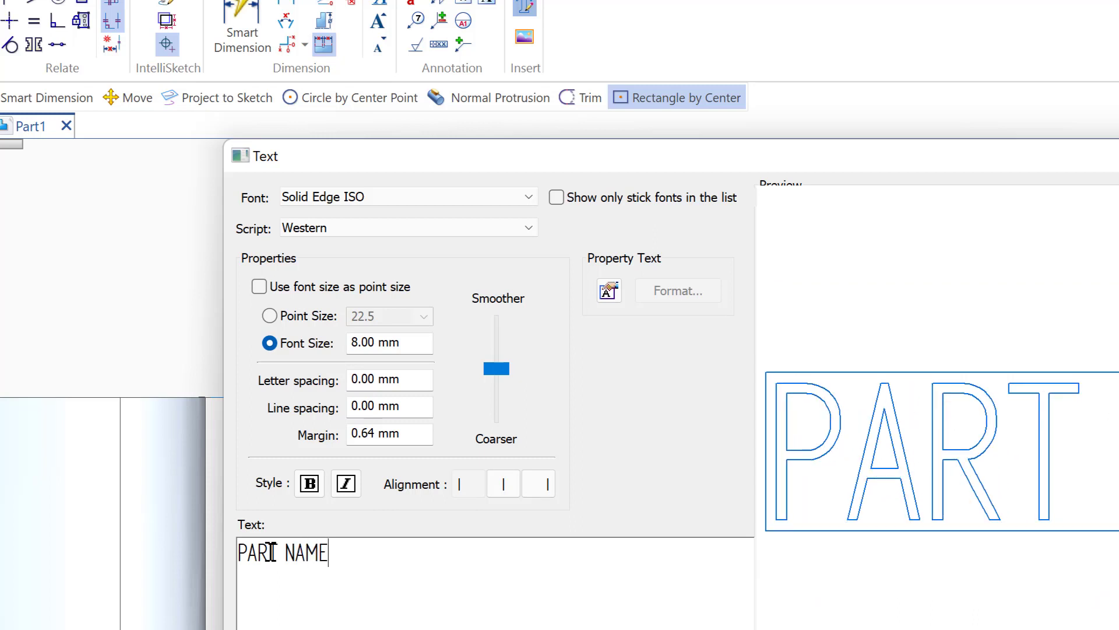
text( -)
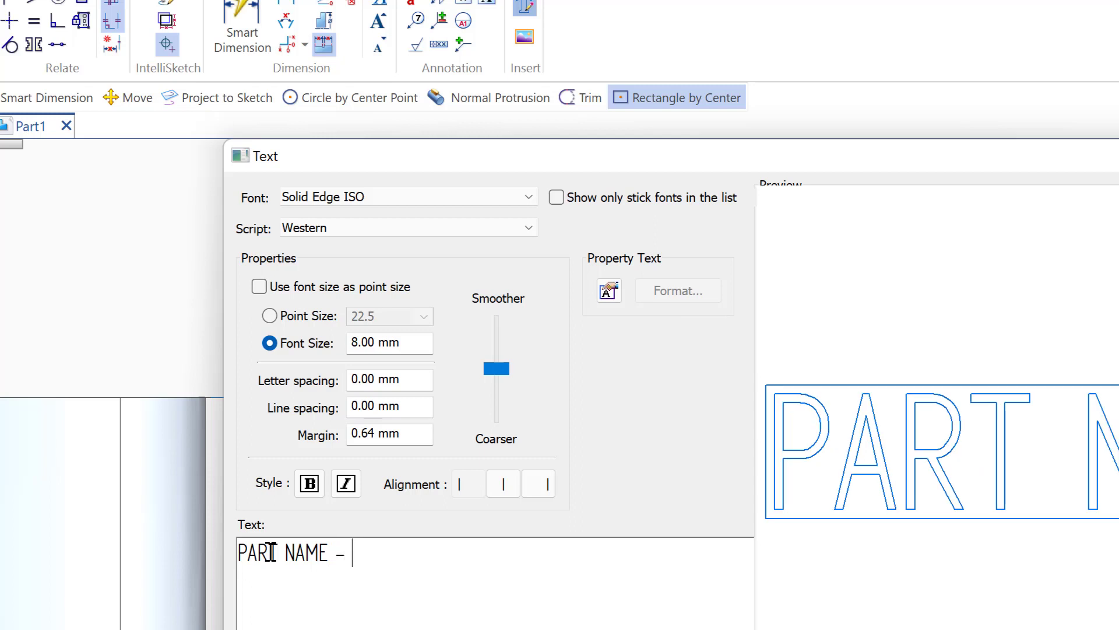
text( IN)
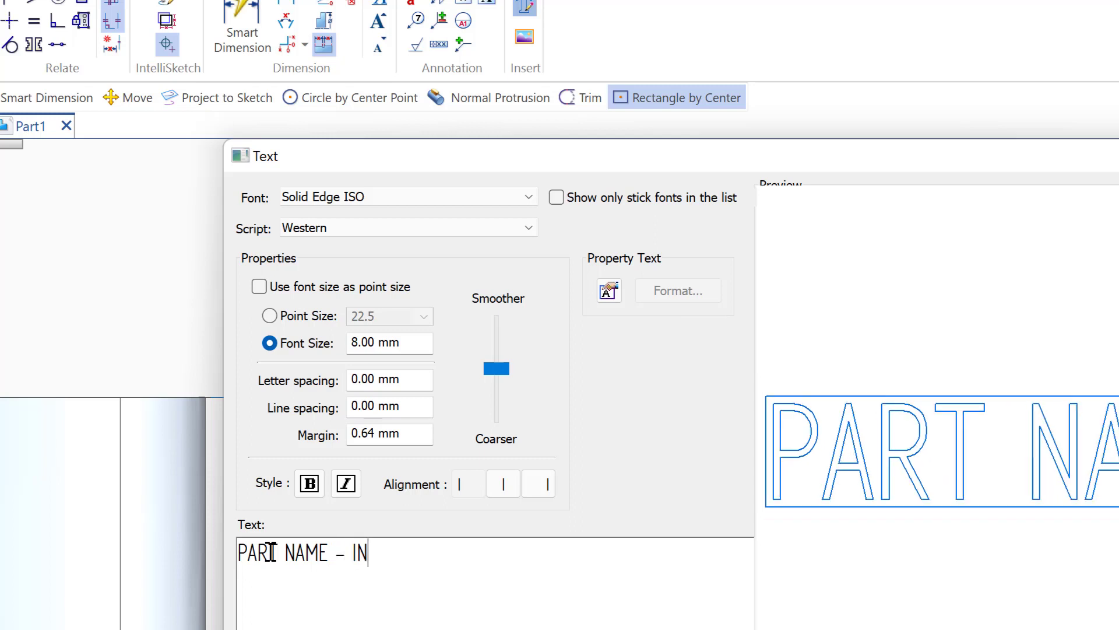
text(FOR)
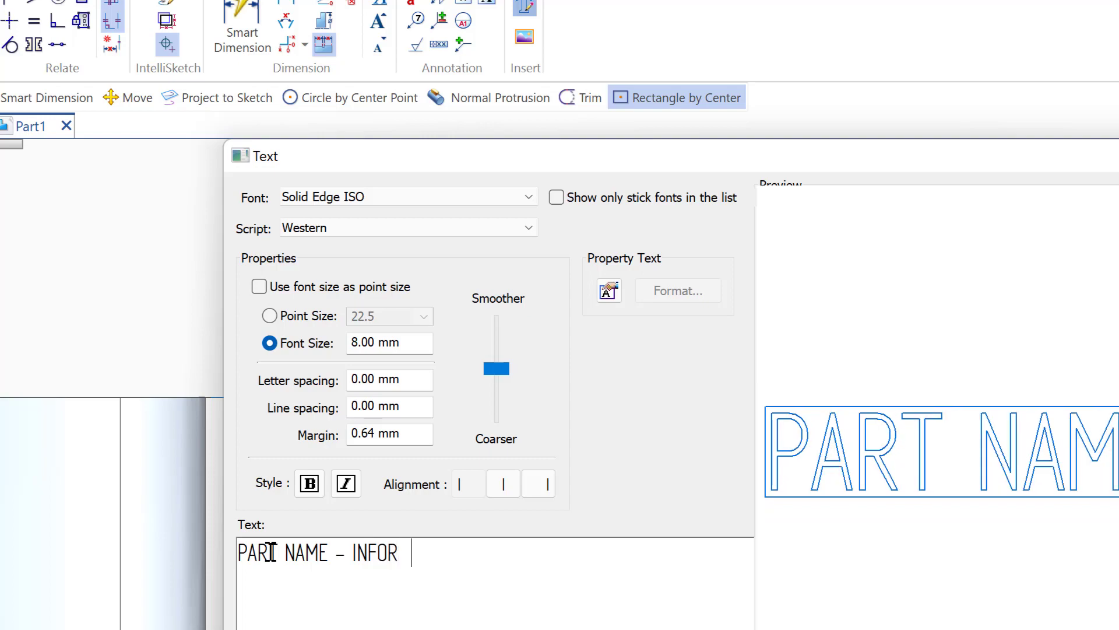
text(MATI)
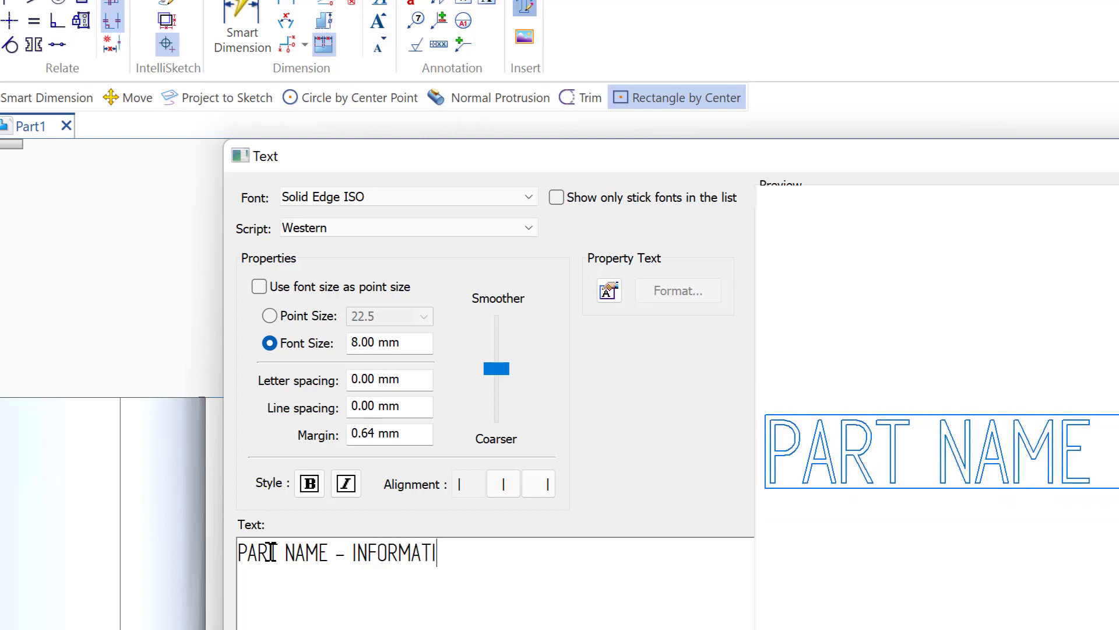
text(ON)
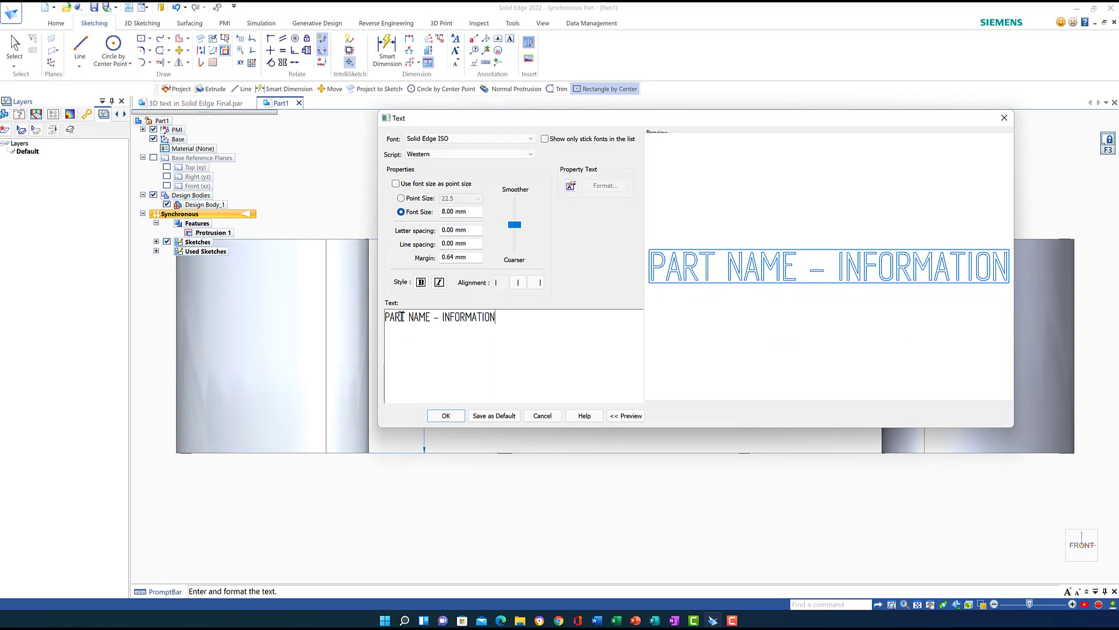
click(430, 416)
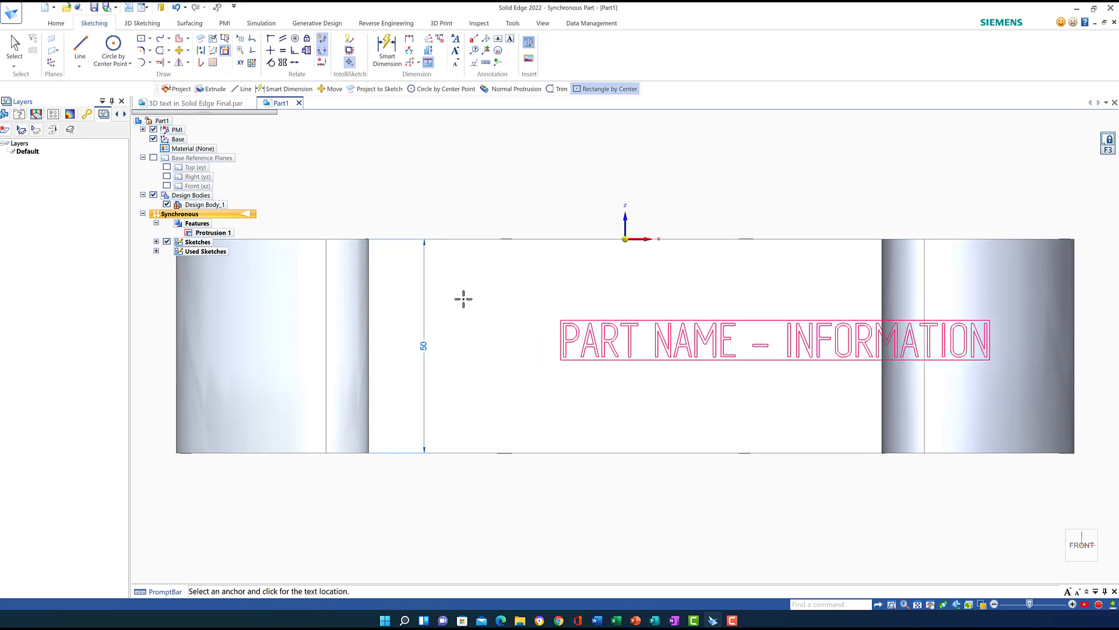
click(417, 337)
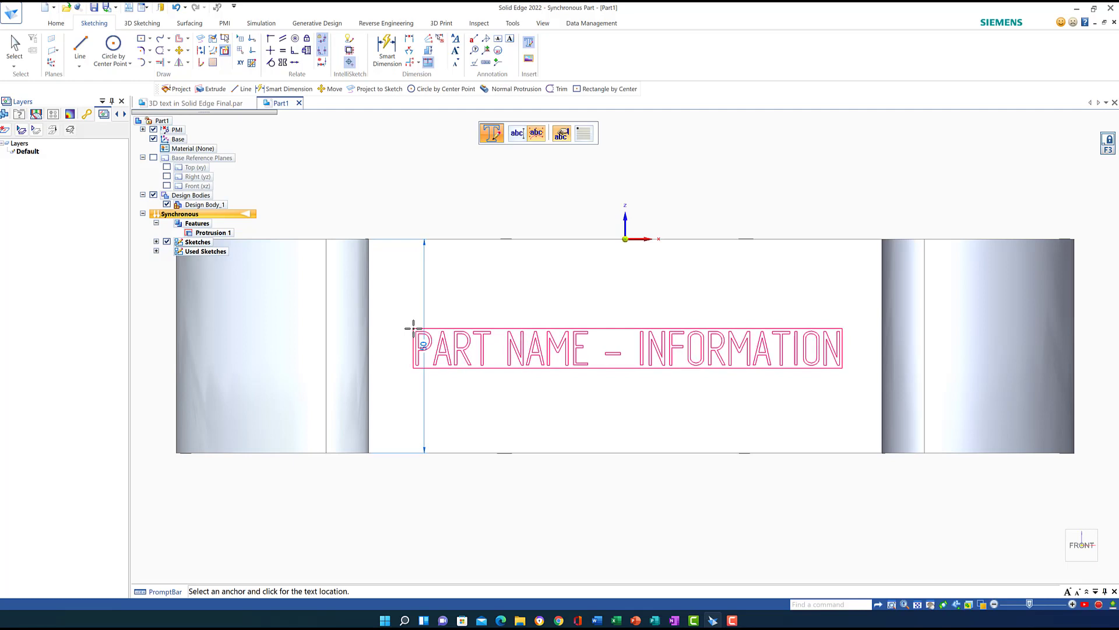
click(414, 328)
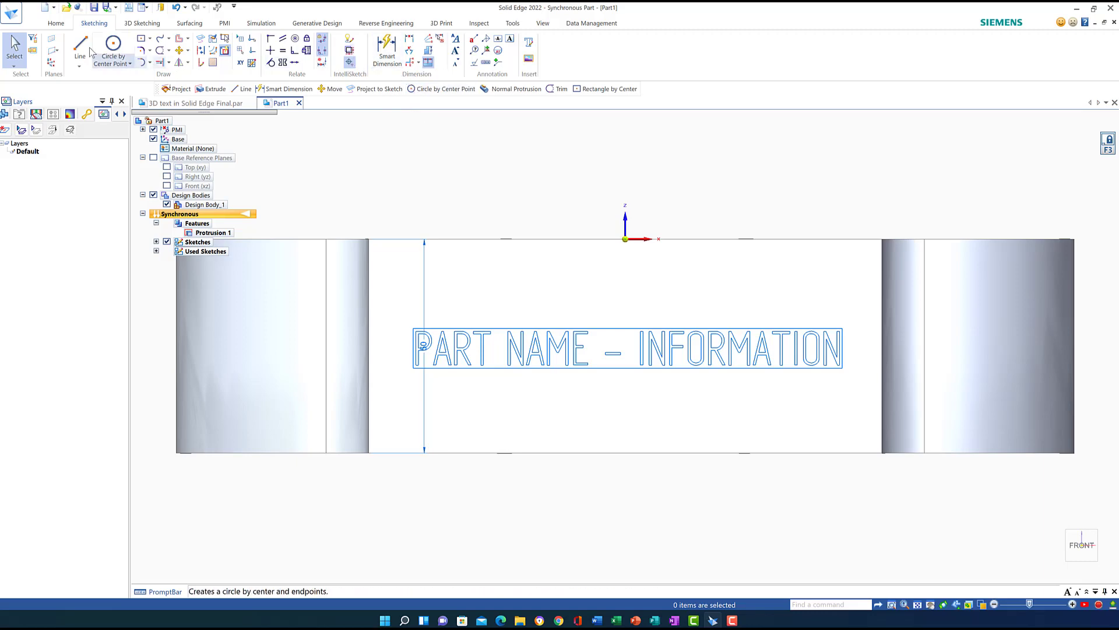
- Extrude the "PART NAME - INFORMATION" text profile outward from the front face by 1 mm, using Chain selection
click(63, 24)
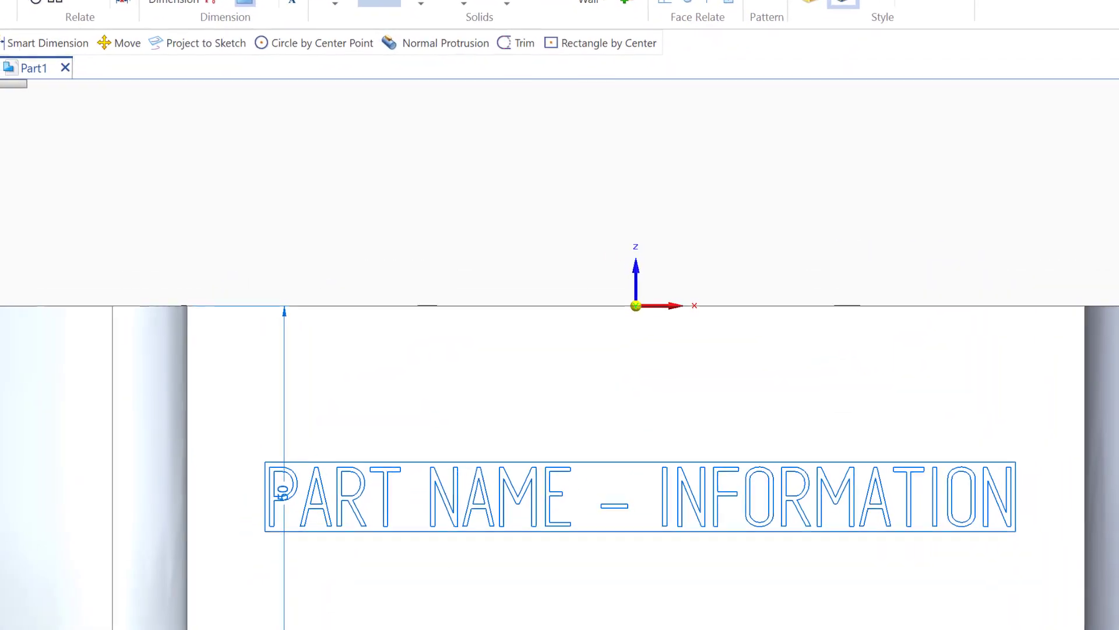
click(478, 49)
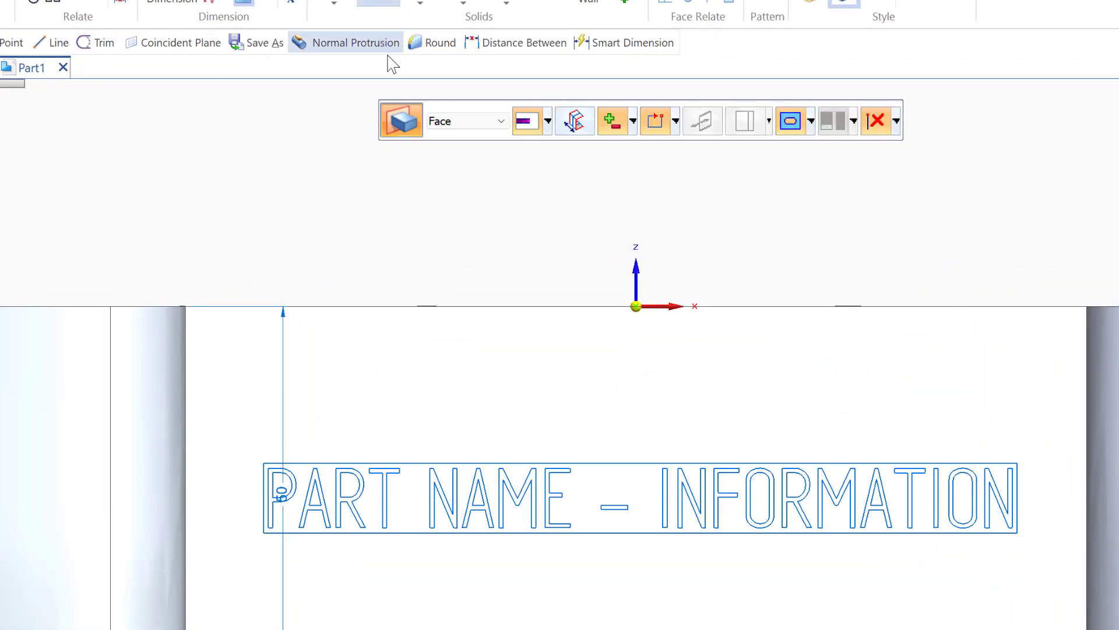
click(500, 121)
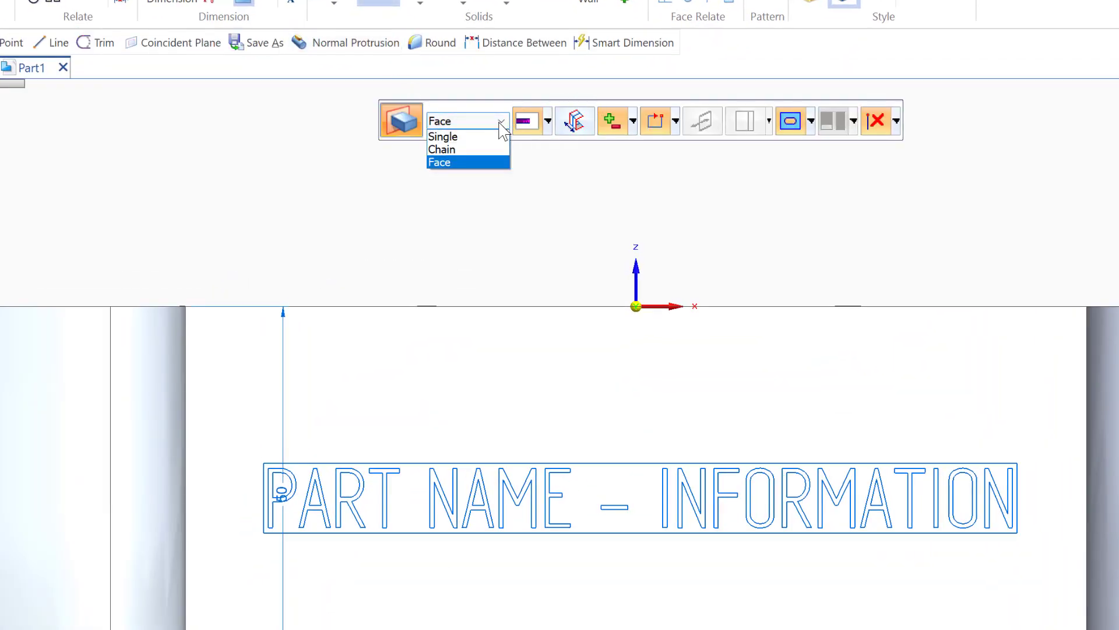
click(453, 150)
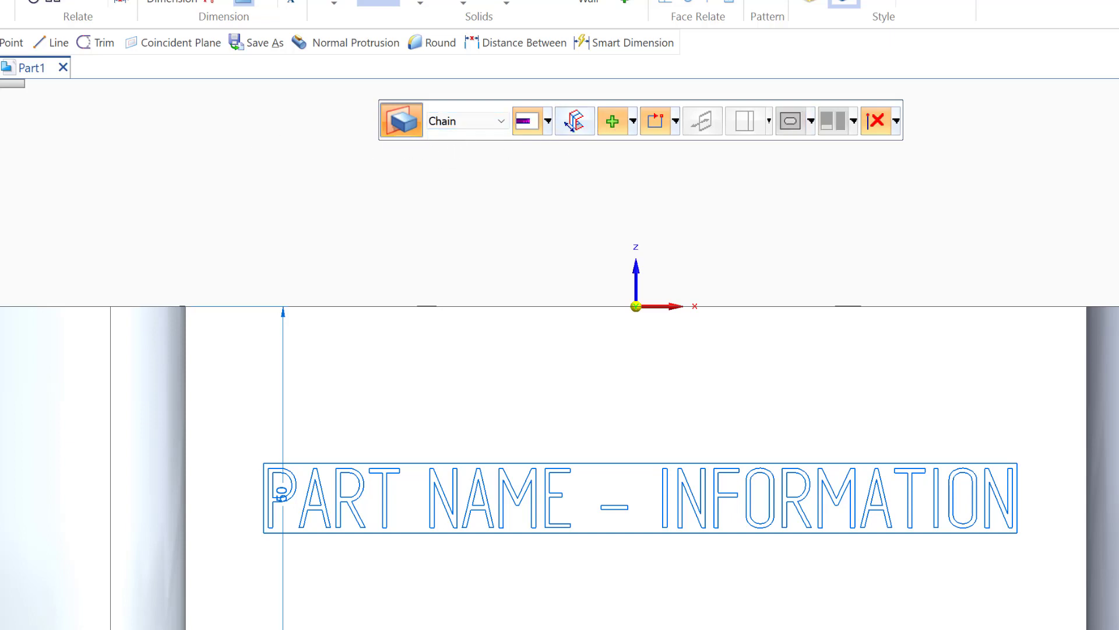
click(275, 513)
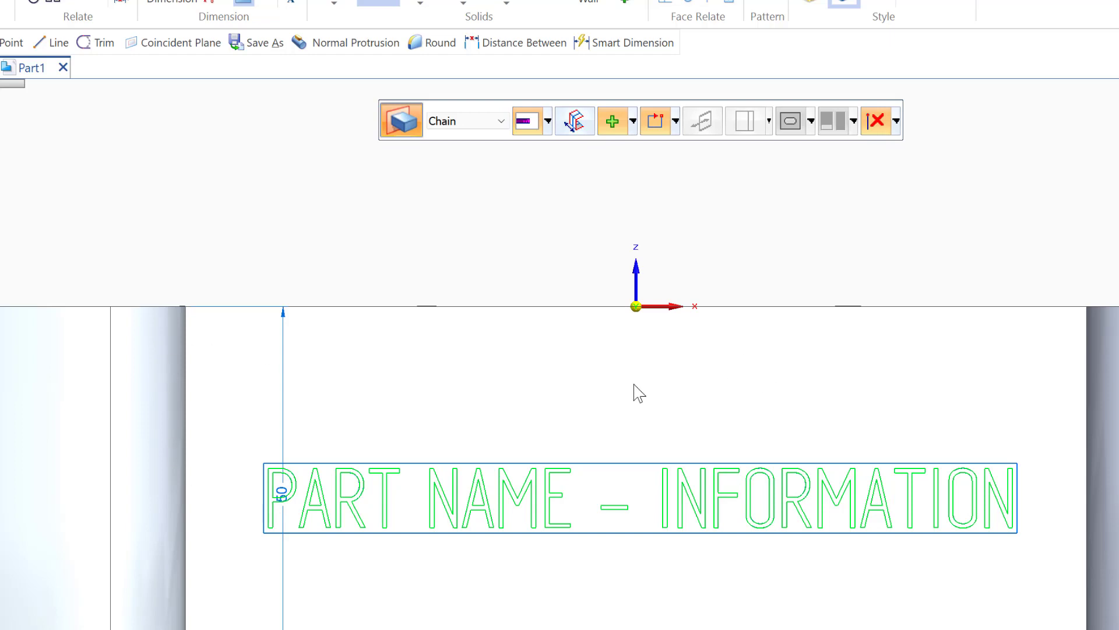
middle_drag(602, 551, 571, 571)
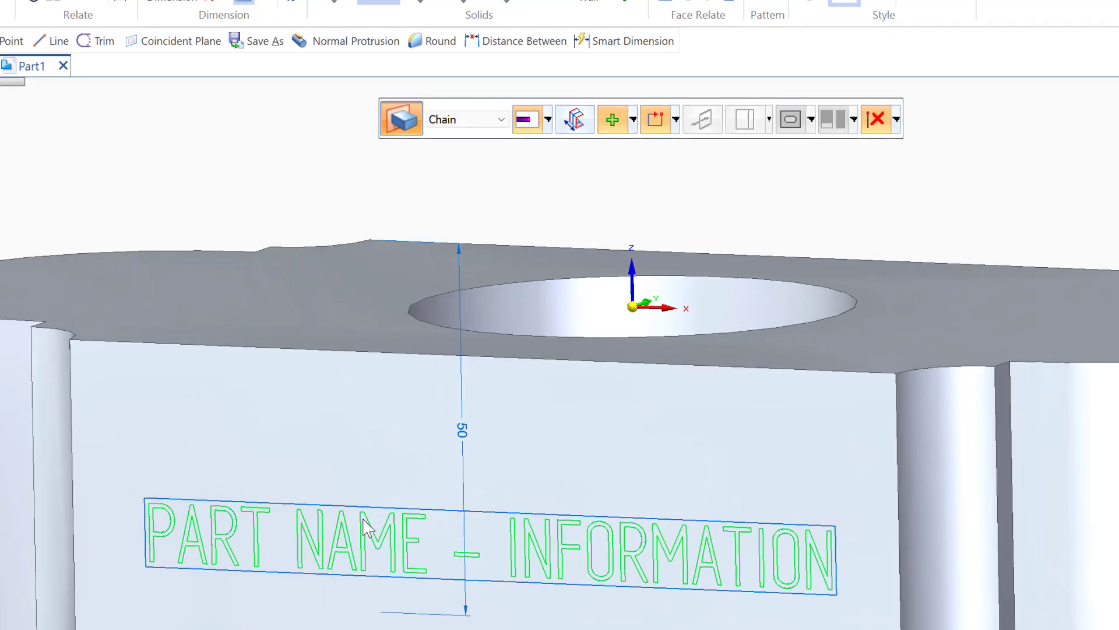
right_click(363, 521)
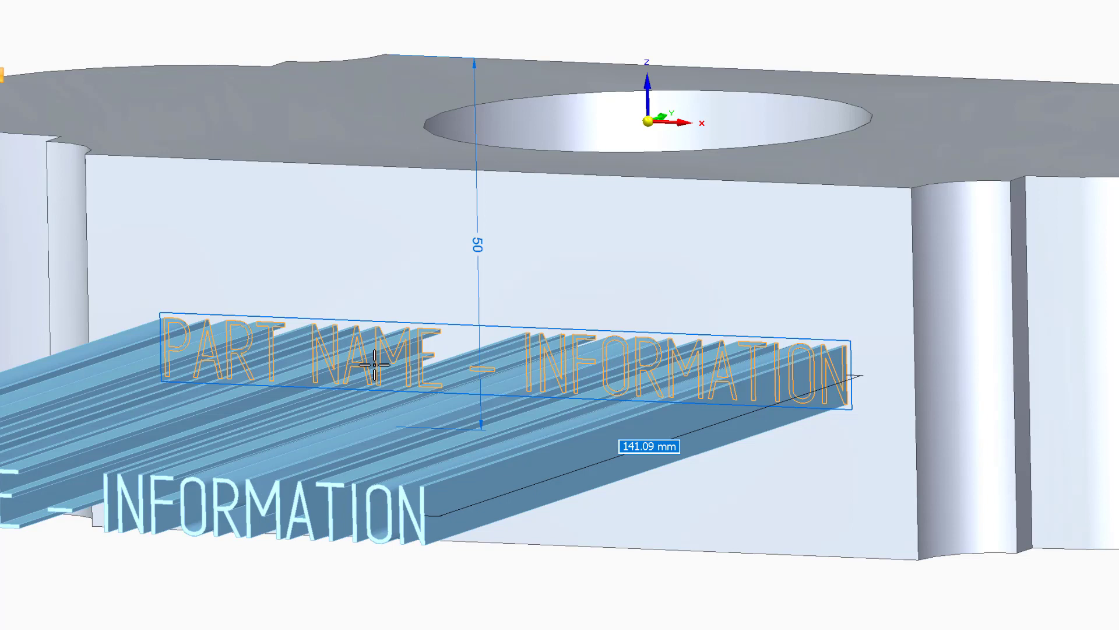
text(1)
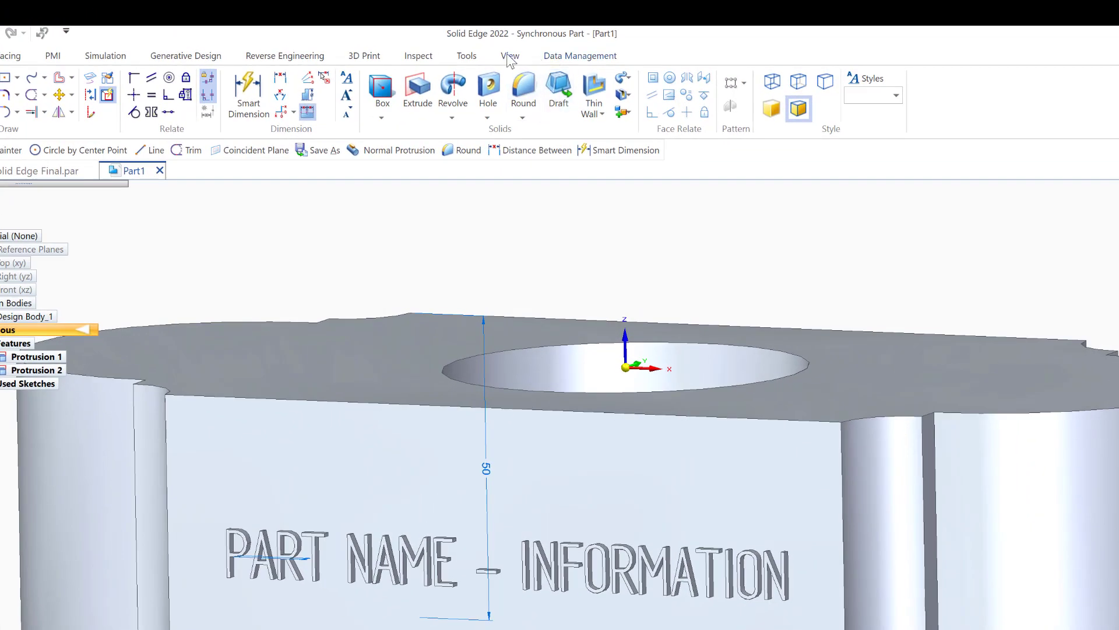
- Paint the extruded text feature with the Gold style using Part Painter set to Feature selection
click(509, 57)
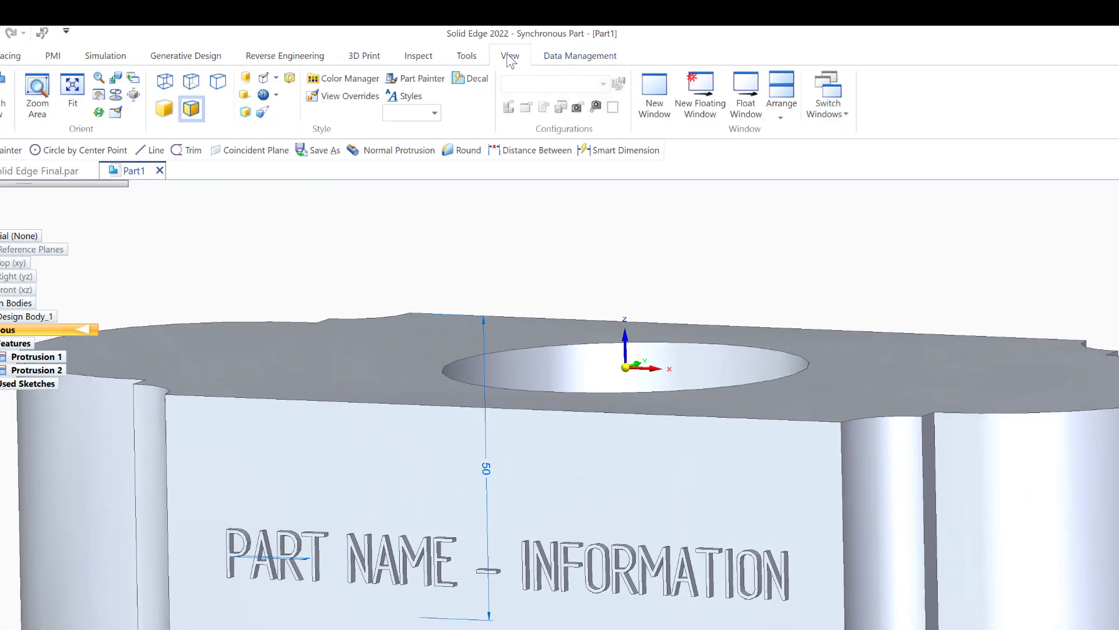
click(419, 78)
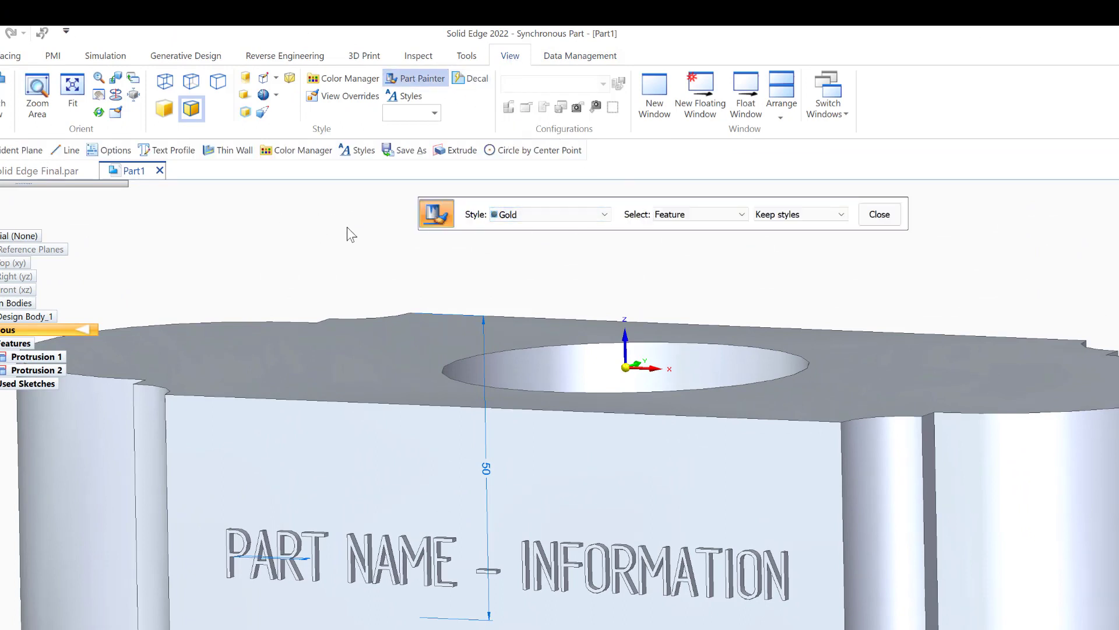
click(605, 215)
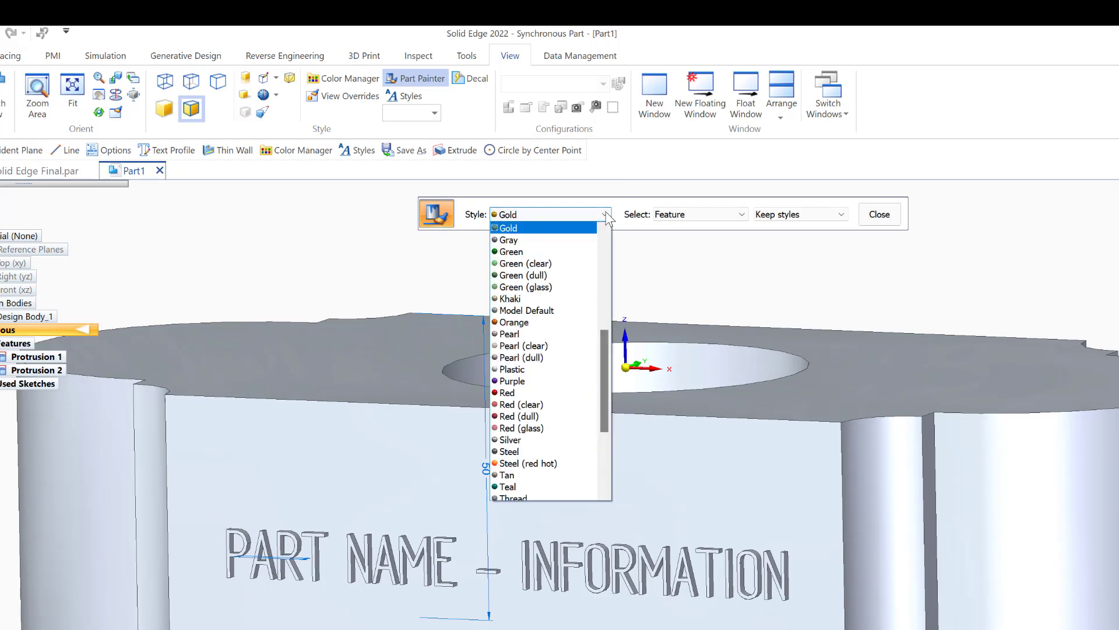
click(509, 230)
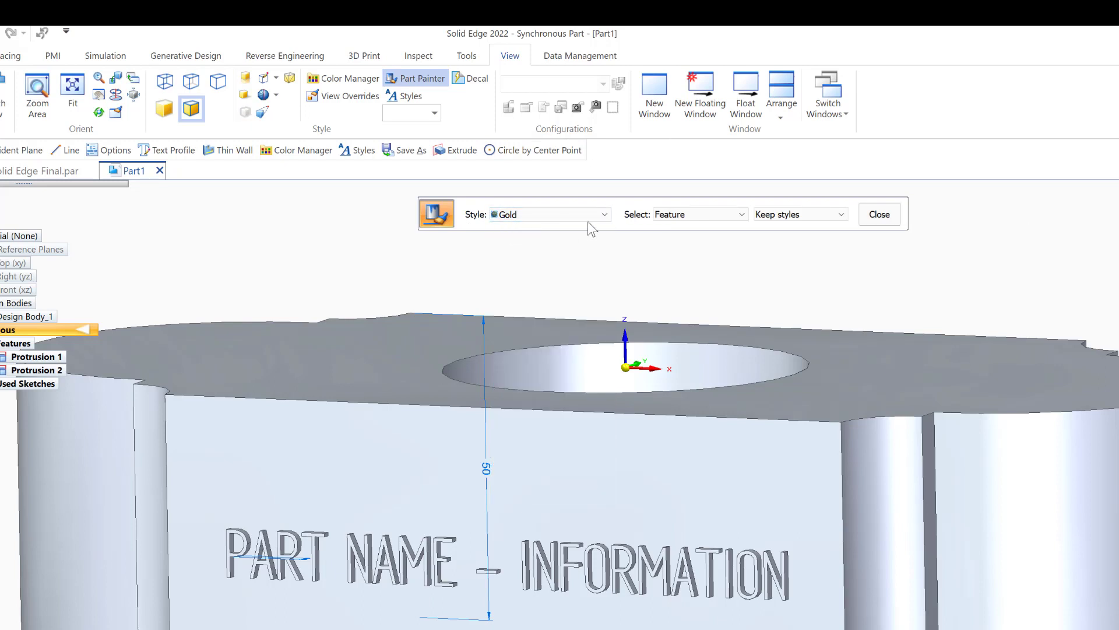
click(740, 215)
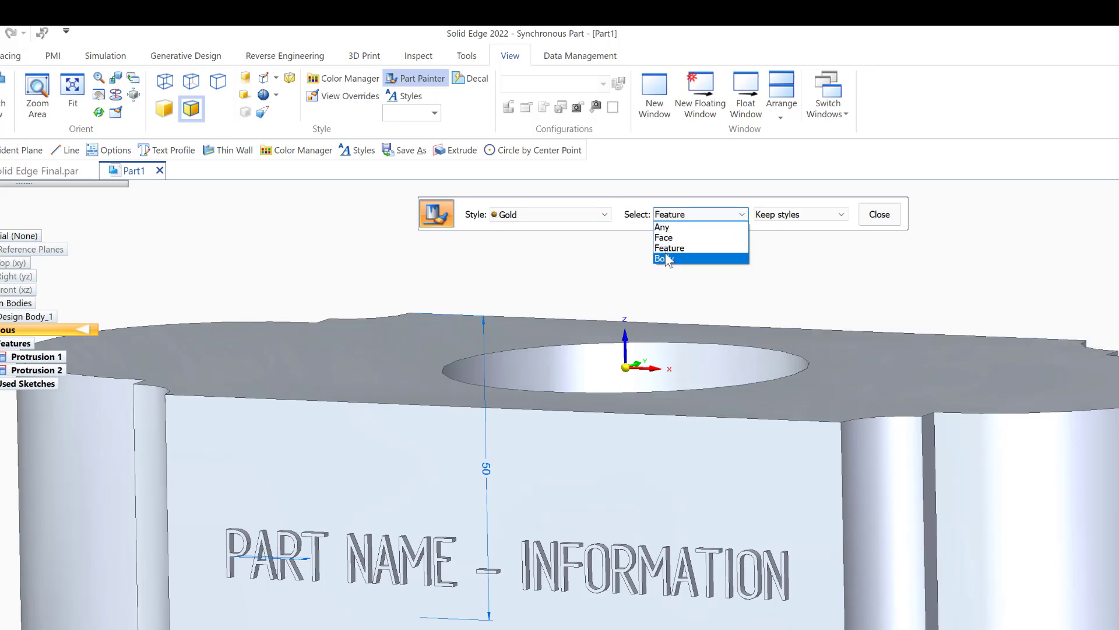
click(671, 247)
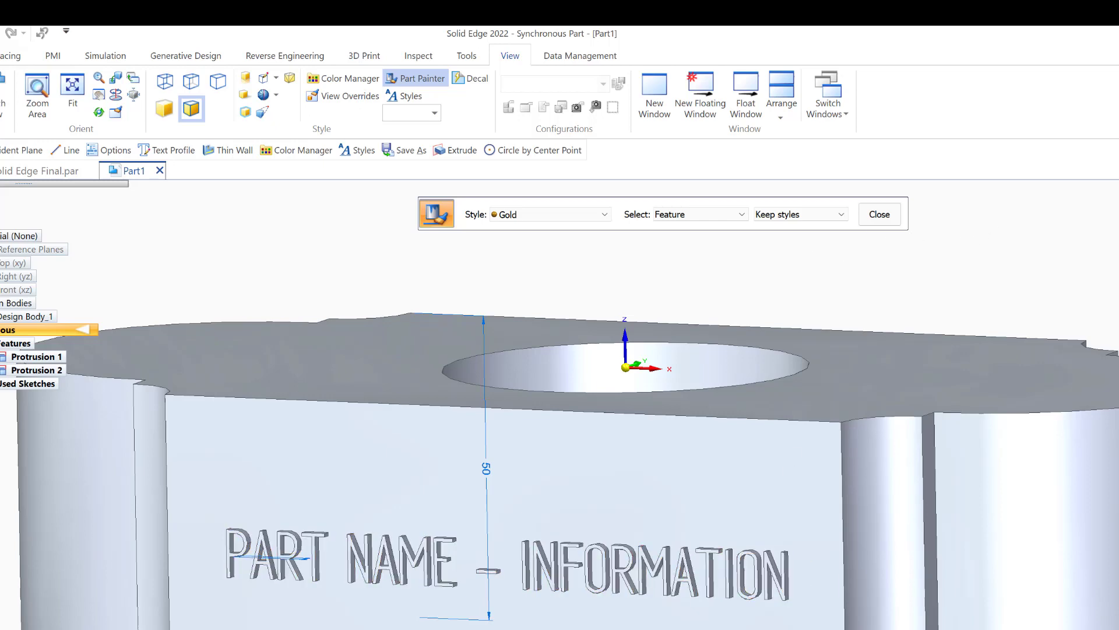
click(291, 562)
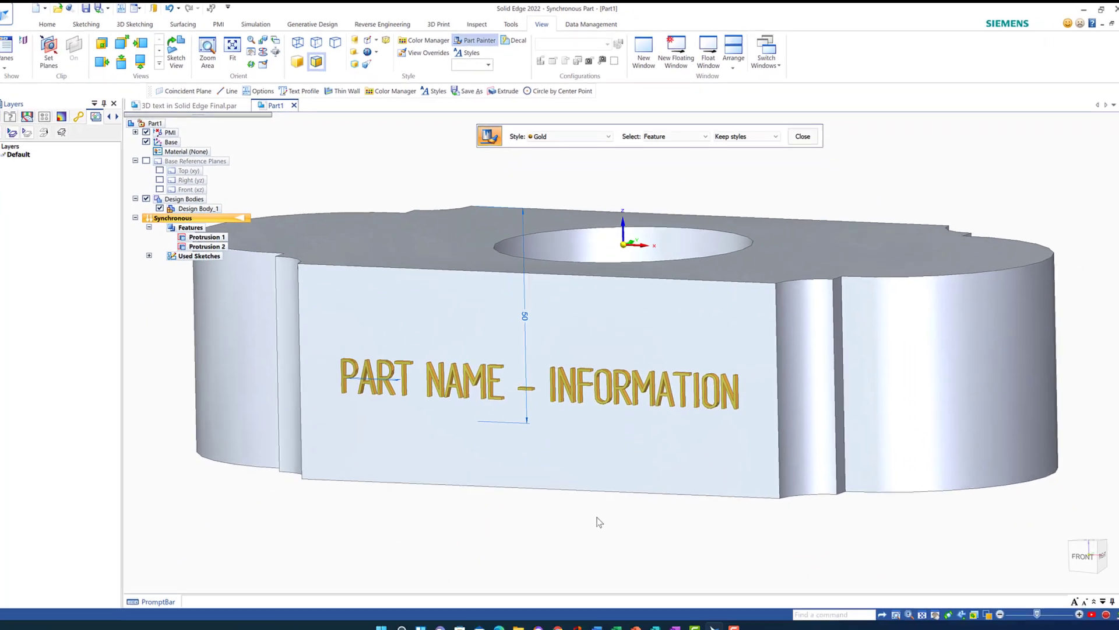
mouse_move(597, 522)
middle_down()
mouse_move(590, 505)
mouse_move(618, 509)
mouse_move(610, 525)
mouse_move(622, 497)
mouse_move(632, 518)
mouse_move(568, 518)
mouse_move(582, 528)
mouse_move(601, 520)
mouse_move(590, 515)
mouse_move(606, 518)
mouse_move(595, 527)
middle_up()
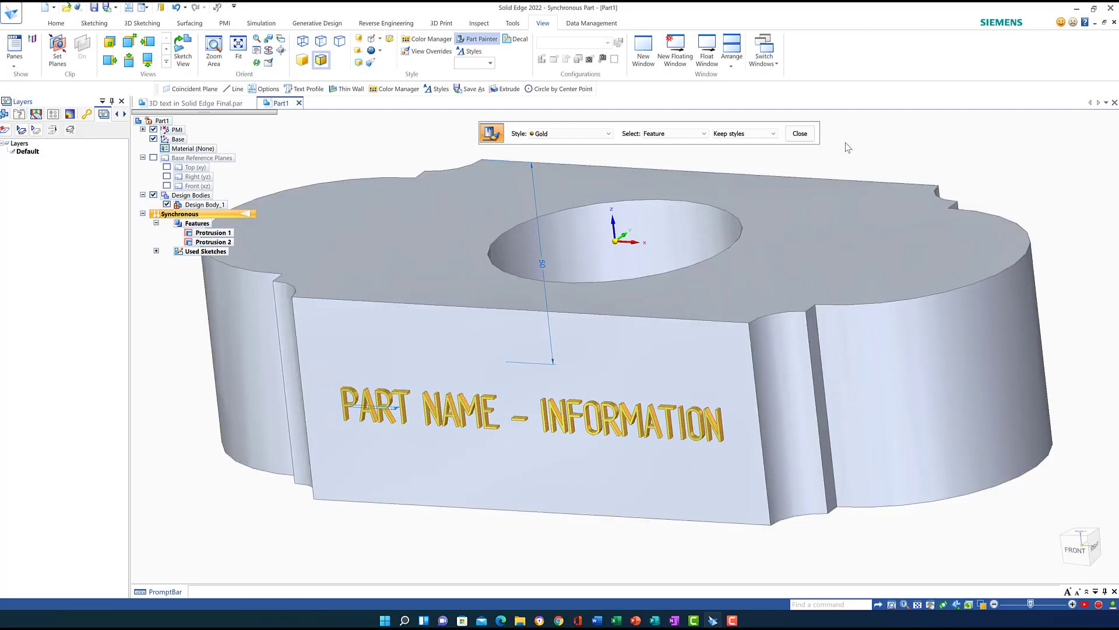
- Show the Right (yz) base reference plane and create a coincident plane on it
click(167, 176)
click(56, 23)
click(95, 40)
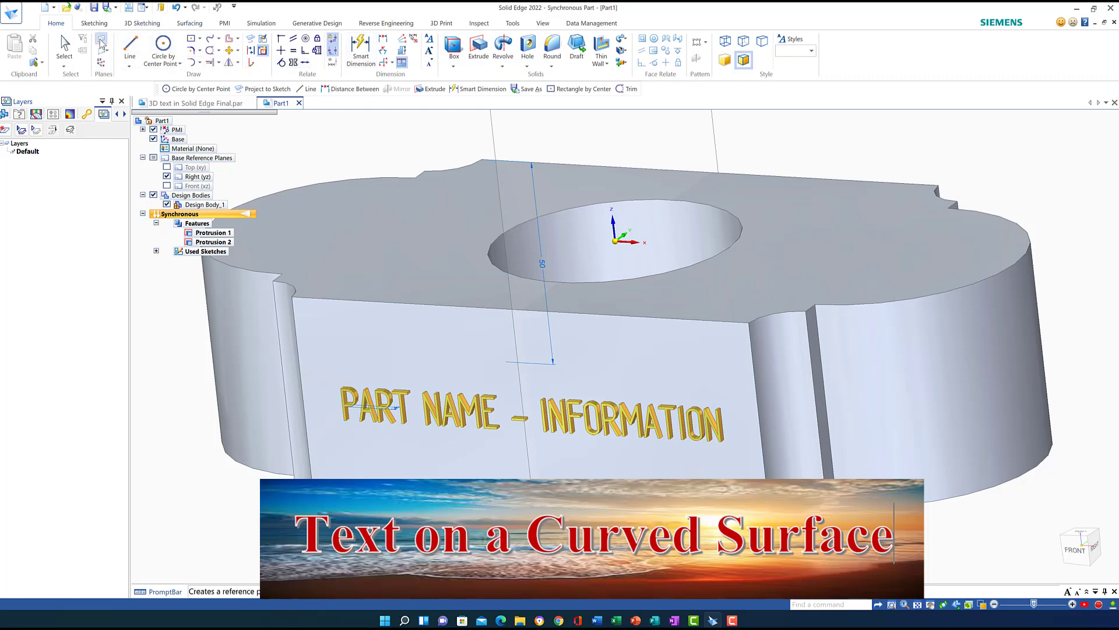
click(101, 41)
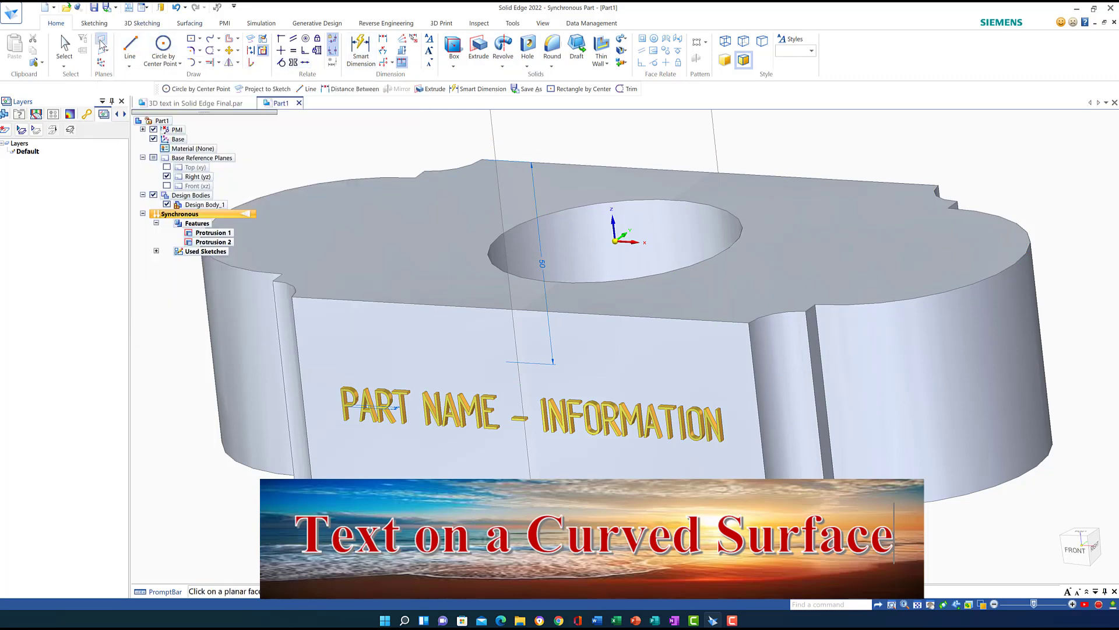
click(499, 173)
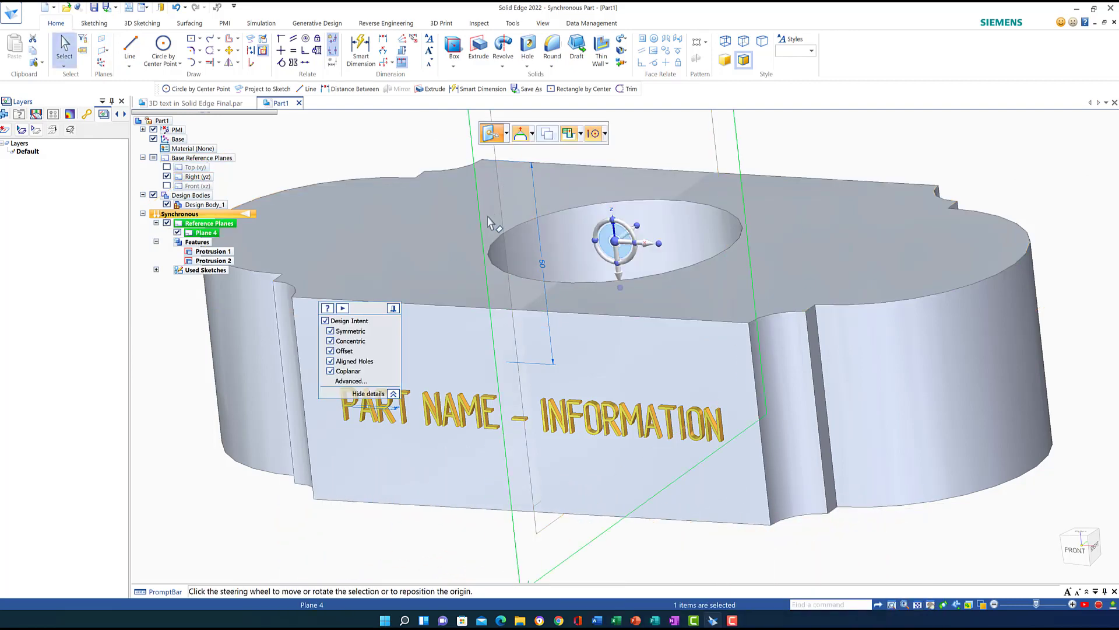
- Move the new coincident plane 105 mm along the positive X direction toward the plate's rounded end
click(641, 247)
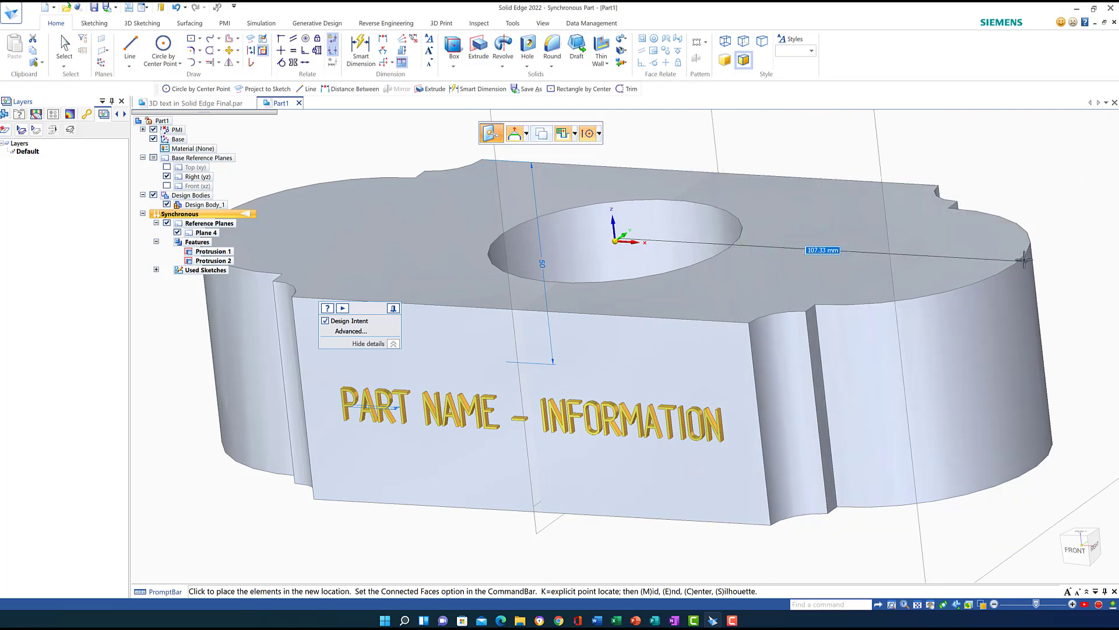
text(105)
key(Return)
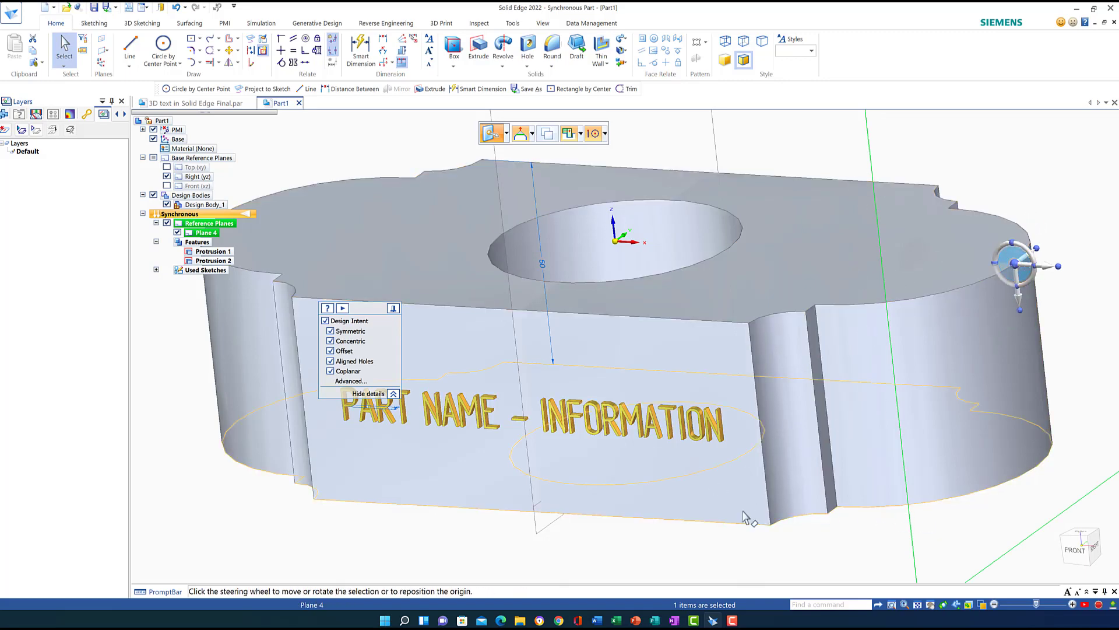
- Start a line, lock the sketch plane to the offset reference plane at the rounded end, and view it straight on
scroll(386, 501, down, 2)
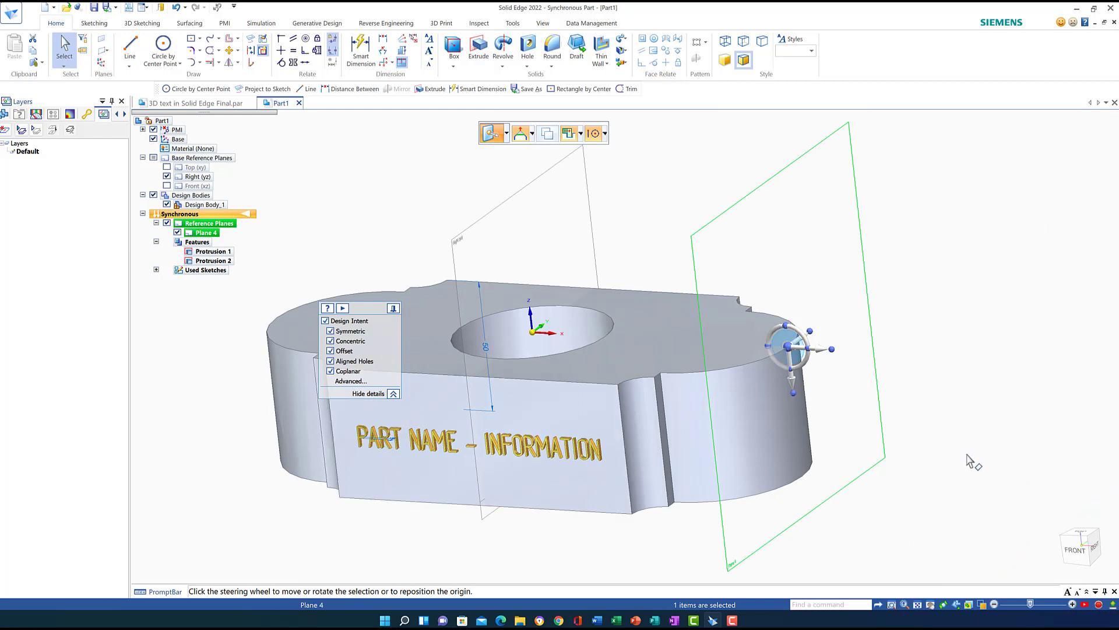
key(ctrl+f)
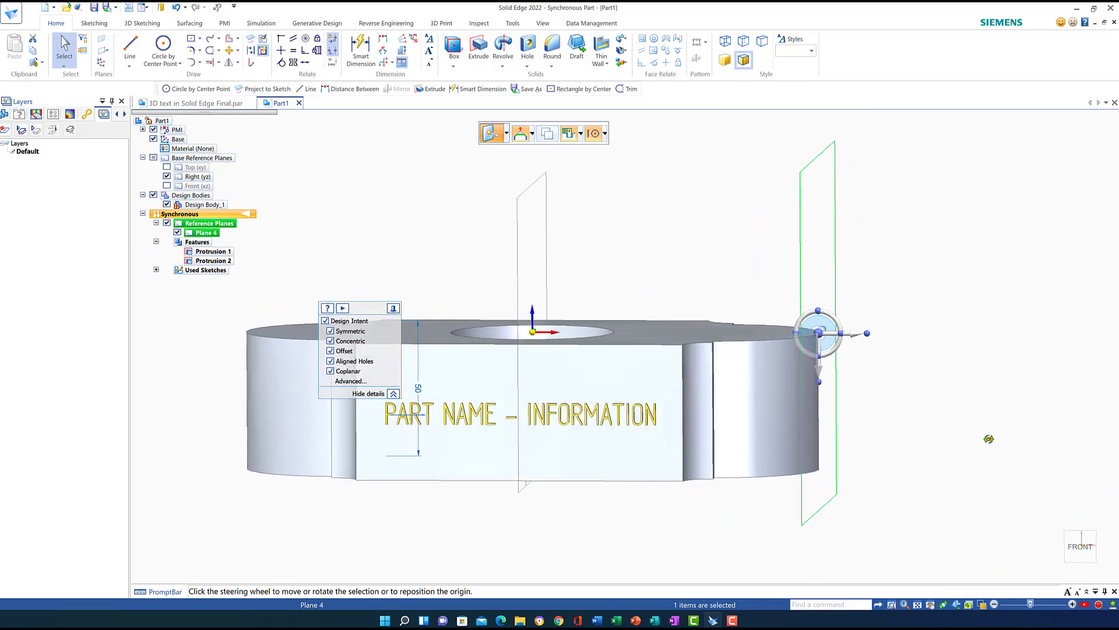
middle_drag(992, 435, 962, 463)
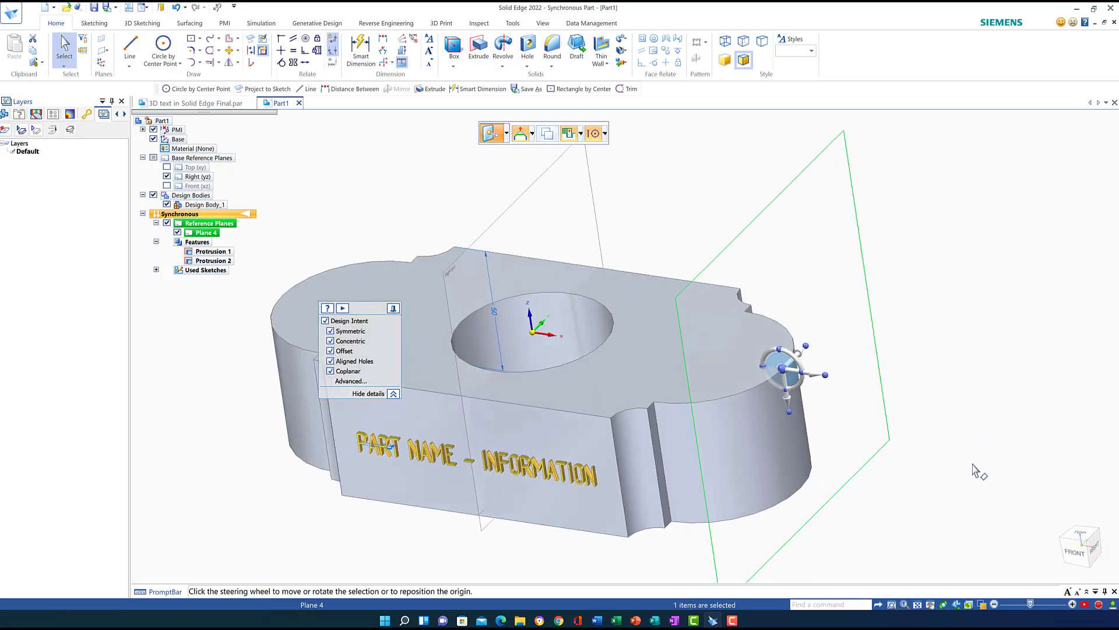
click(131, 44)
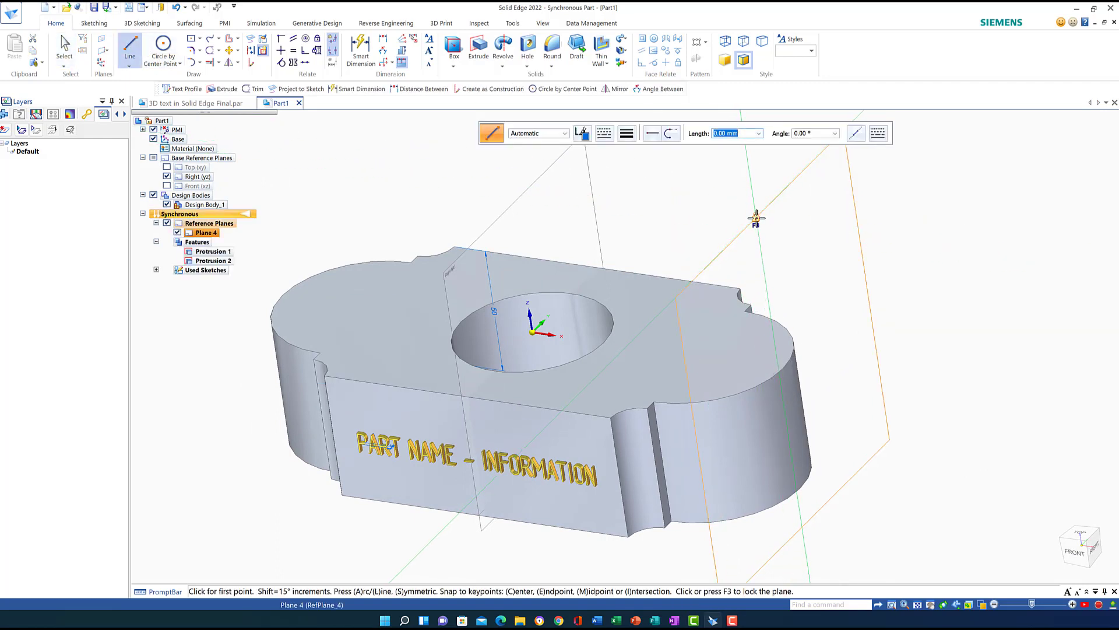
key(F3)
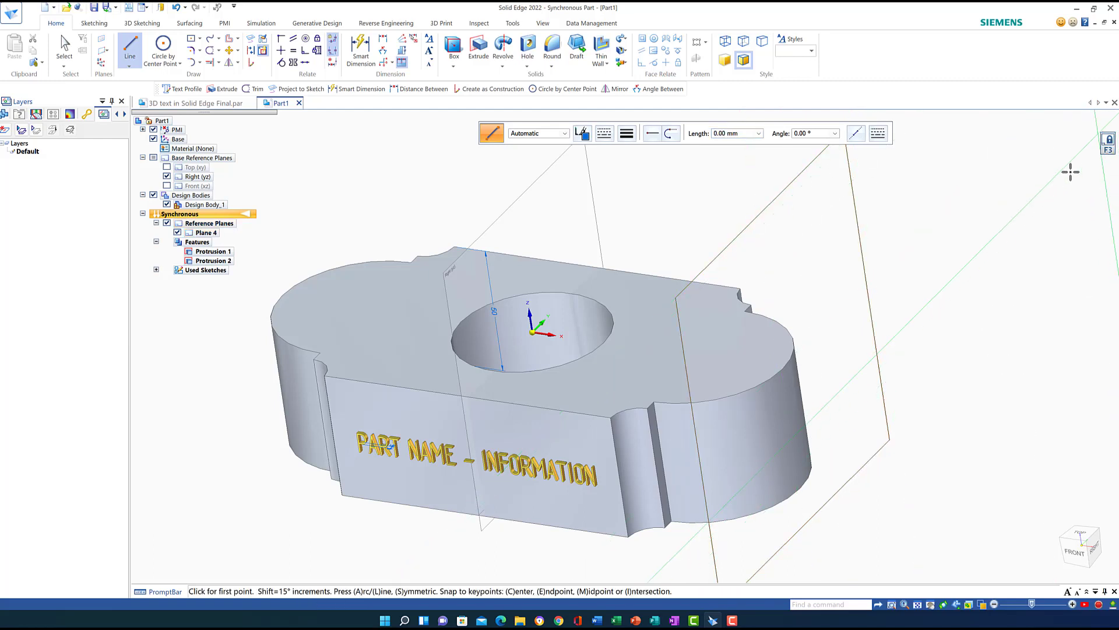
click(1094, 548)
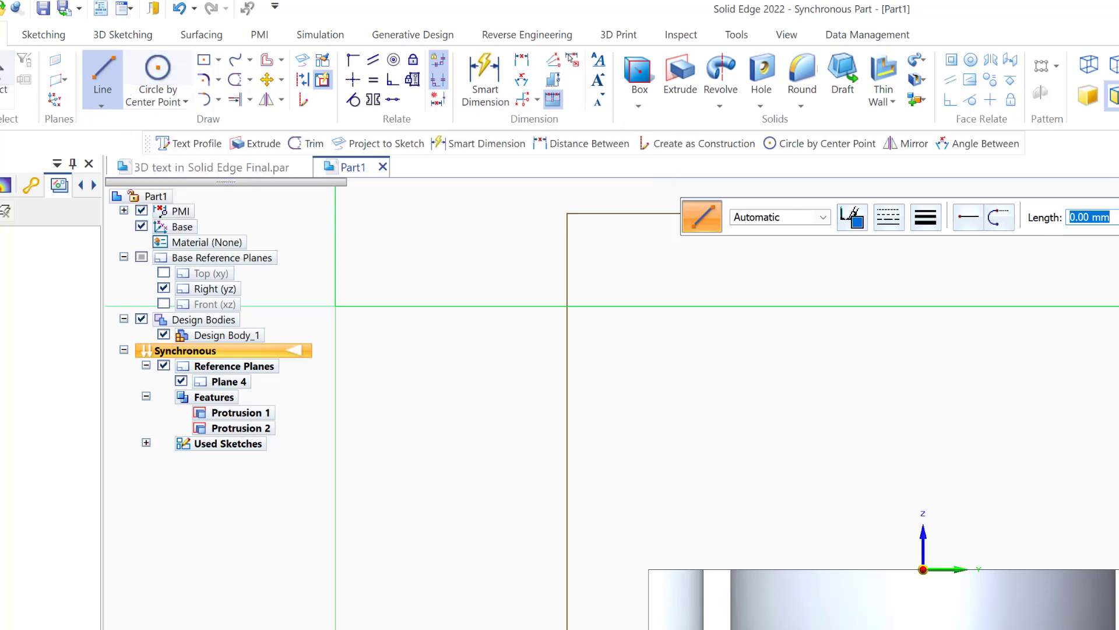
- Start a text profile on the locked plane with a font size of 7 mm
click(43, 35)
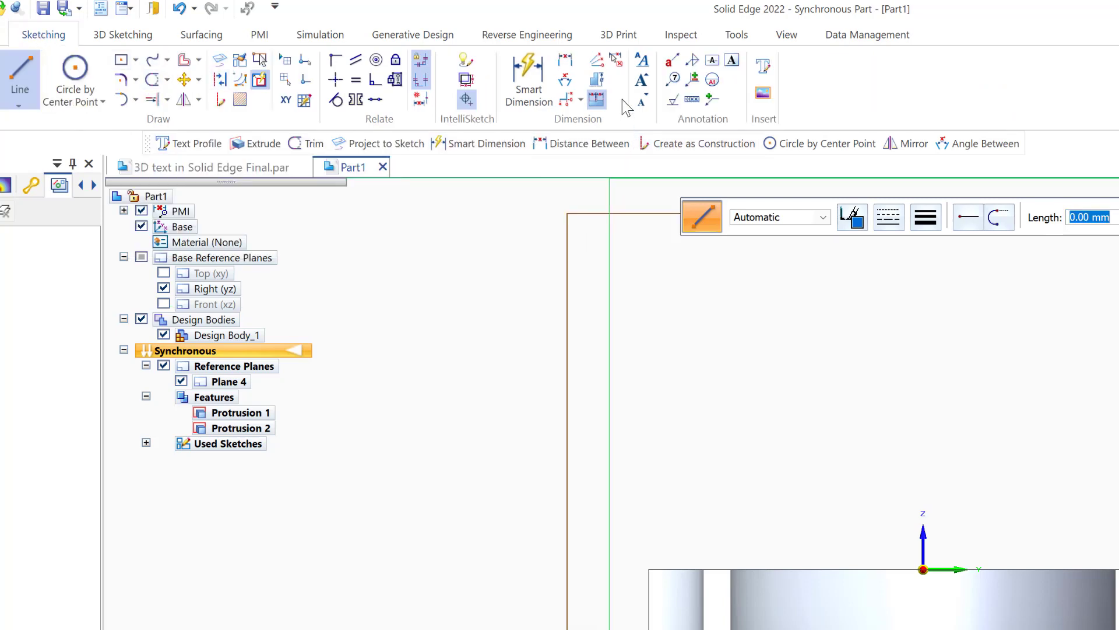
click(764, 69)
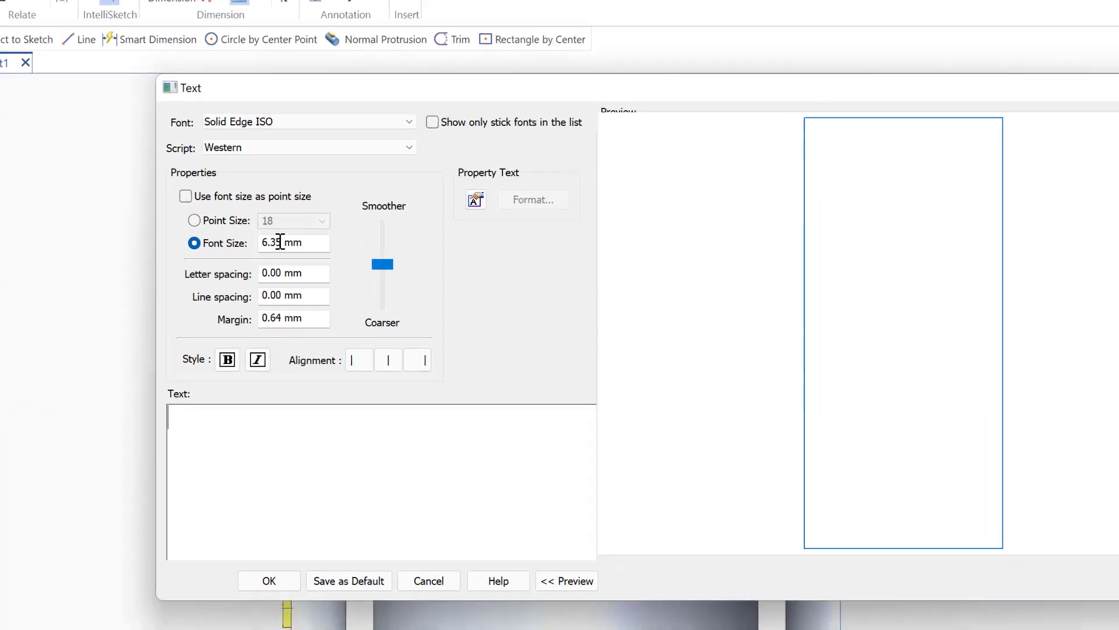
drag(281, 242, 265, 242)
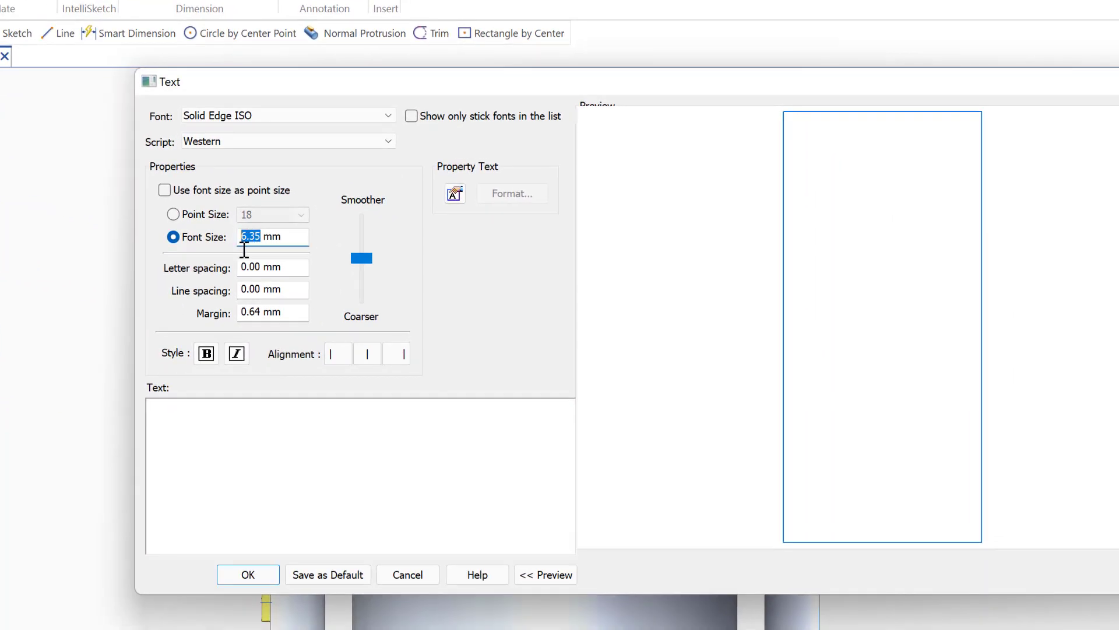
text(7)
- Enter SOLID EDGE TUTORIAL as the first line of the text profile
click(176, 408)
text(S)
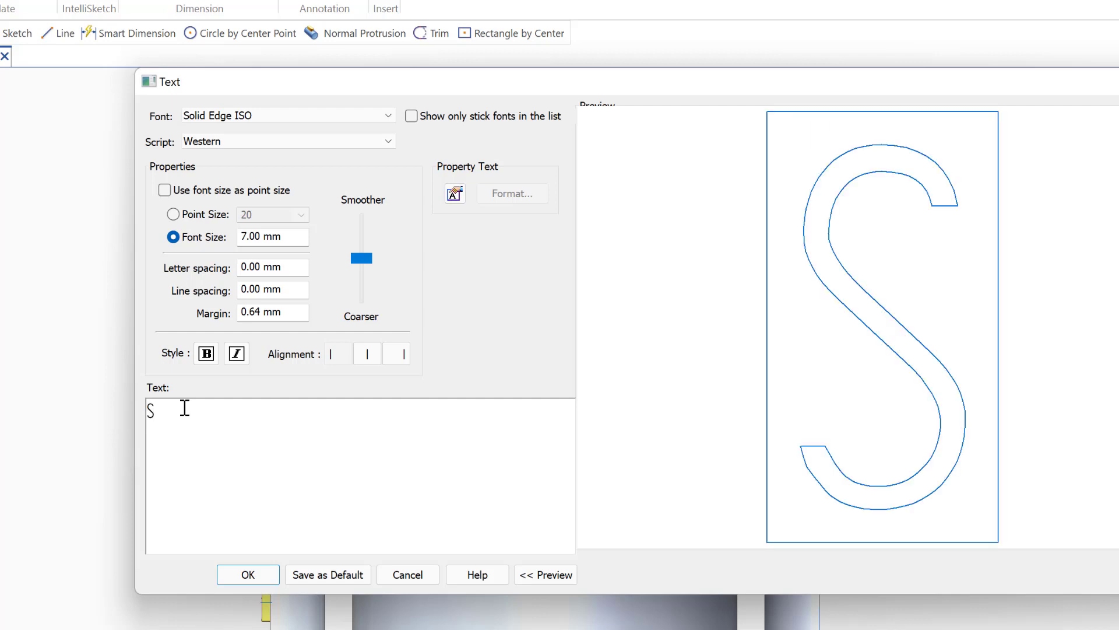
text(OLI)
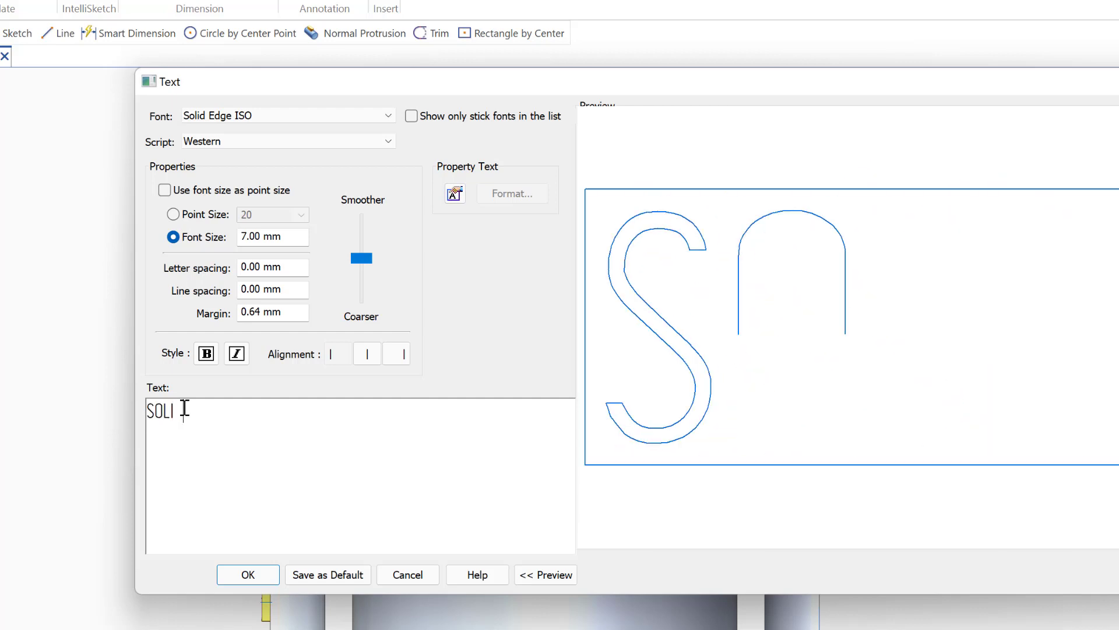
text(D EDGE)
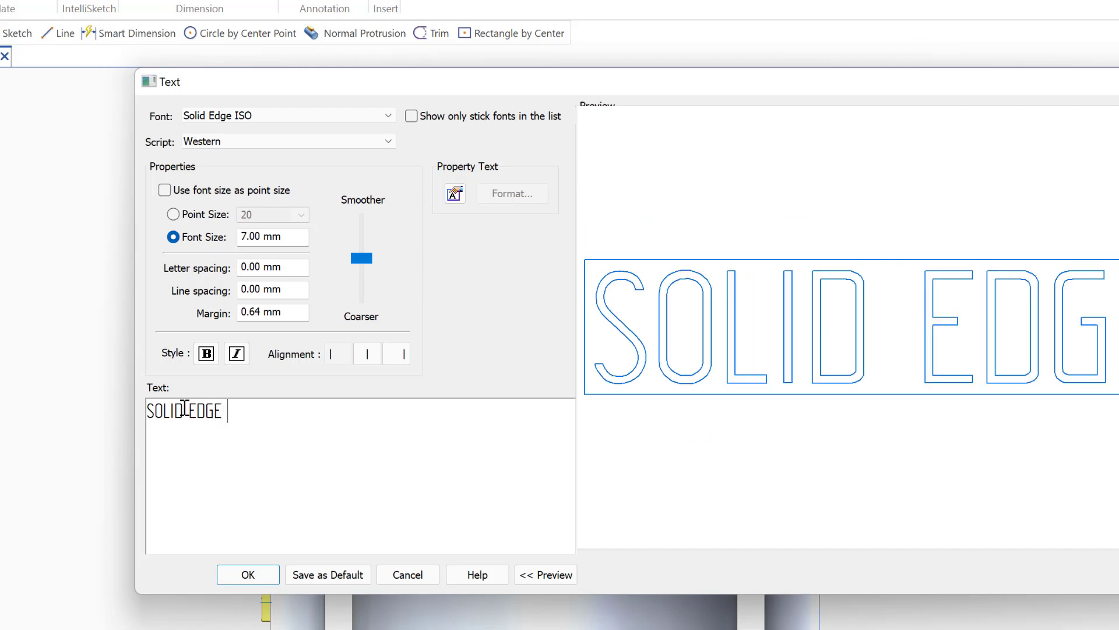
text( TU)
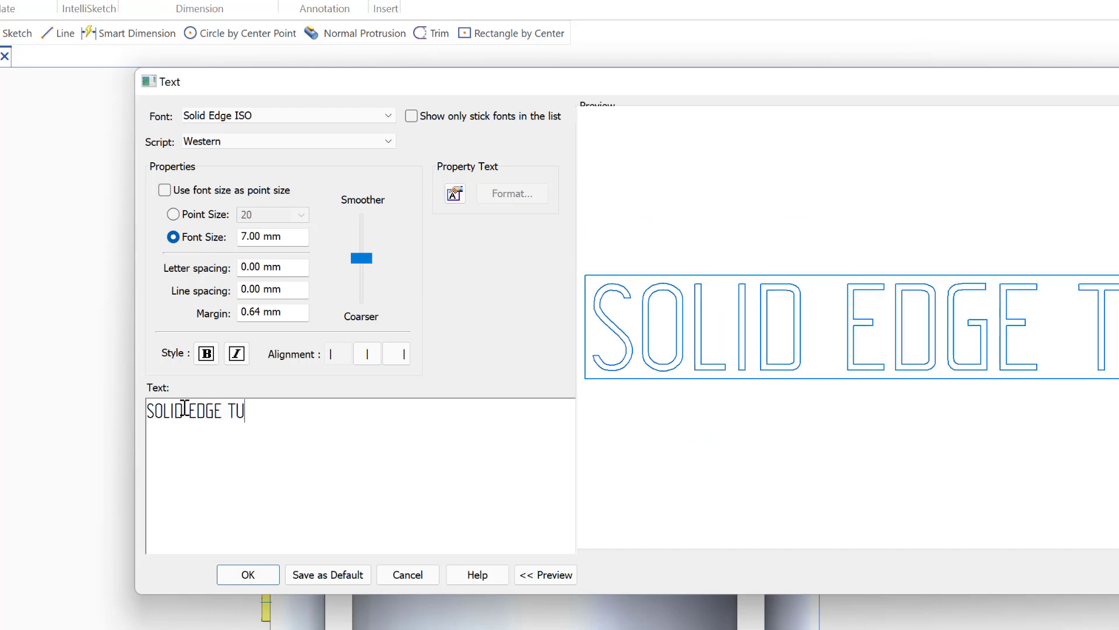
text(Y)
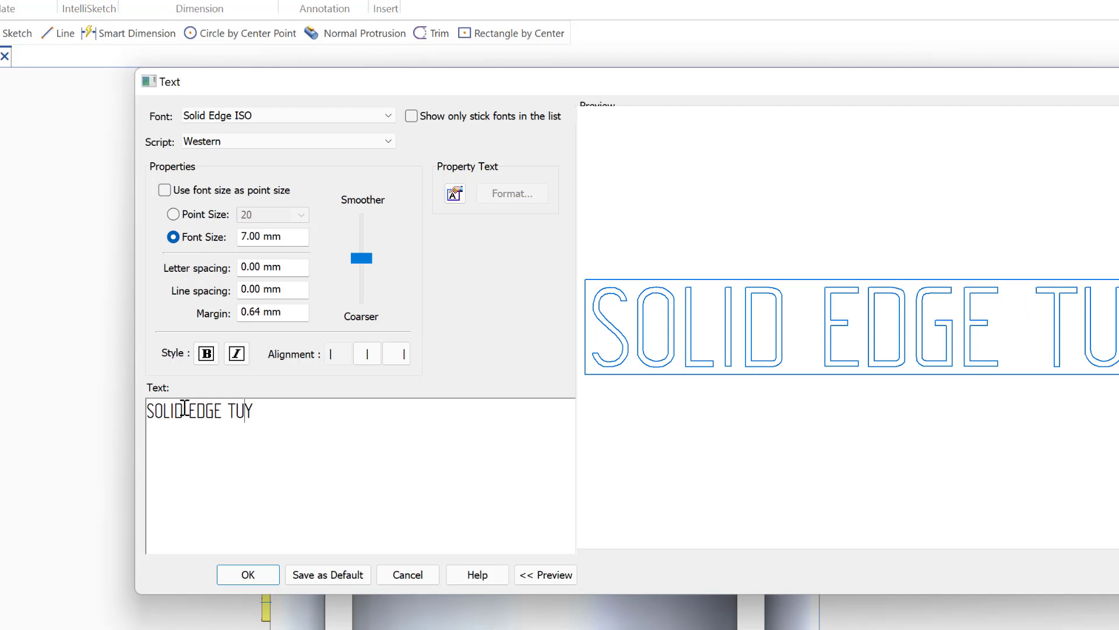
key(BackSpace)
text(TOR)
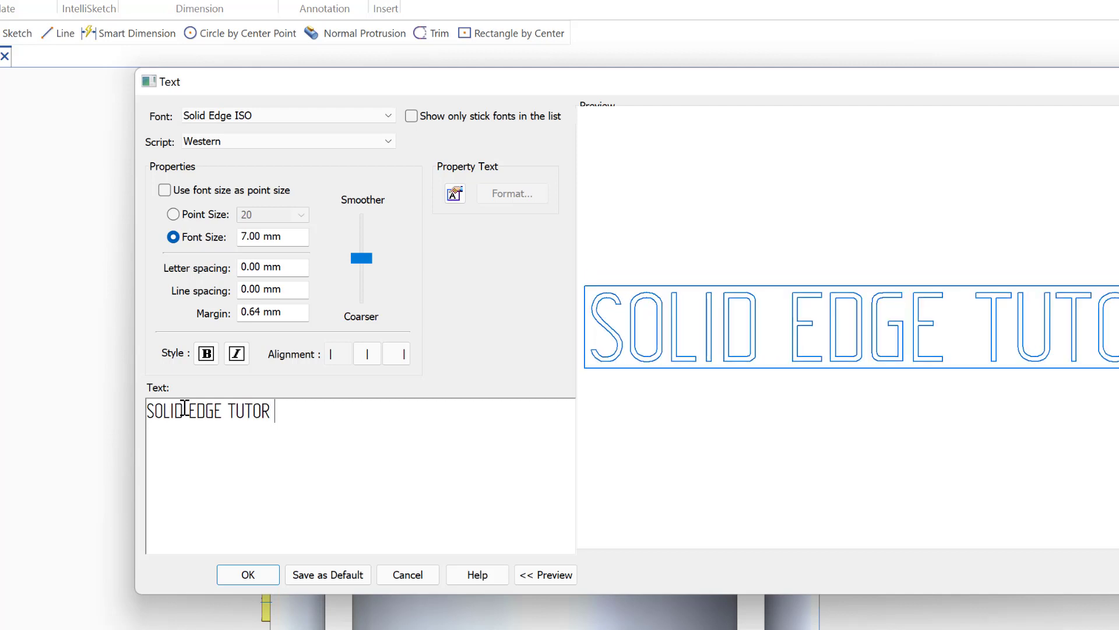
text(IAL)
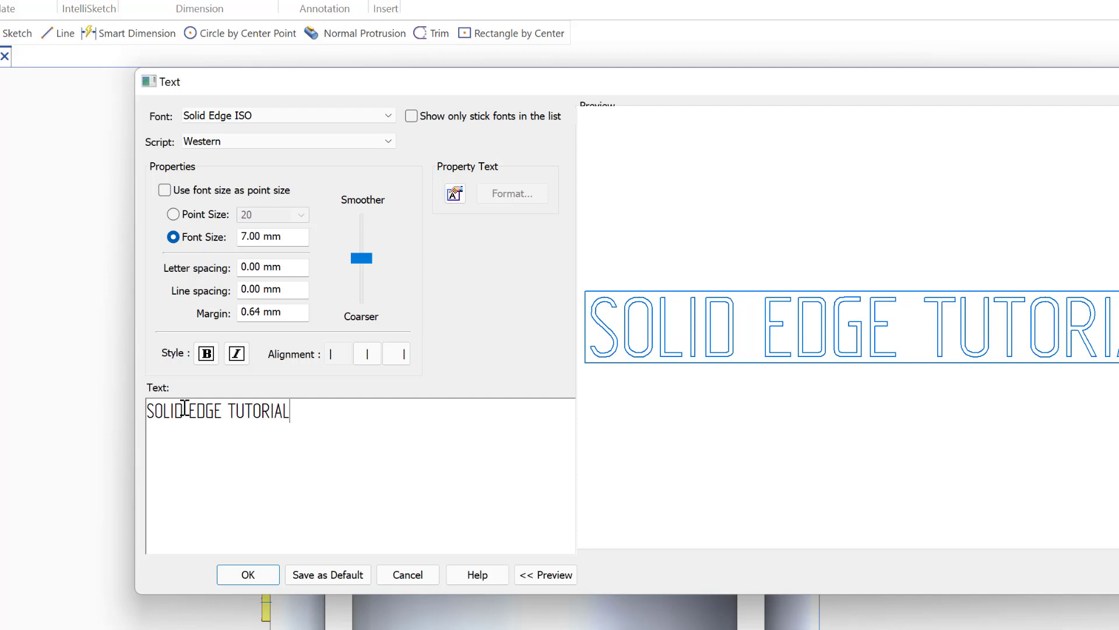
- Add the author's title and full name as a second line, indented with spaces beneath the first line
key(Return)
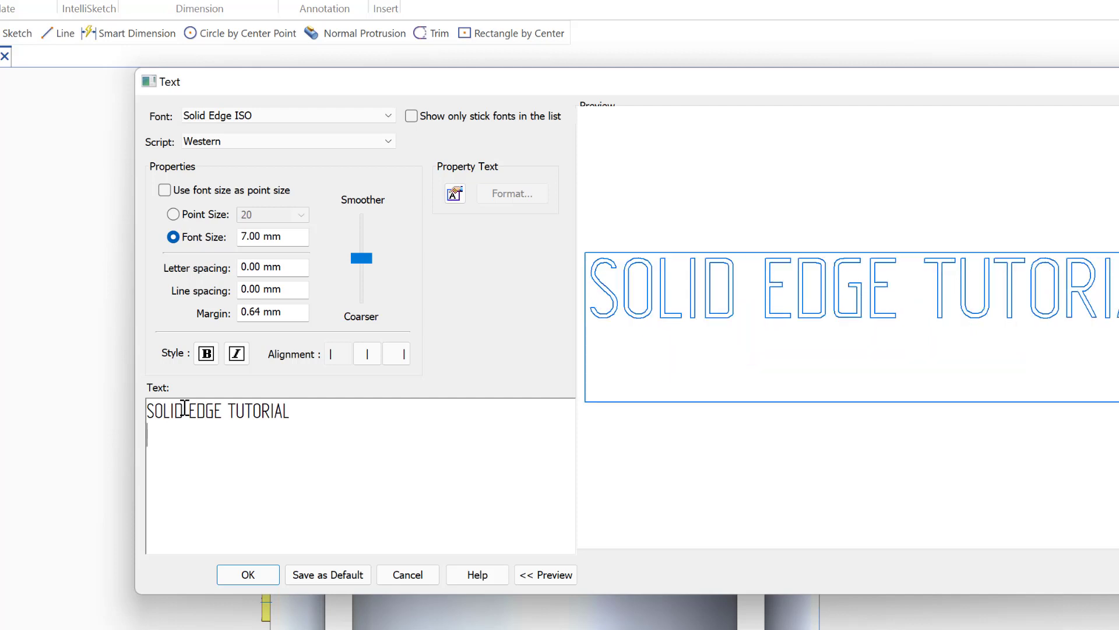
text(D)
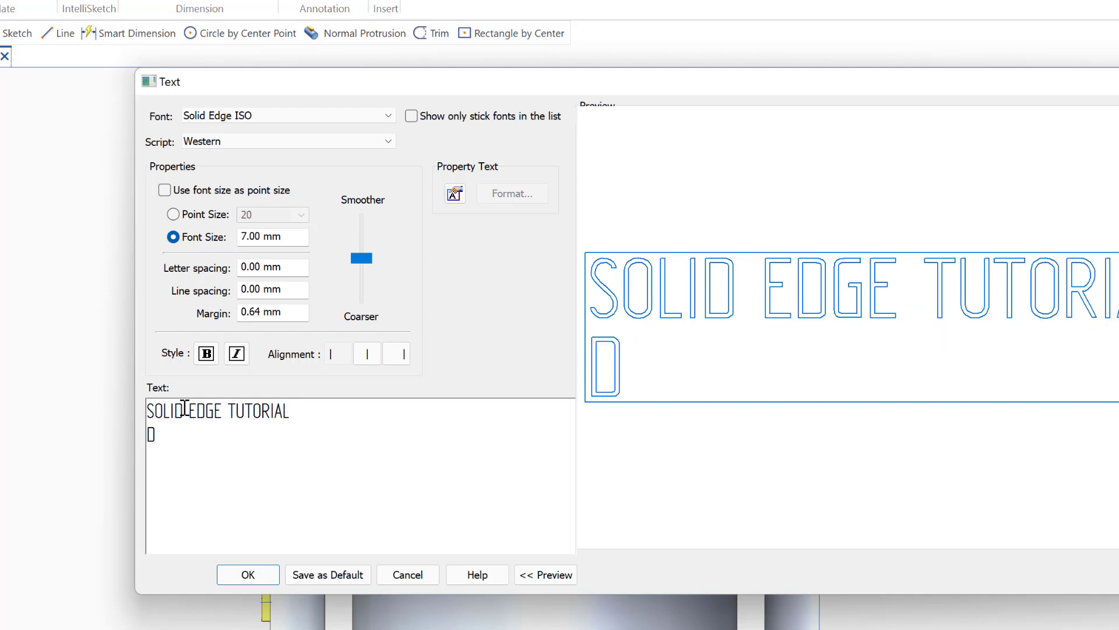
text(r. M)
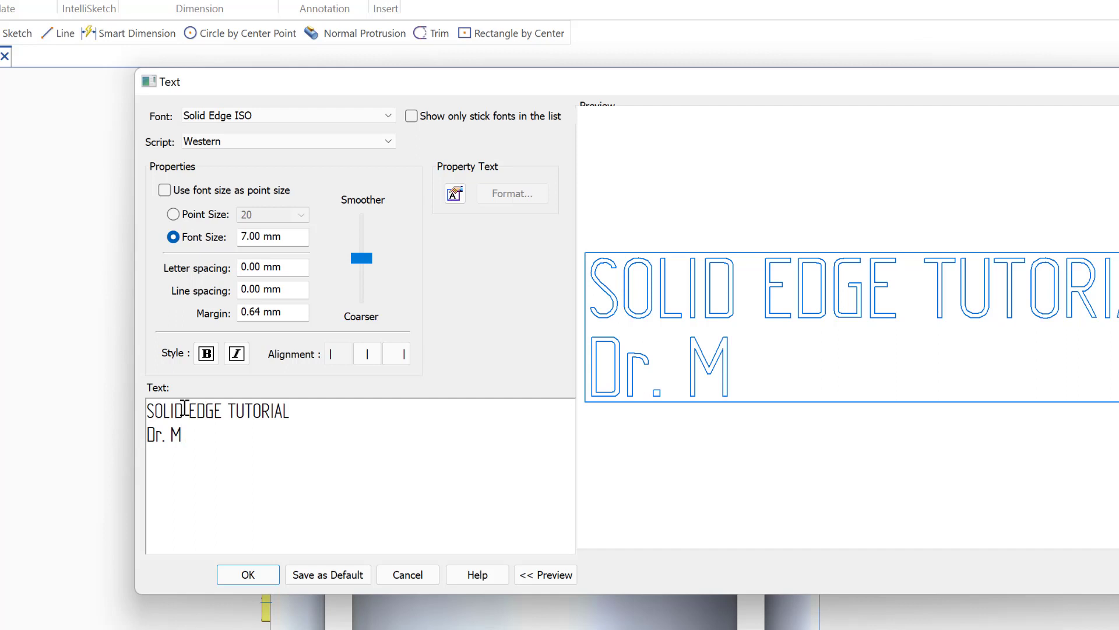
text(ohame)
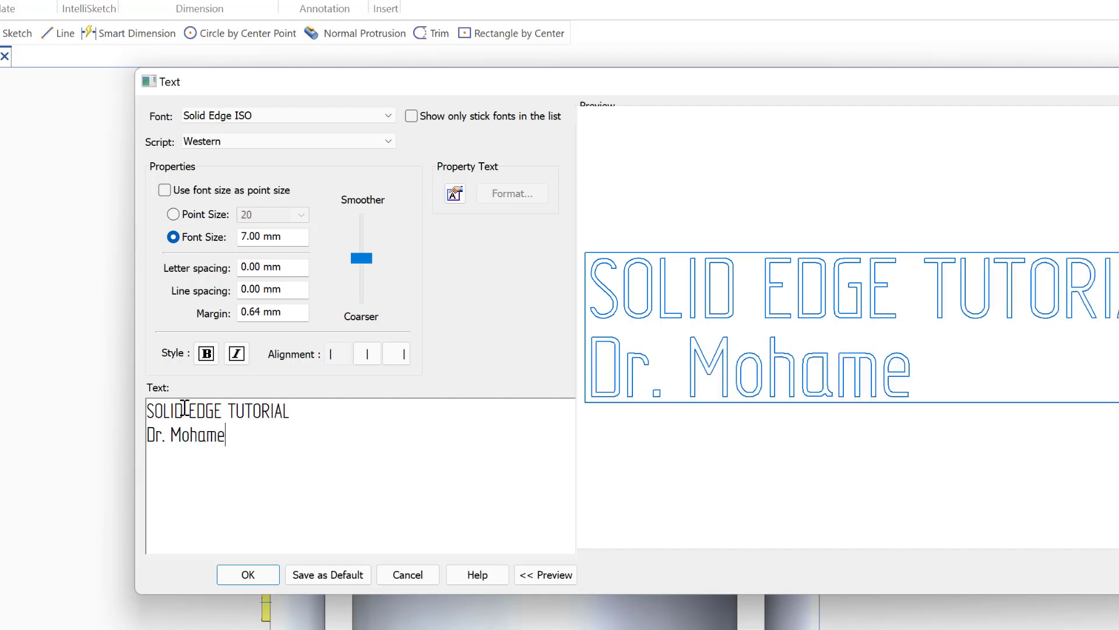
text(d Se)
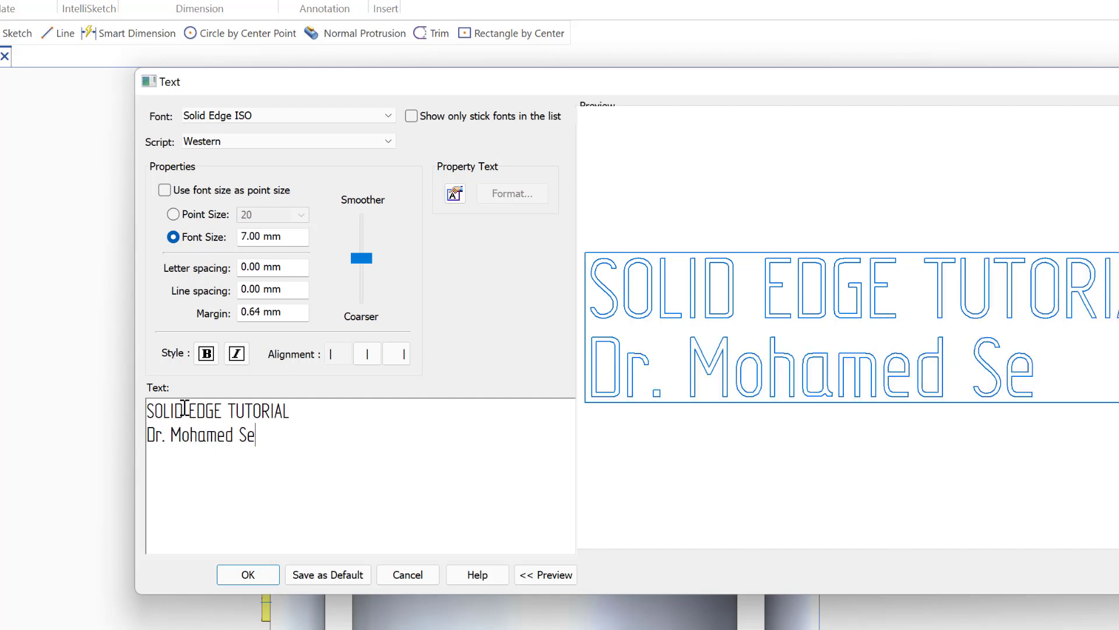
text(if)
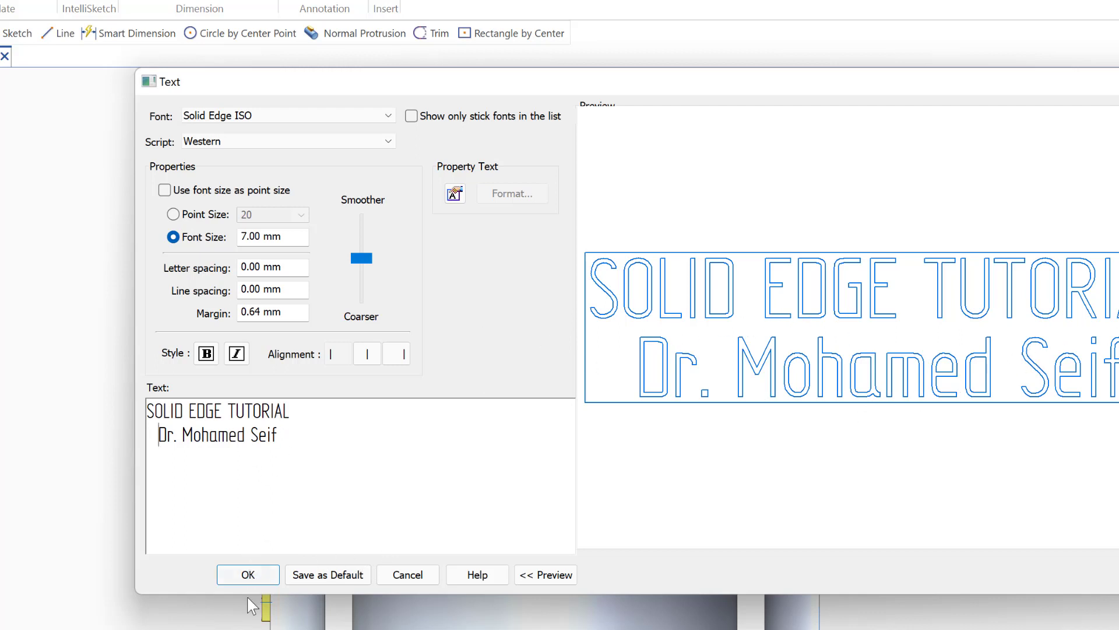
- Accept the text settings and place the two-line text profile centred across the plate's rounded end
click(248, 575)
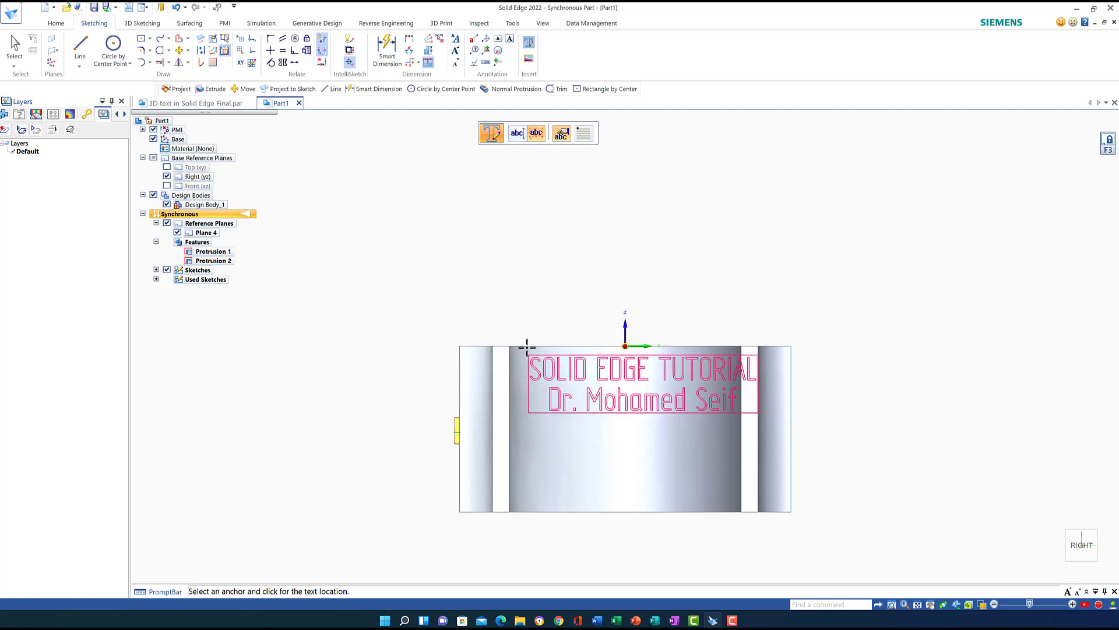
click(509, 405)
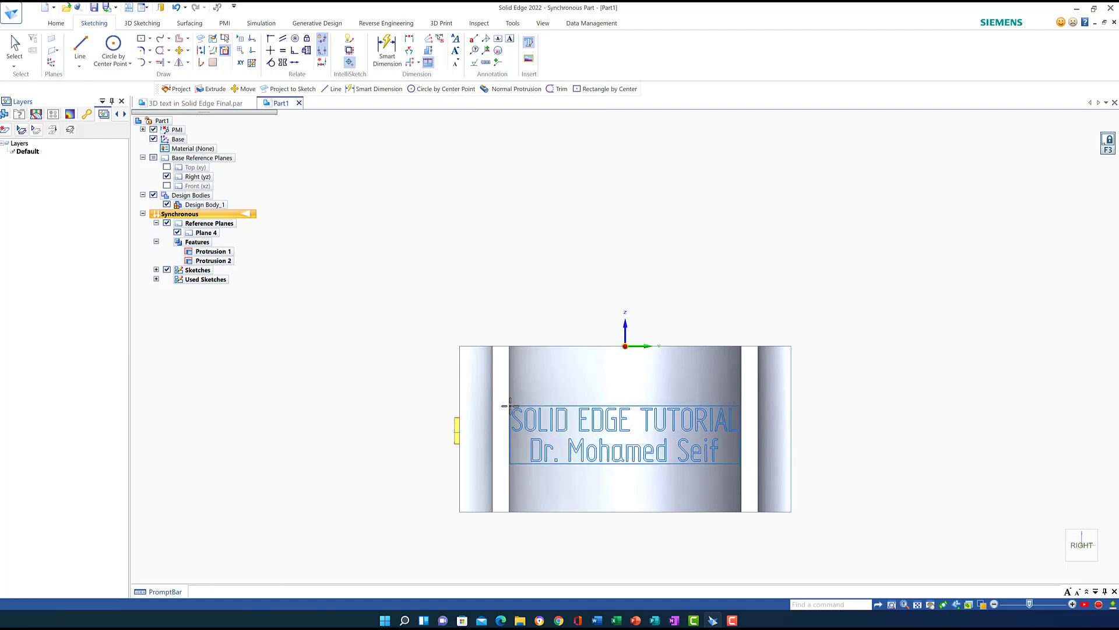
key(Escape)
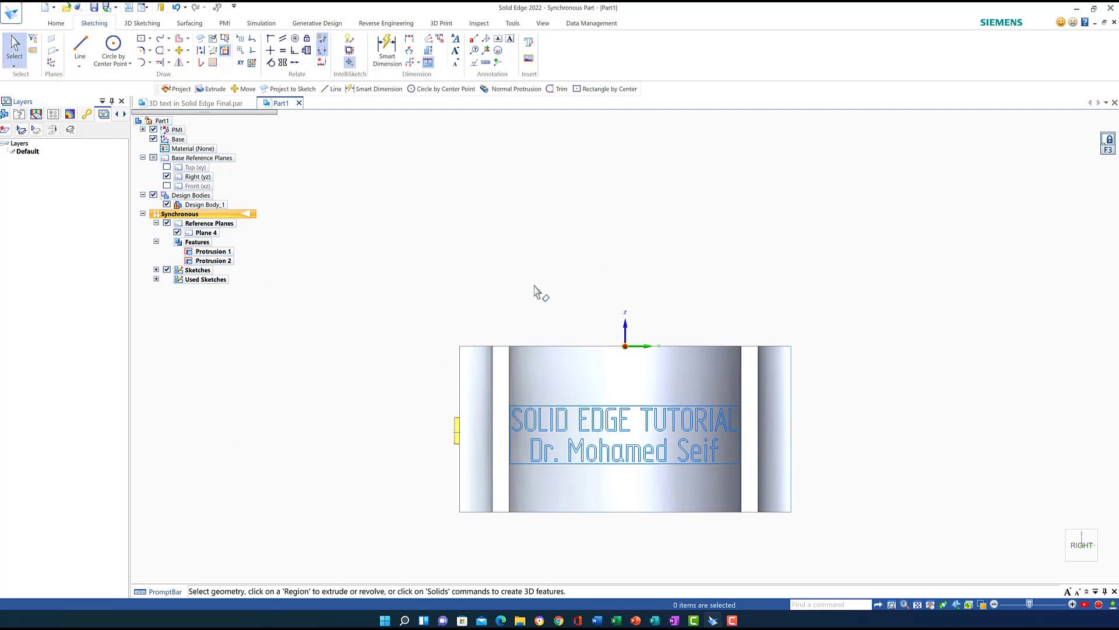
- Start a projected curve, keep the Chain selection mode, and accept the two-line text profile as the curves to project
middle_drag(956, 414, 989, 423)
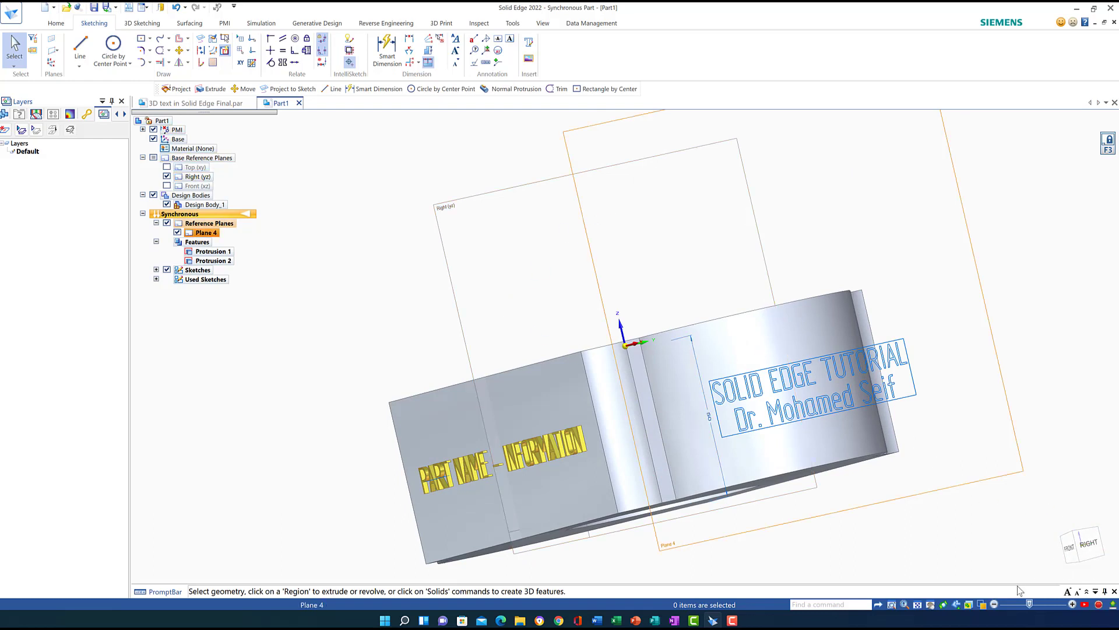
click(892, 604)
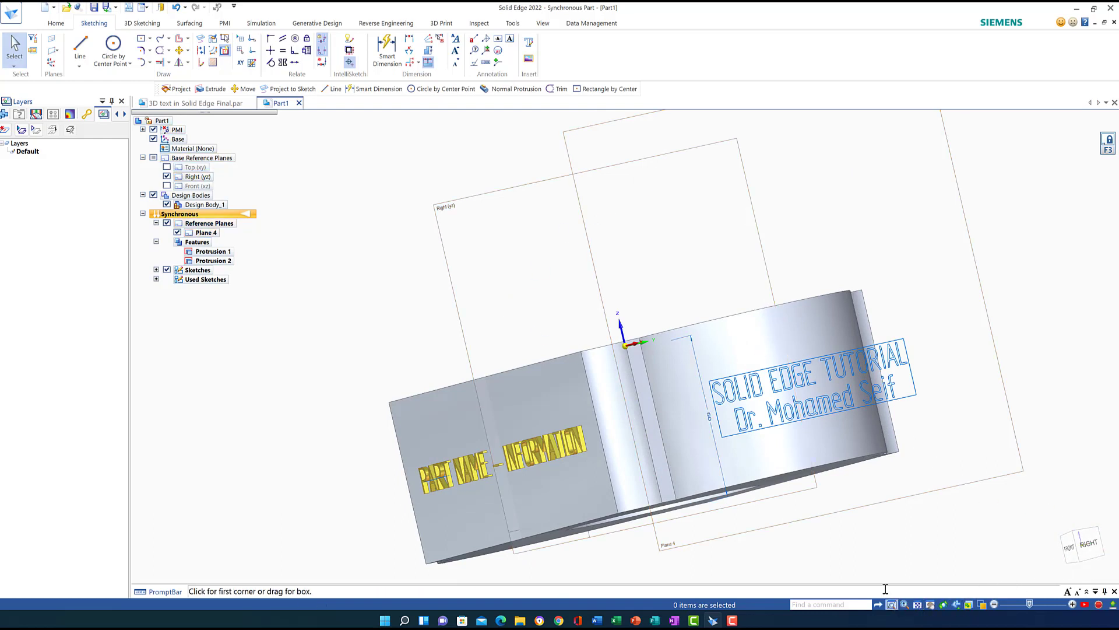
drag(688, 370, 691, 368)
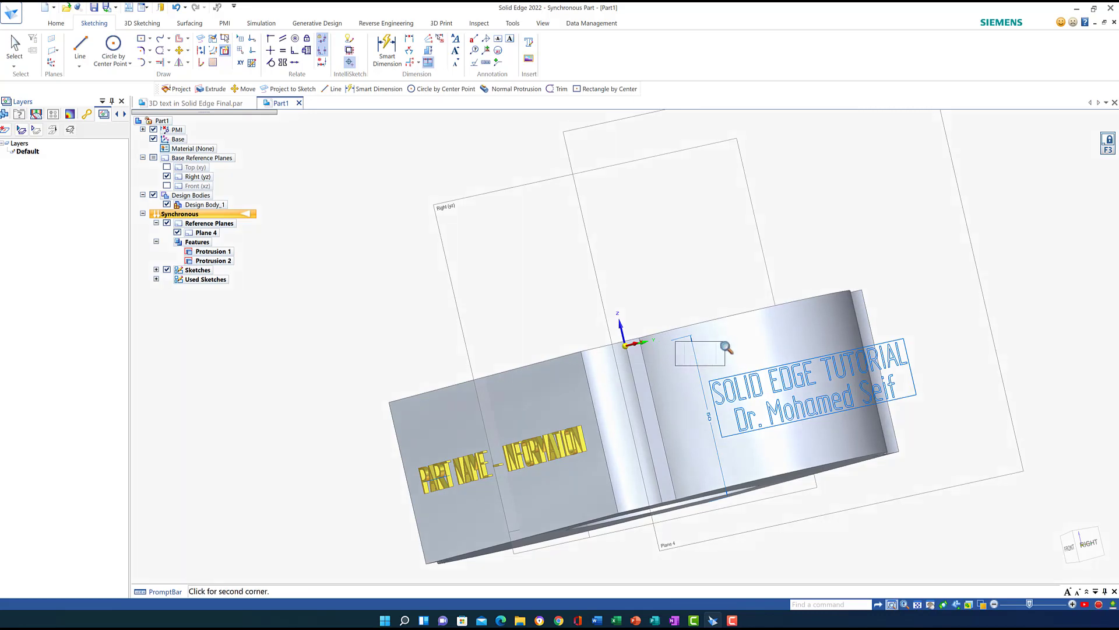
click(917, 319)
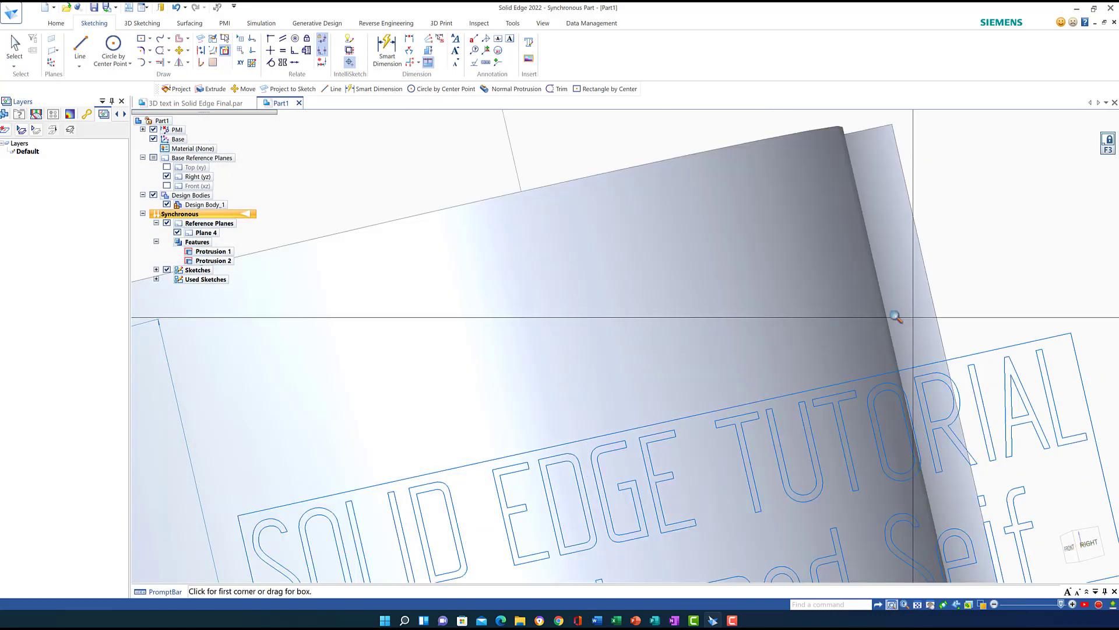
click(930, 604)
drag(756, 531, 742, 317)
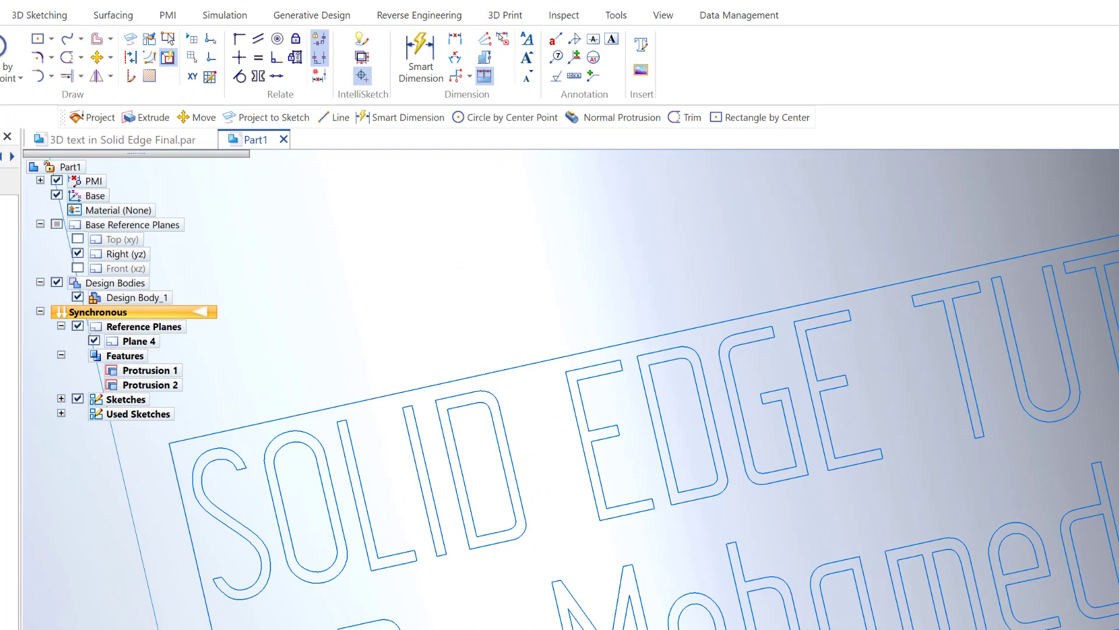
click(105, 16)
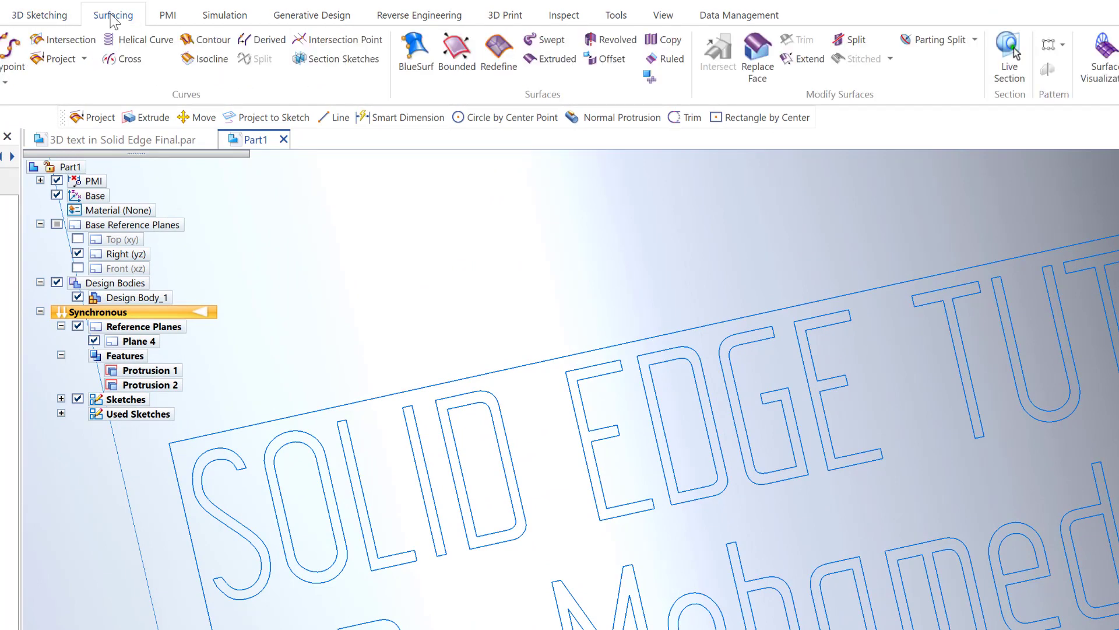
click(56, 60)
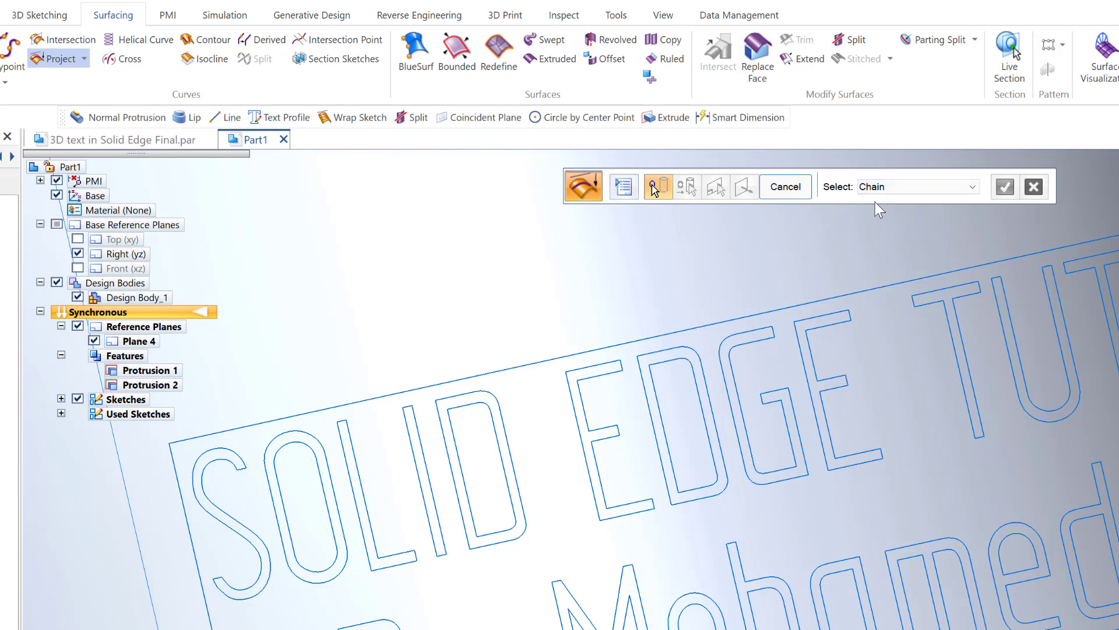
click(973, 187)
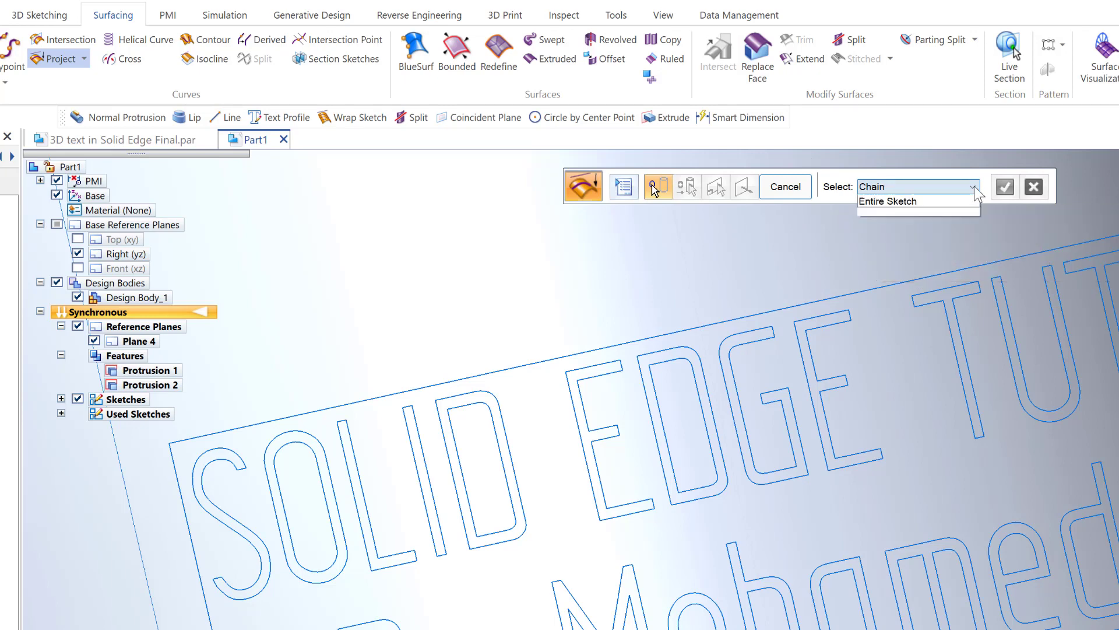
click(870, 214)
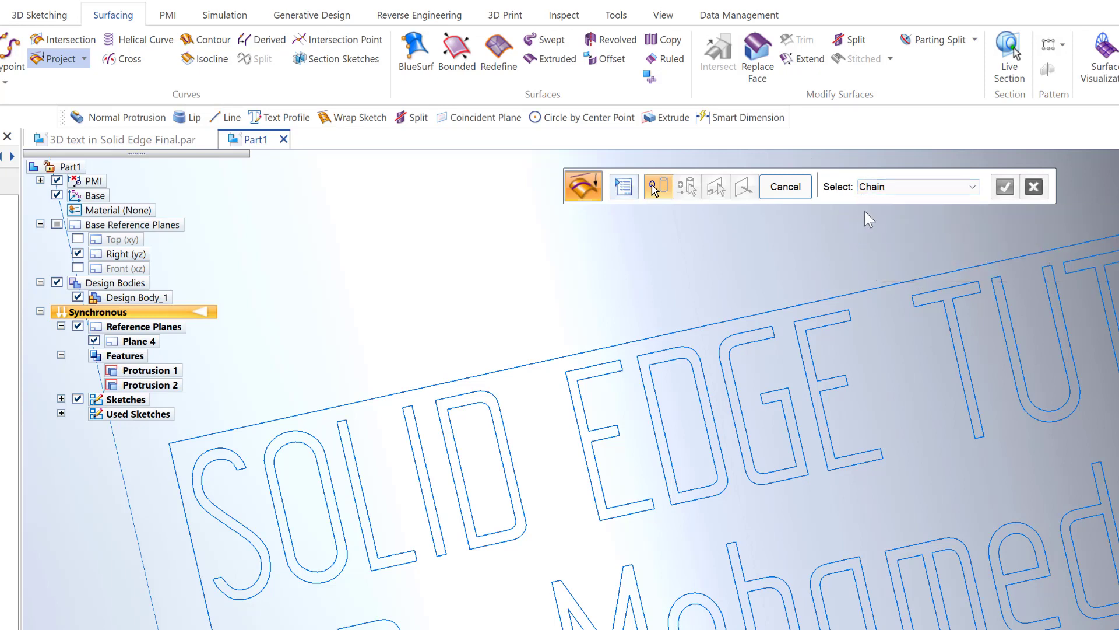
click(249, 547)
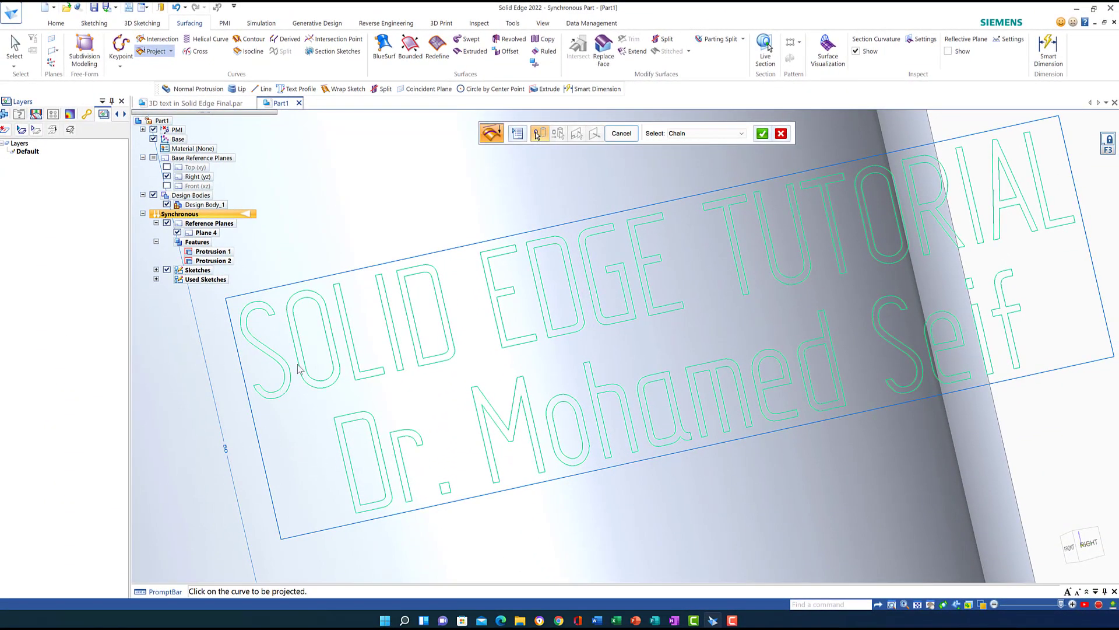
click(761, 135)
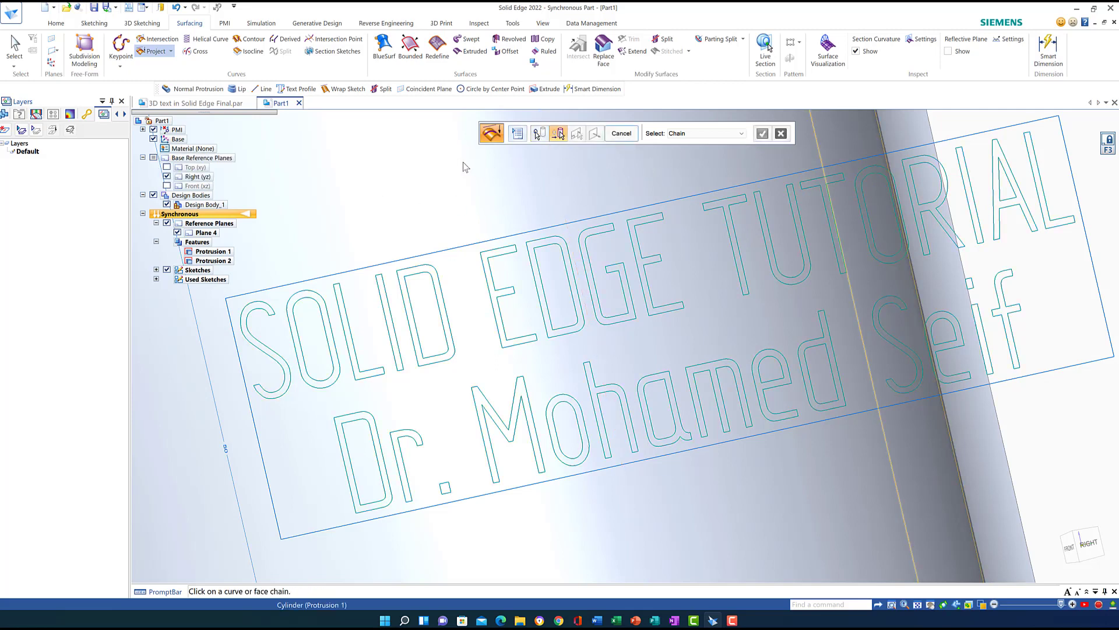
- Choose the cylindrical face of the plate's rounded end as the projection target and accept it
scroll(735, 512, down, 5)
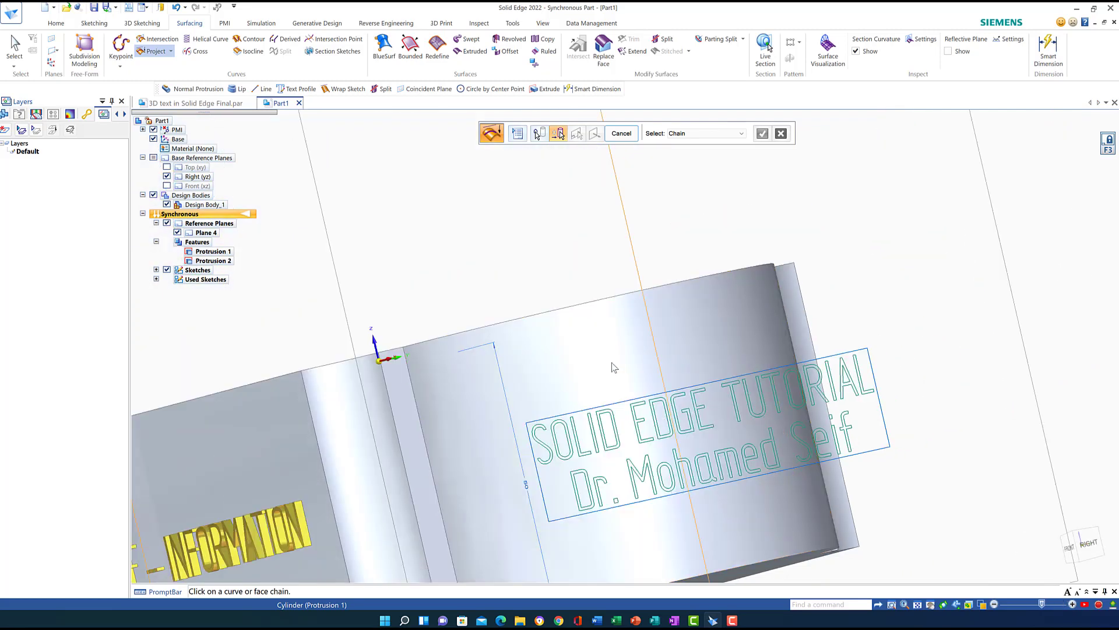
click(583, 328)
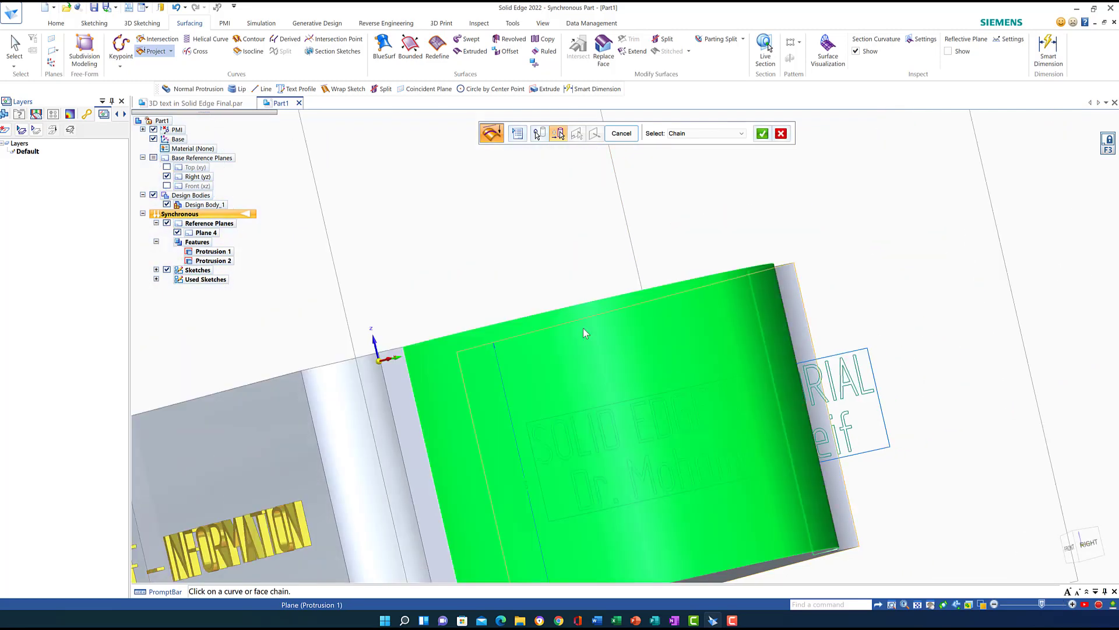
click(763, 134)
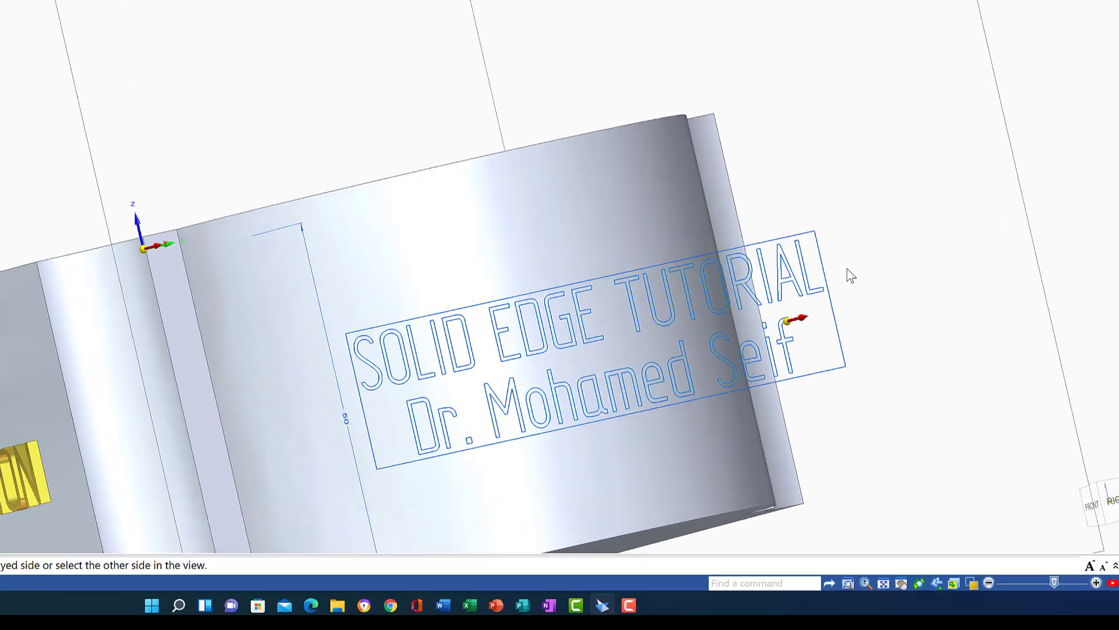
- Direct the text projection from the offset plane toward the plate, finish the projected curve, and fit the whole part in view
middle_drag(892, 384, 923, 358)
middle_drag(838, 55, 833, 72)
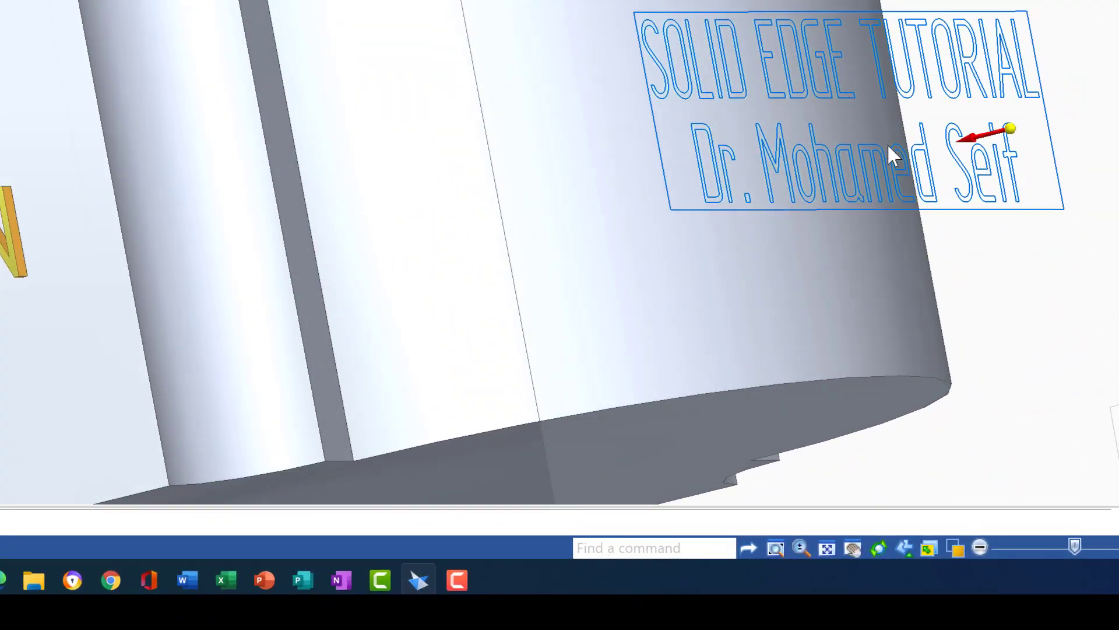
click(966, 143)
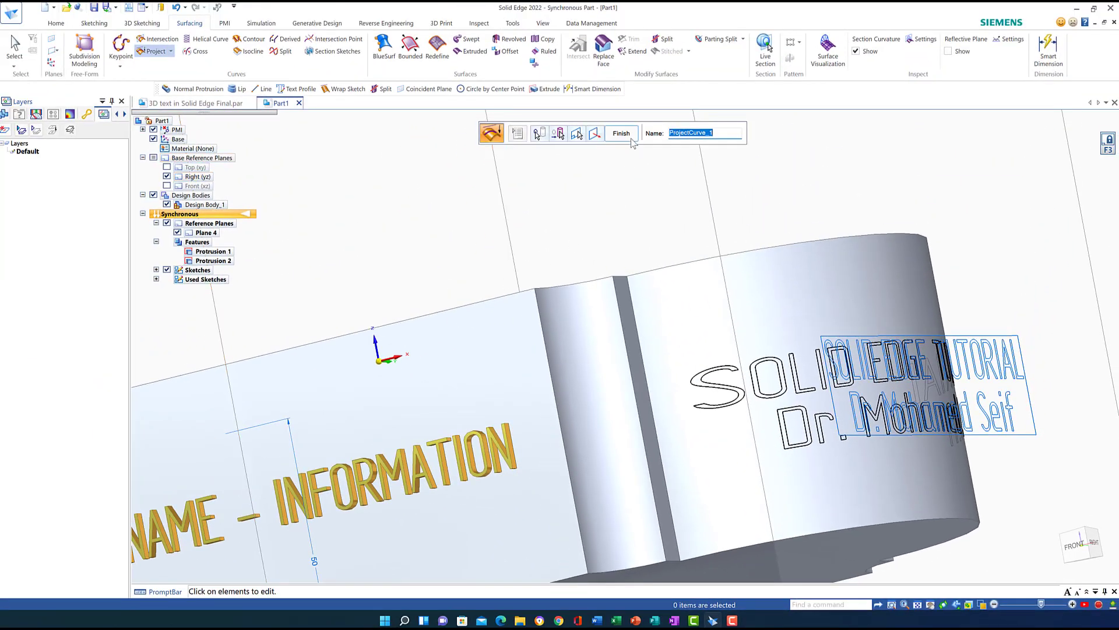
click(628, 136)
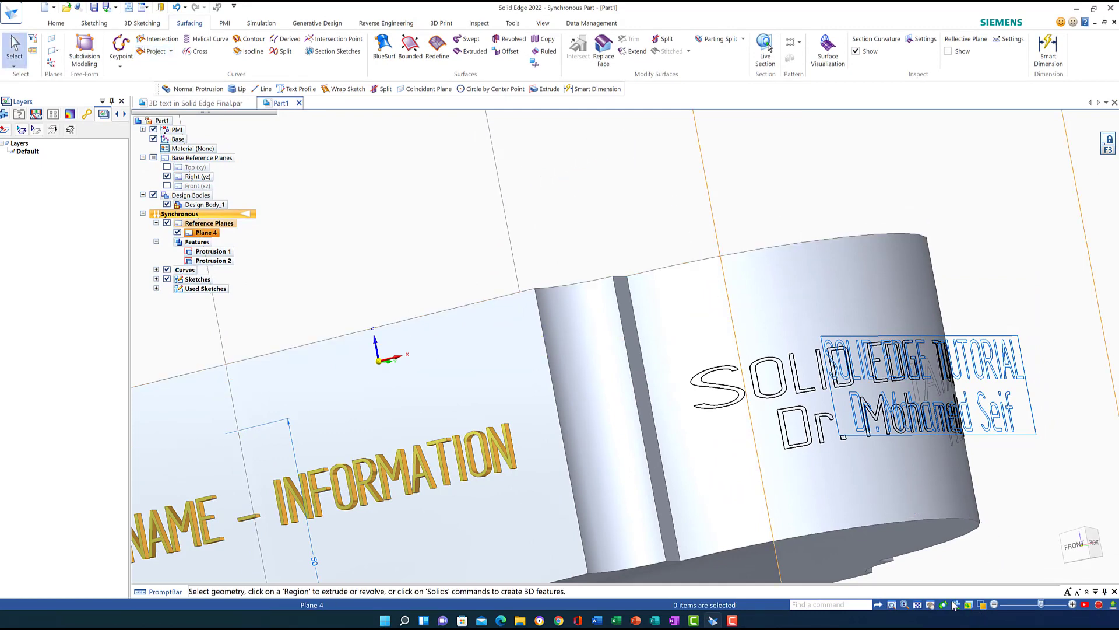
click(918, 604)
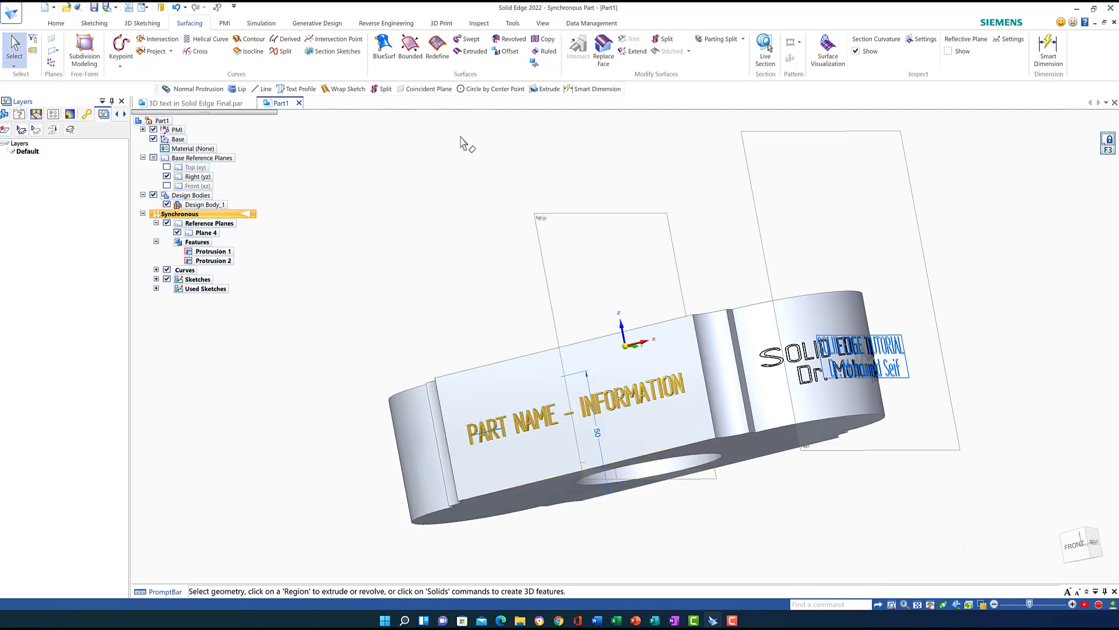
click(55, 23)
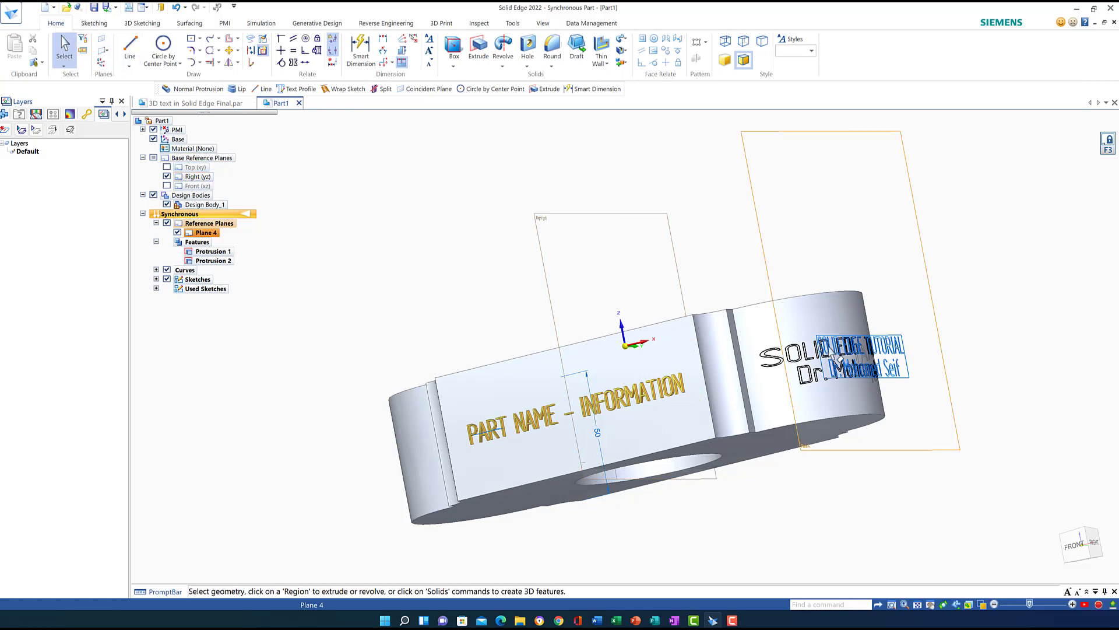
- Remove the original flat two-line text profile from the offset plane, keeping the curves projected on the rounded end
click(833, 382)
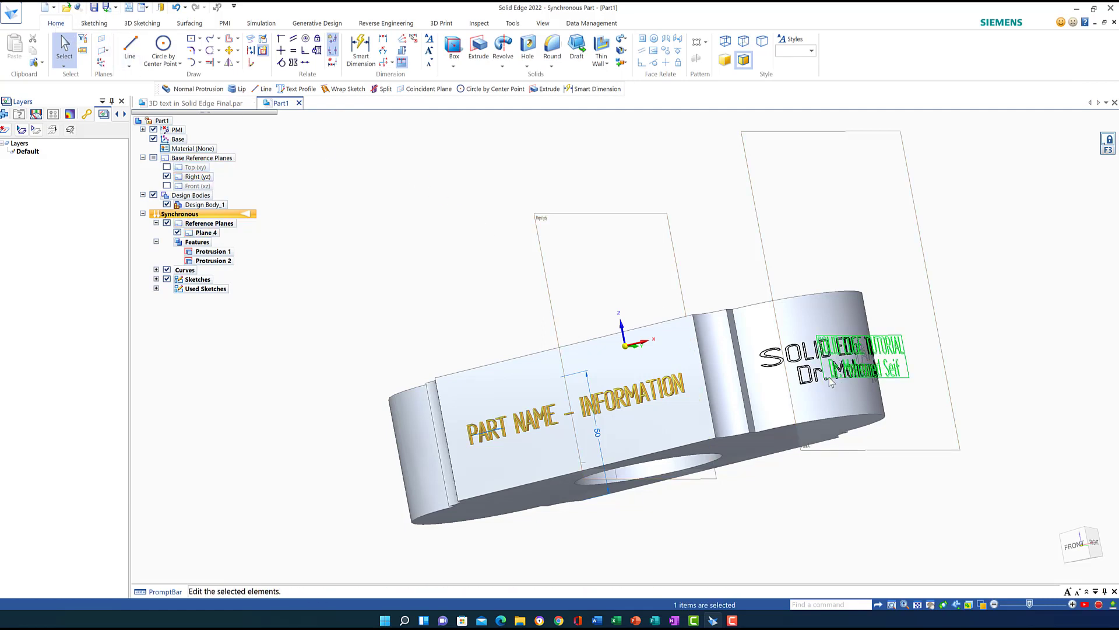
key(Escape)
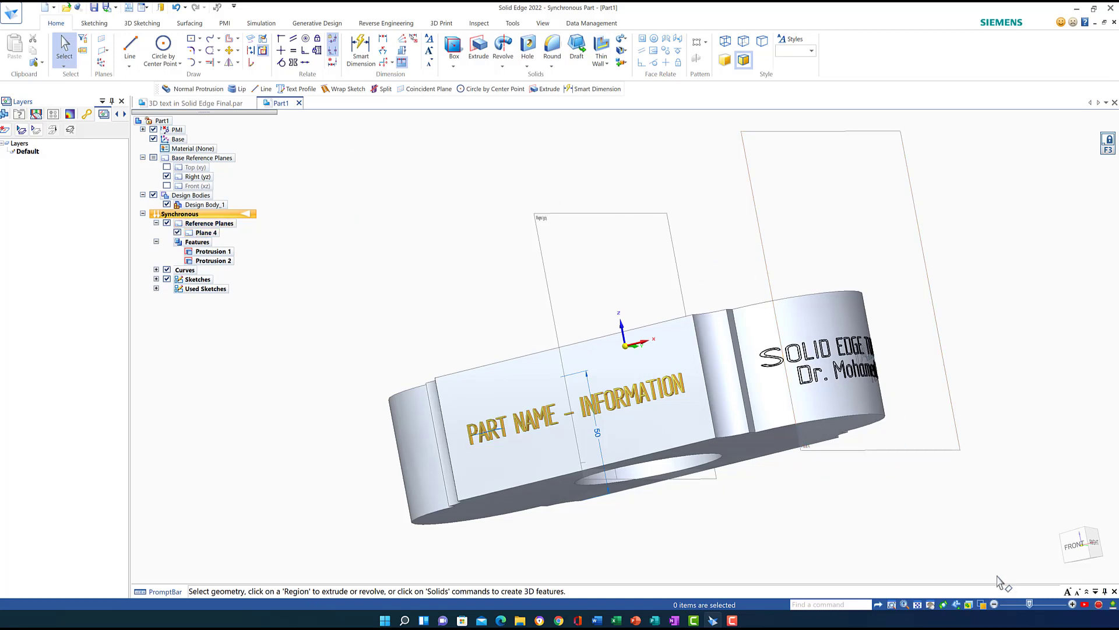
- Start a Normal protrusion in Chain selection mode and select the projected letter outlines of the word SOLID
click(892, 606)
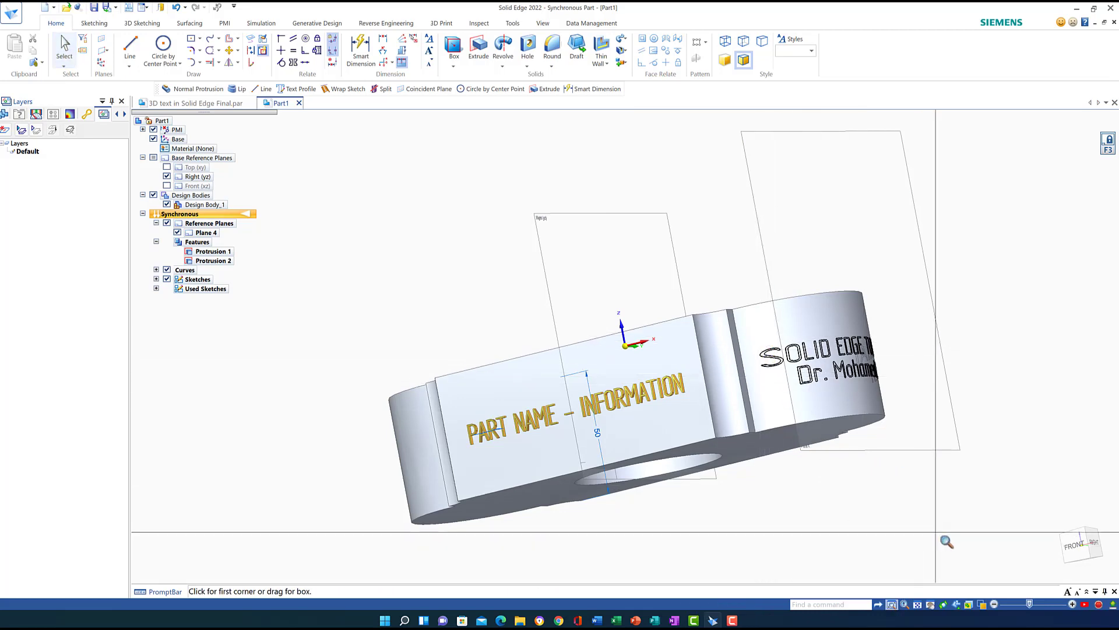
middle_drag(707, 510, 639, 508)
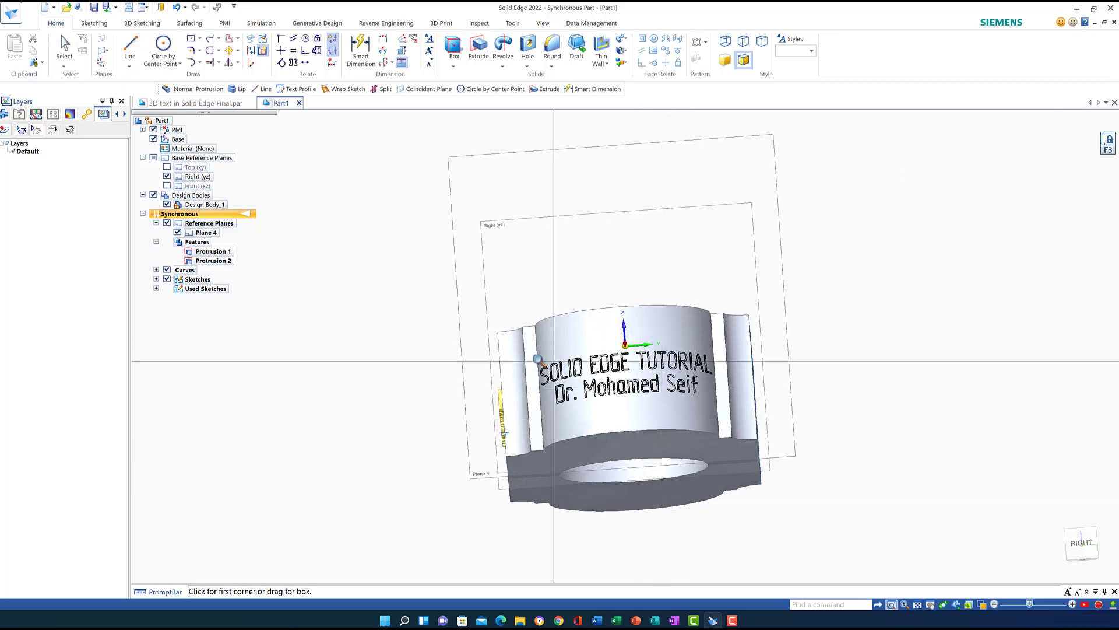
drag(529, 334, 728, 422)
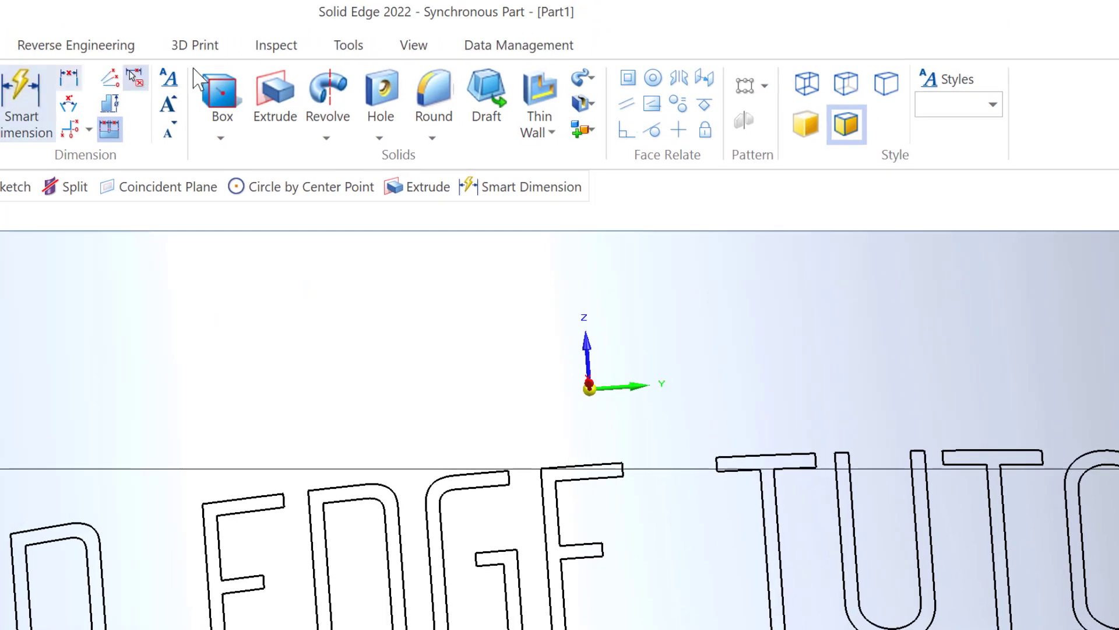
click(592, 79)
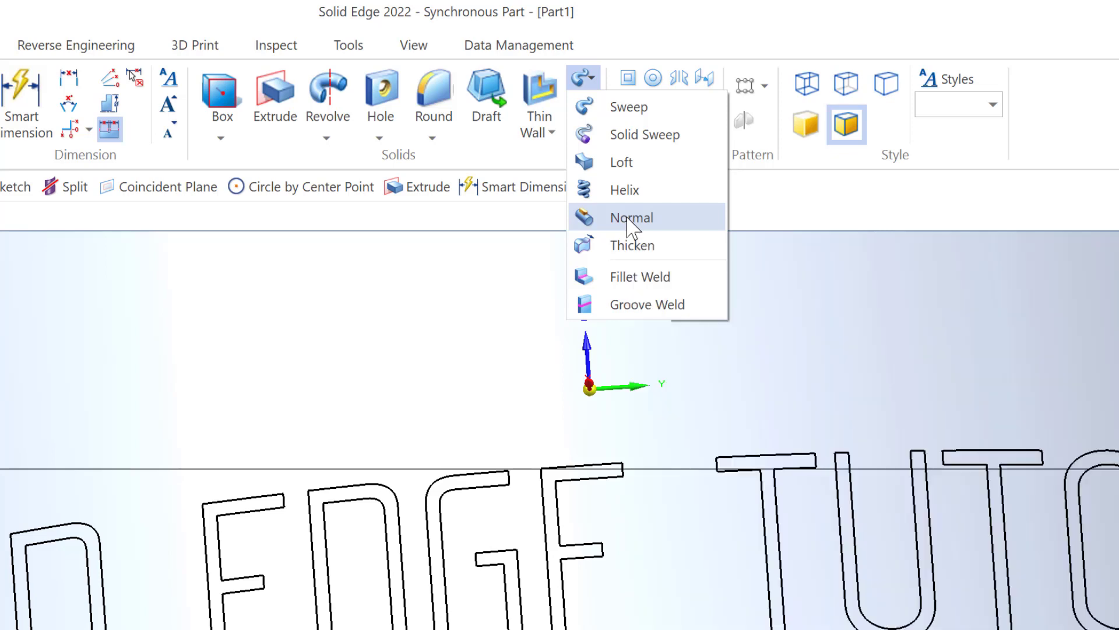
click(630, 220)
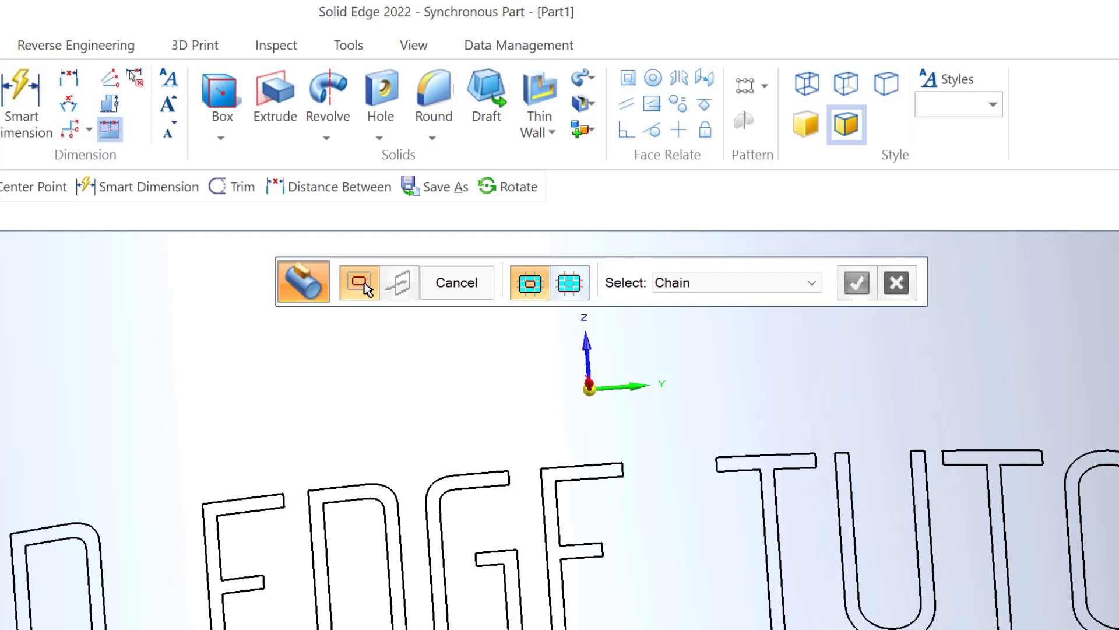
click(206, 382)
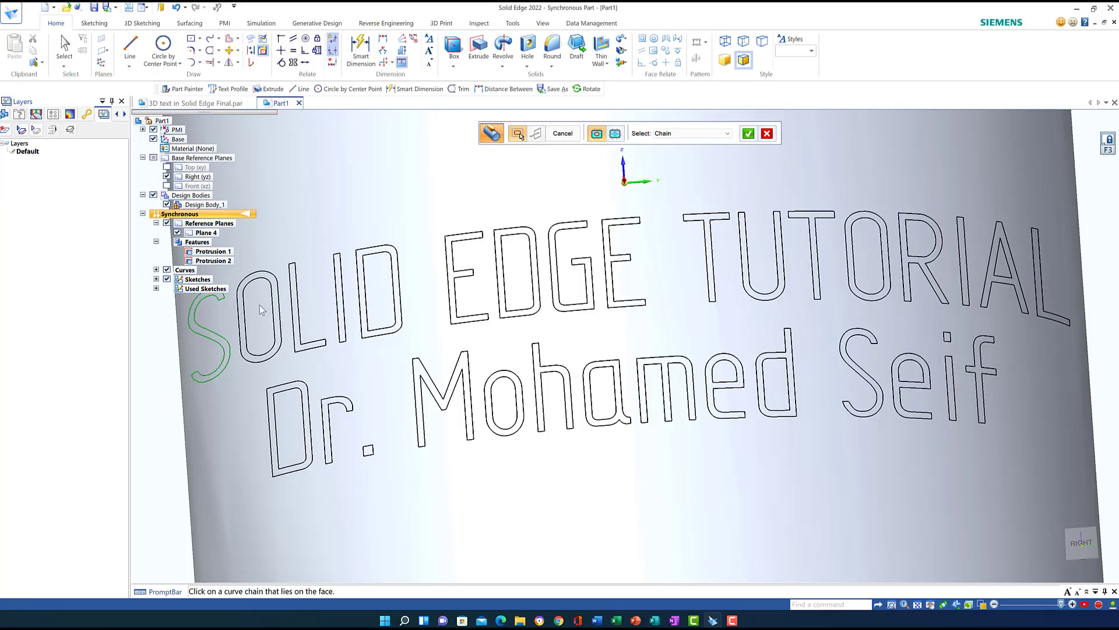
click(298, 351)
click(347, 342)
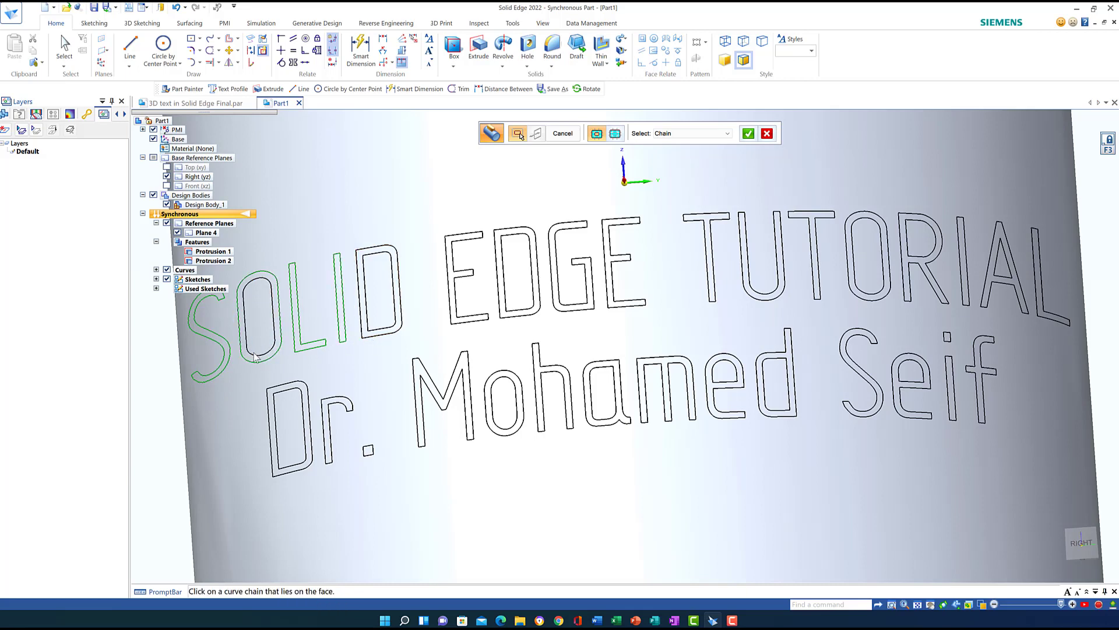
click(374, 340)
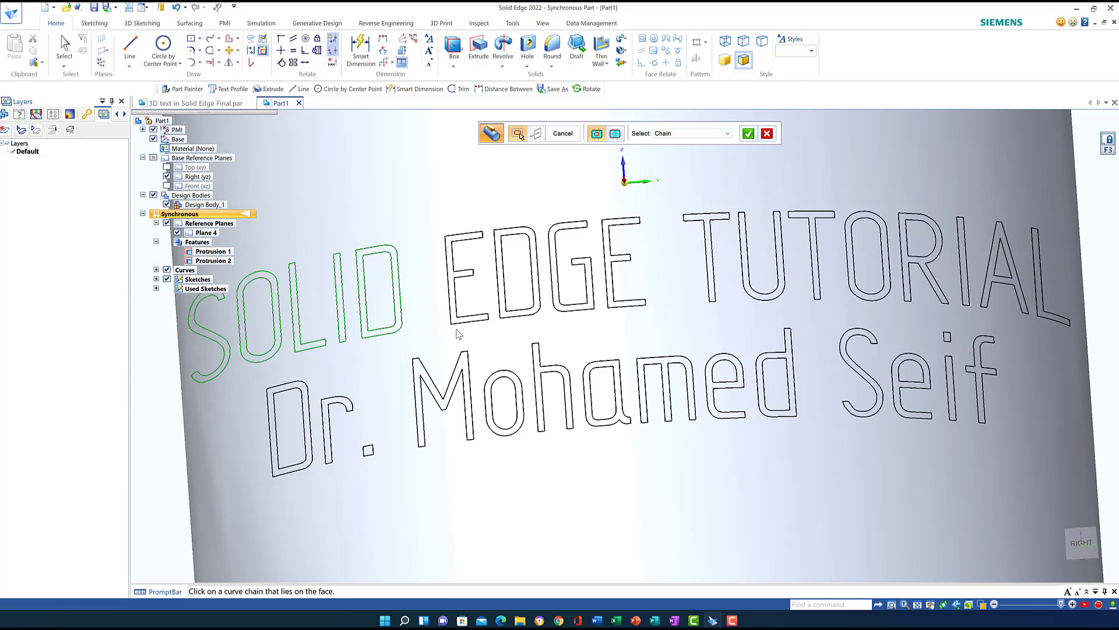
- Add the projected letter outlines of the words EDGE TUTORIAL to the Normal protrusion's selection
click(503, 315)
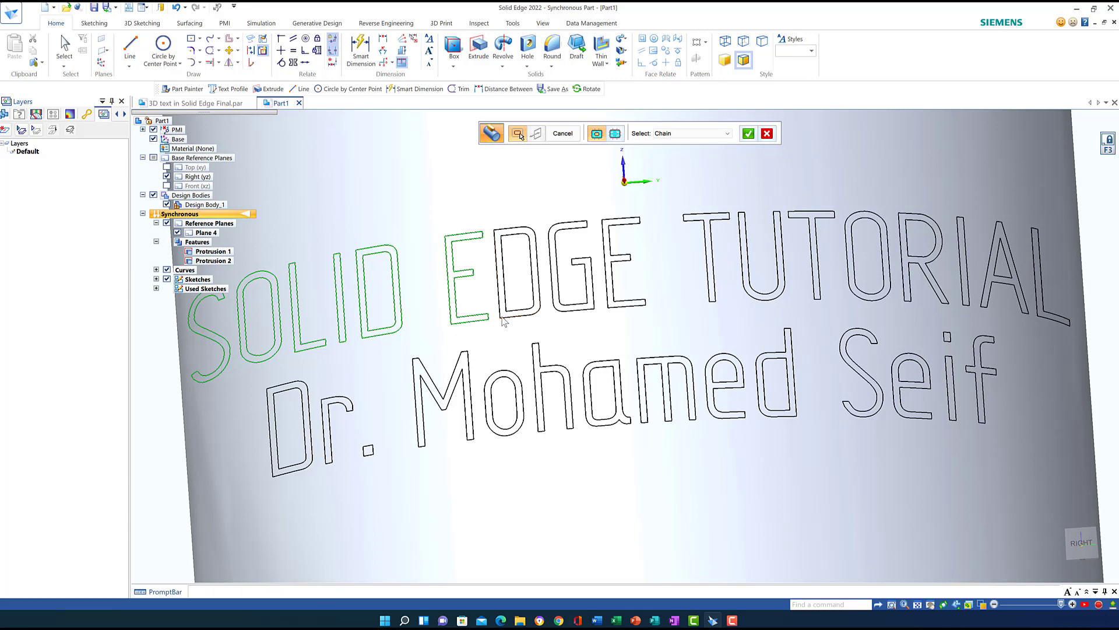
click(563, 314)
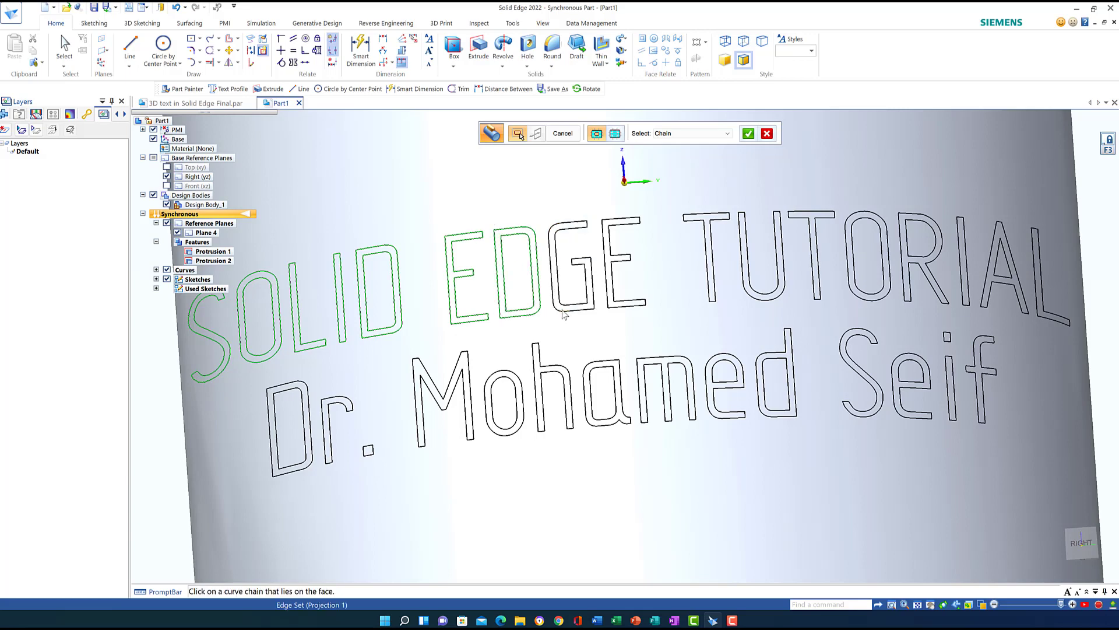
click(712, 301)
click(763, 299)
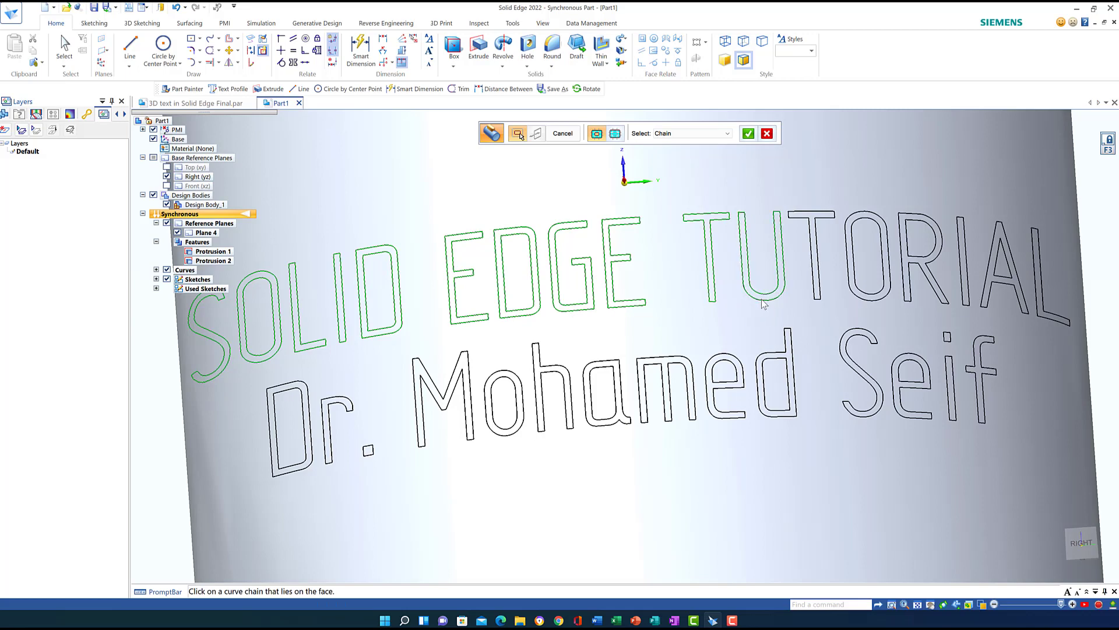
click(821, 300)
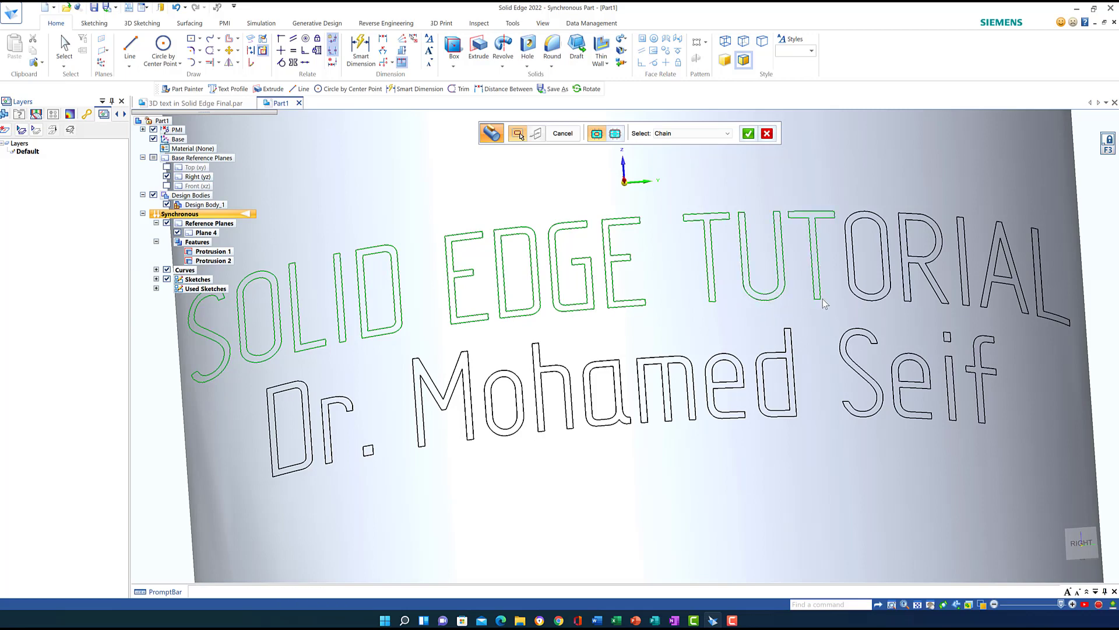
click(867, 300)
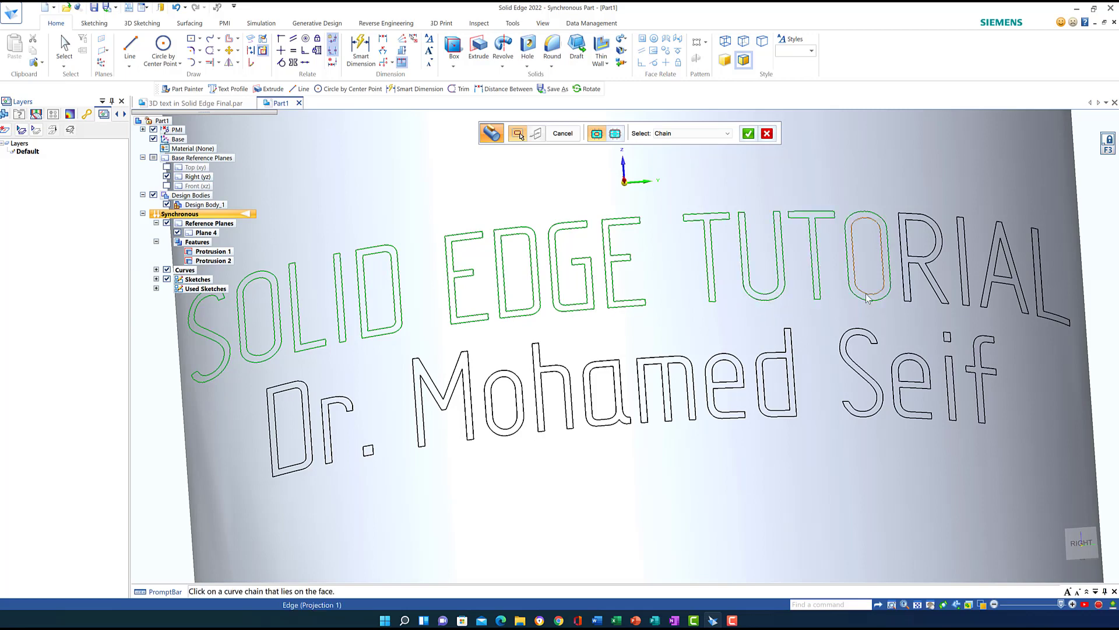
click(905, 299)
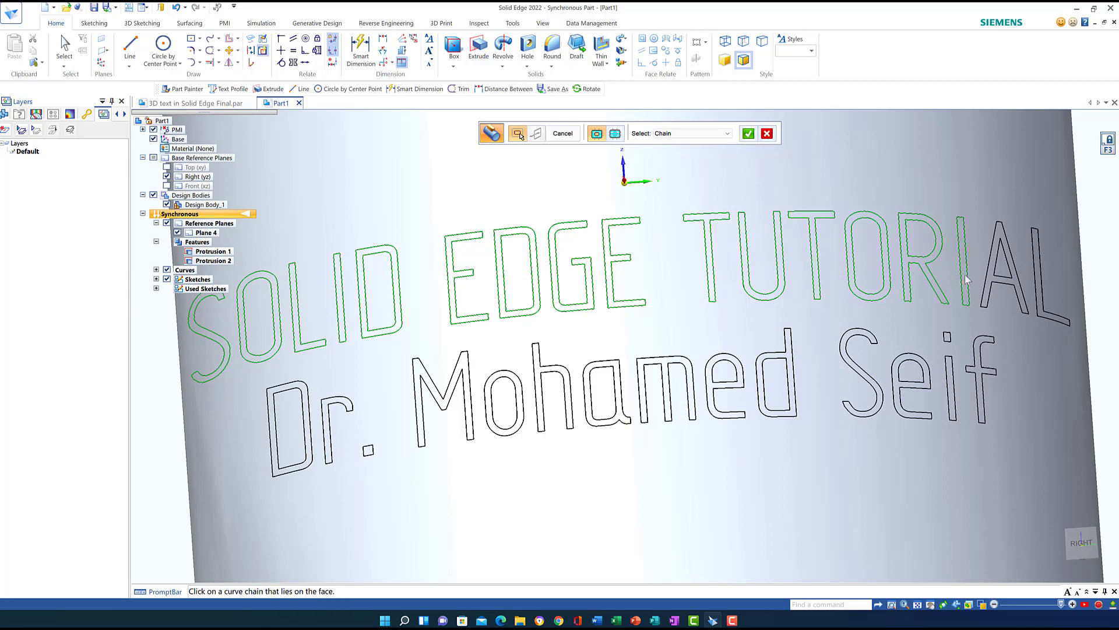
click(996, 275)
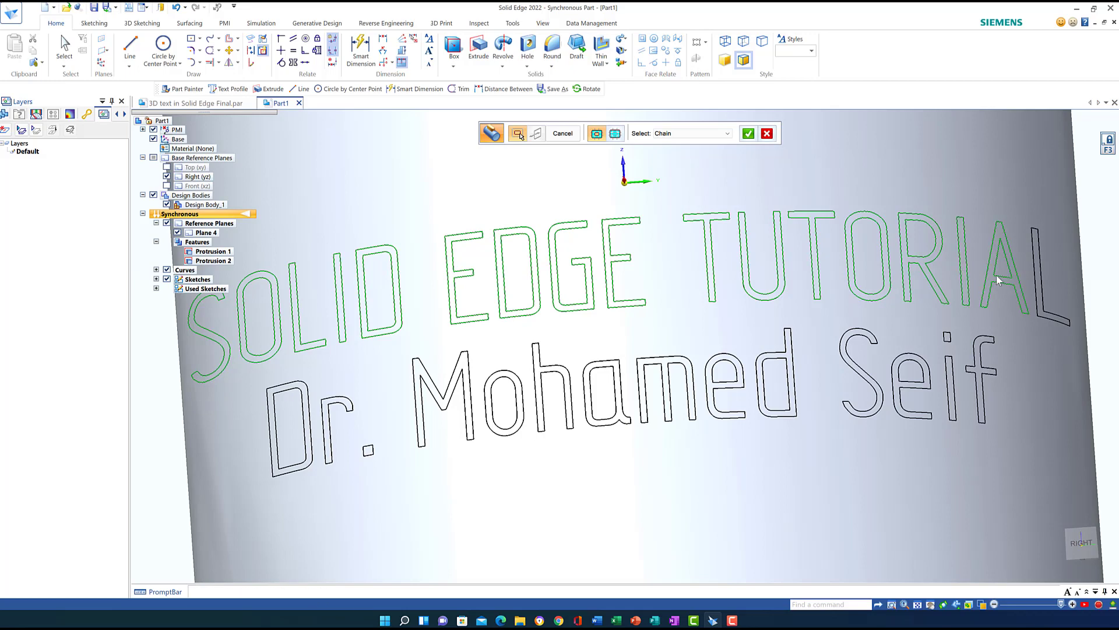
click(1036, 316)
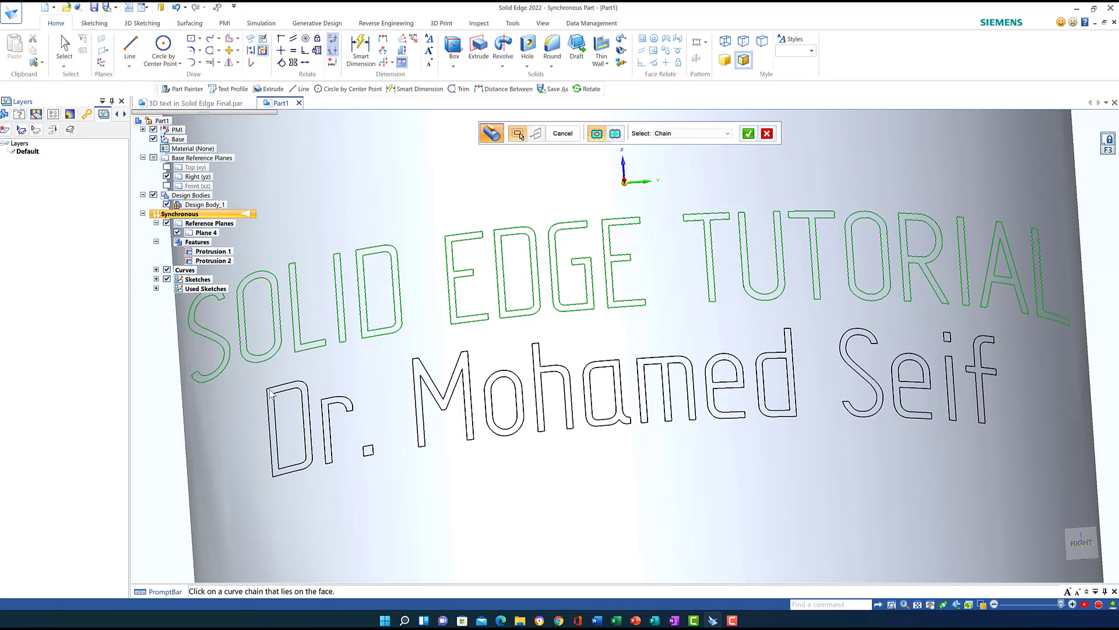
- Add the letter outlines of the title and first name in the second text line, including inner loops, to the selection
click(296, 415)
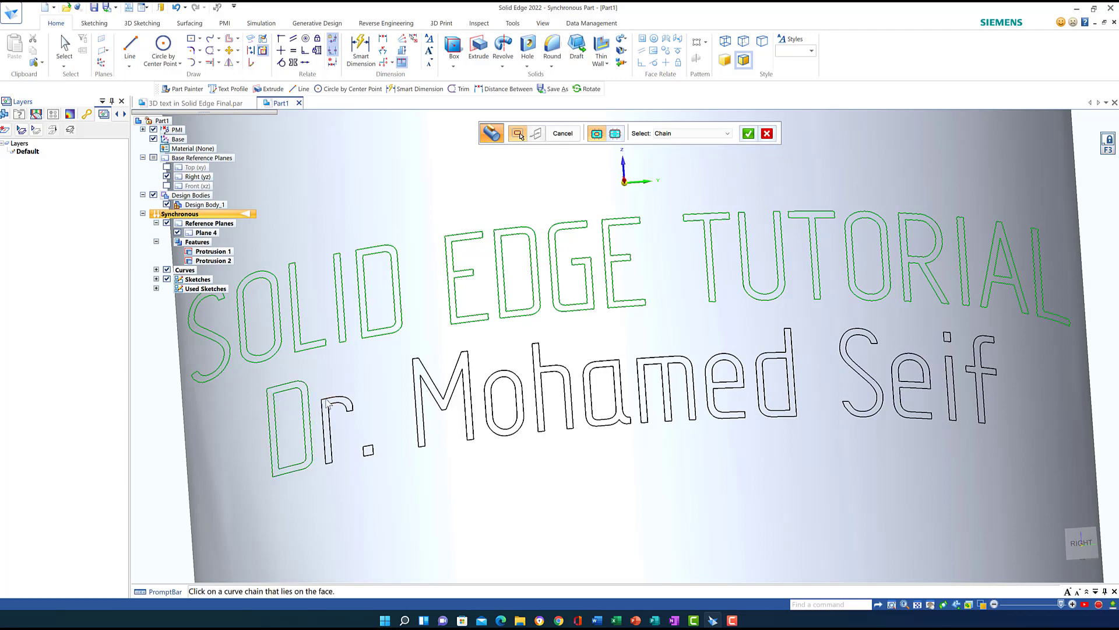
click(372, 456)
click(436, 452)
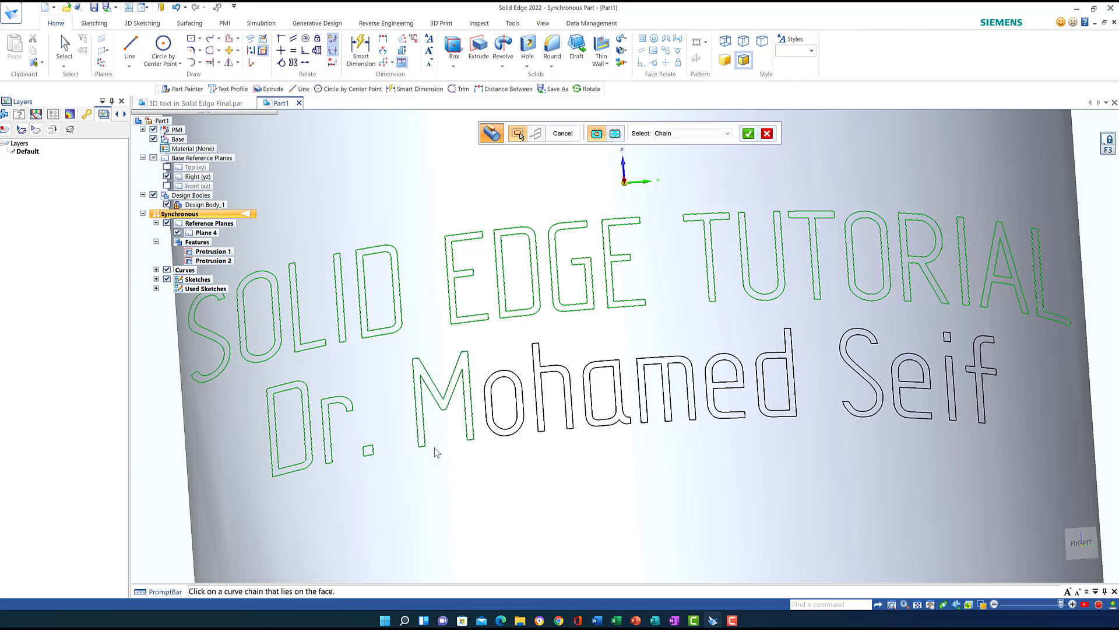
click(503, 429)
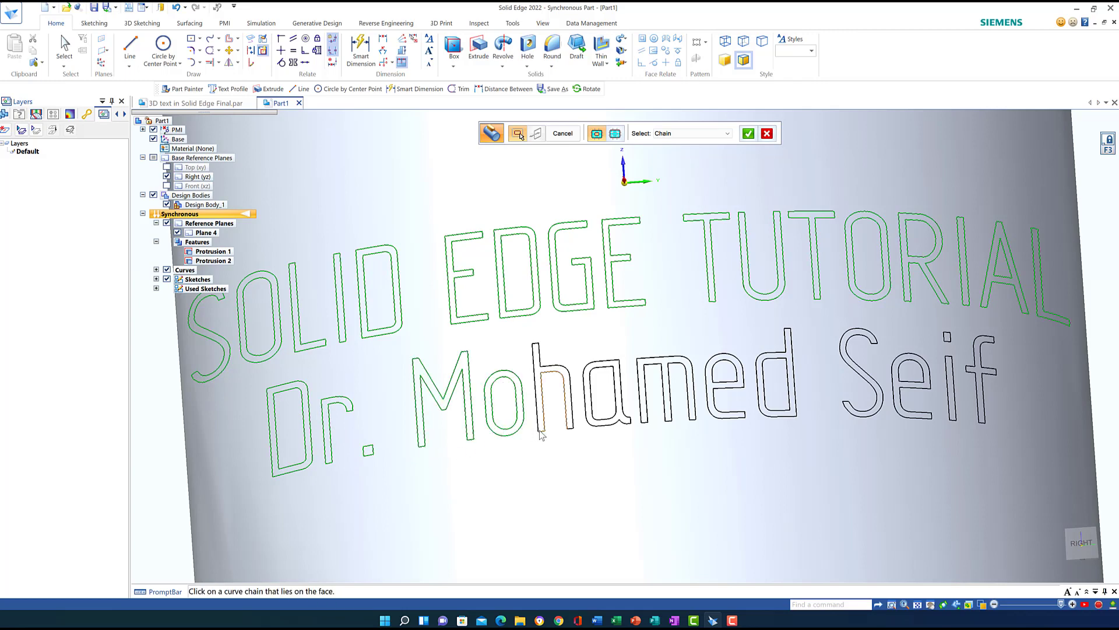
click(574, 431)
click(600, 424)
click(604, 423)
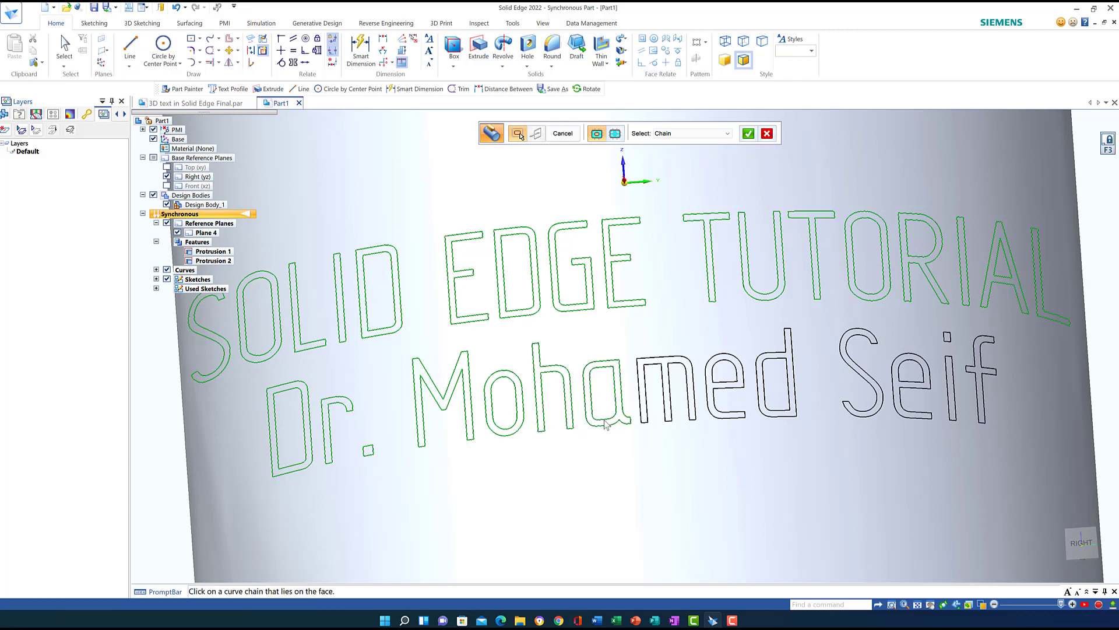
click(647, 426)
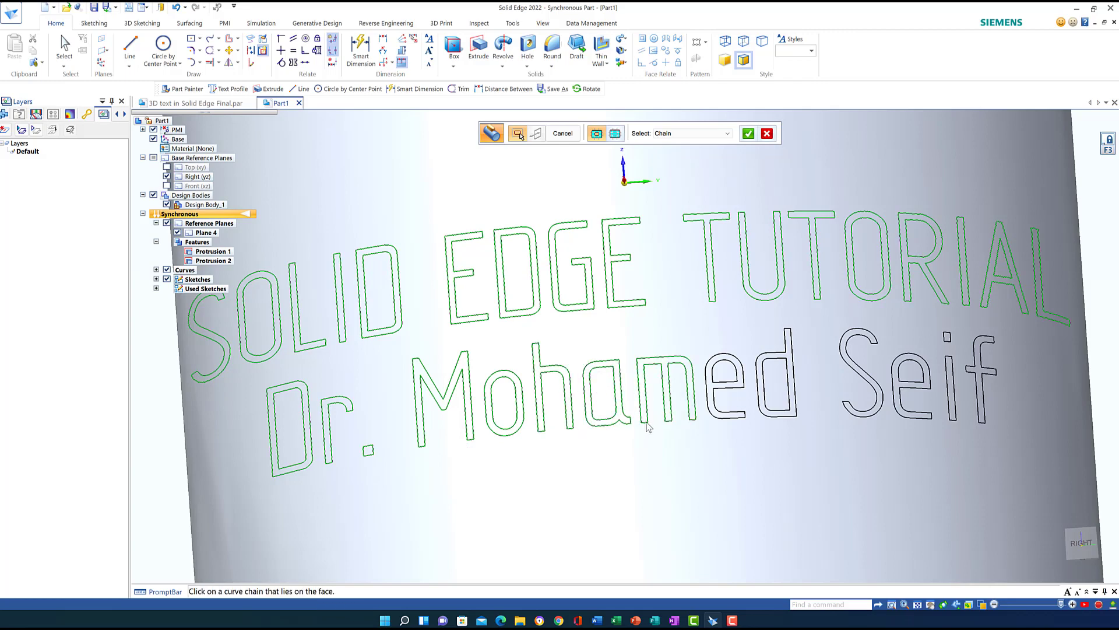
click(727, 417)
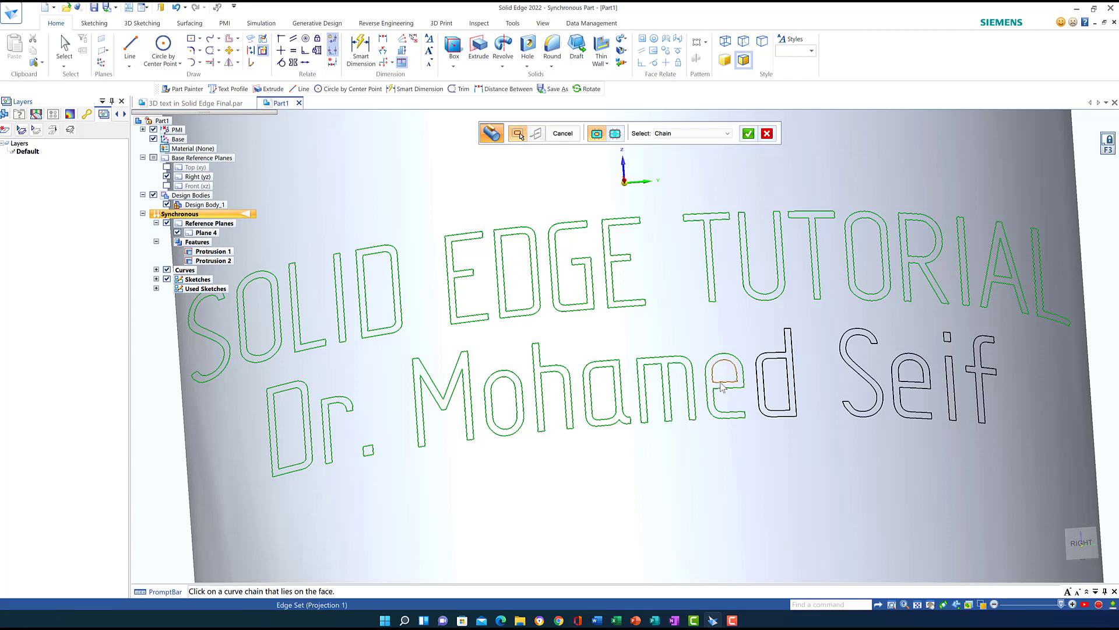
click(722, 388)
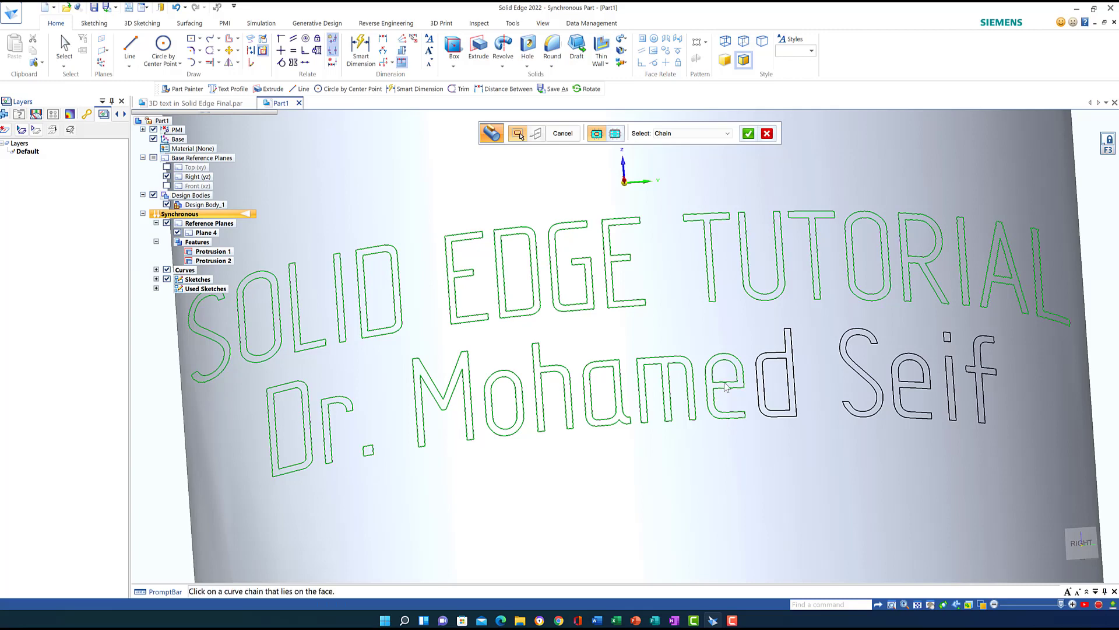
click(763, 415)
click(768, 413)
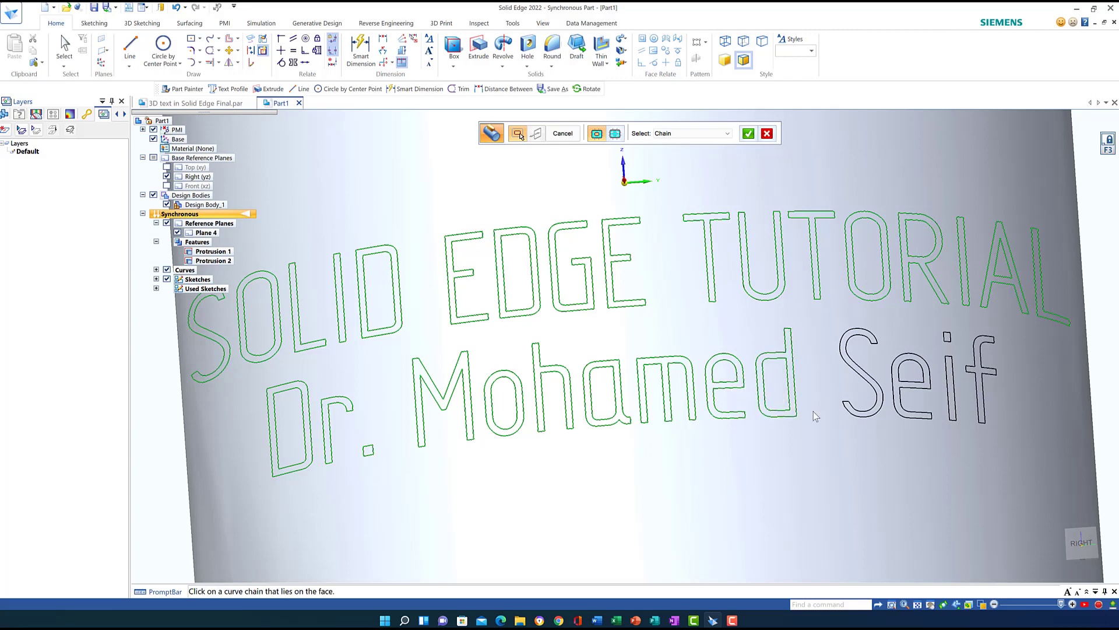
- Add the letter outlines of the last name in the second text line to the selection
click(862, 416)
click(900, 416)
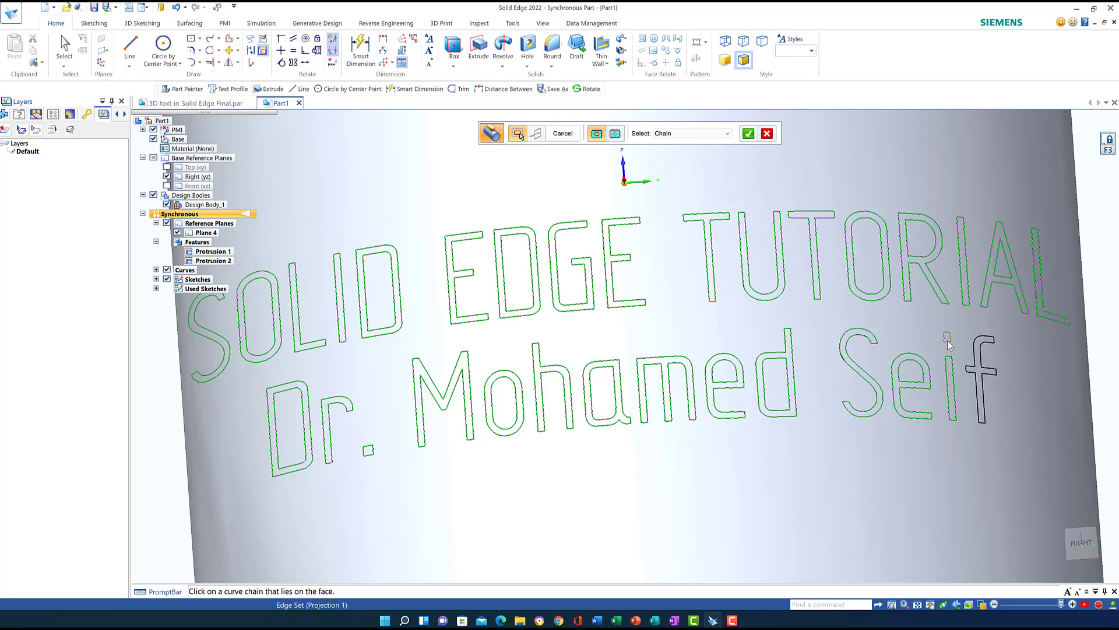
click(968, 377)
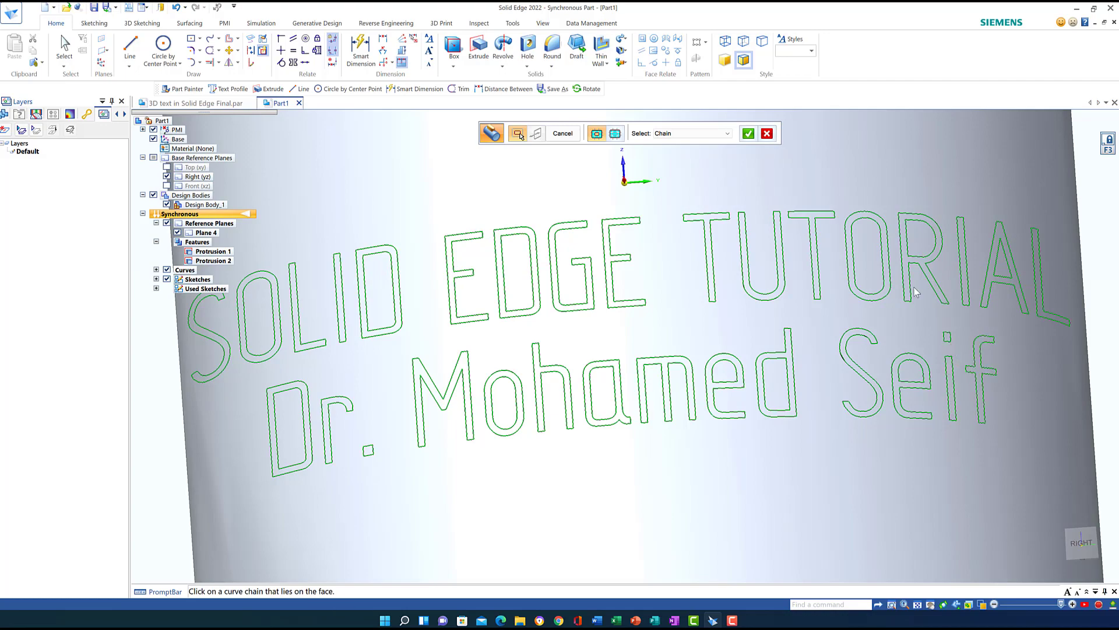
- Accept the selected chains, set the protrusion side to fill the letter outlines, and finish the raised text on the rounded end
click(749, 134)
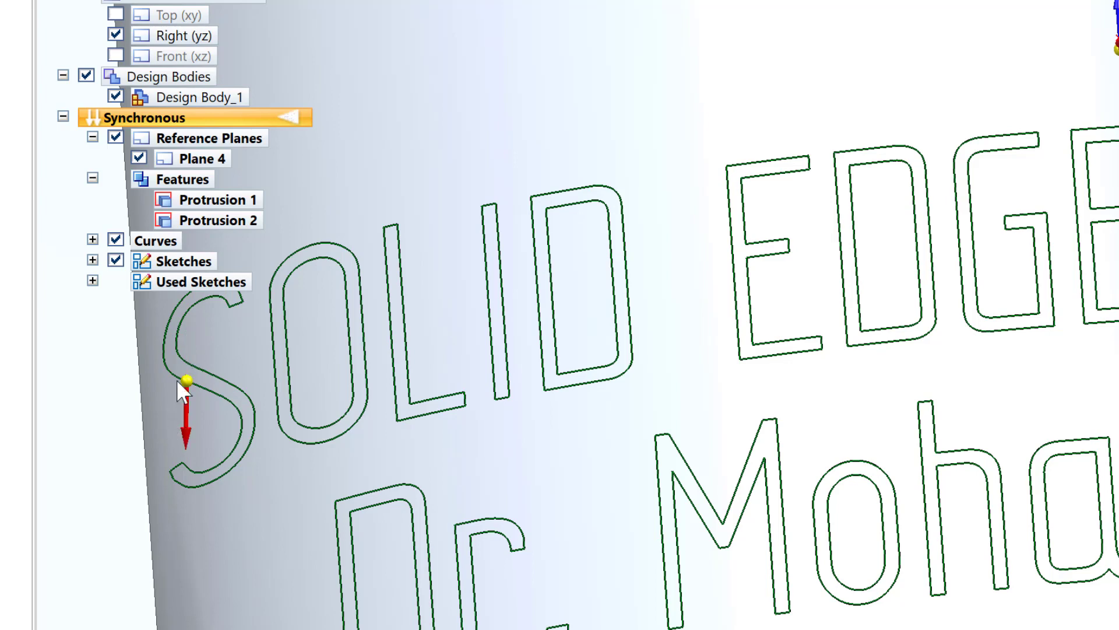
click(188, 328)
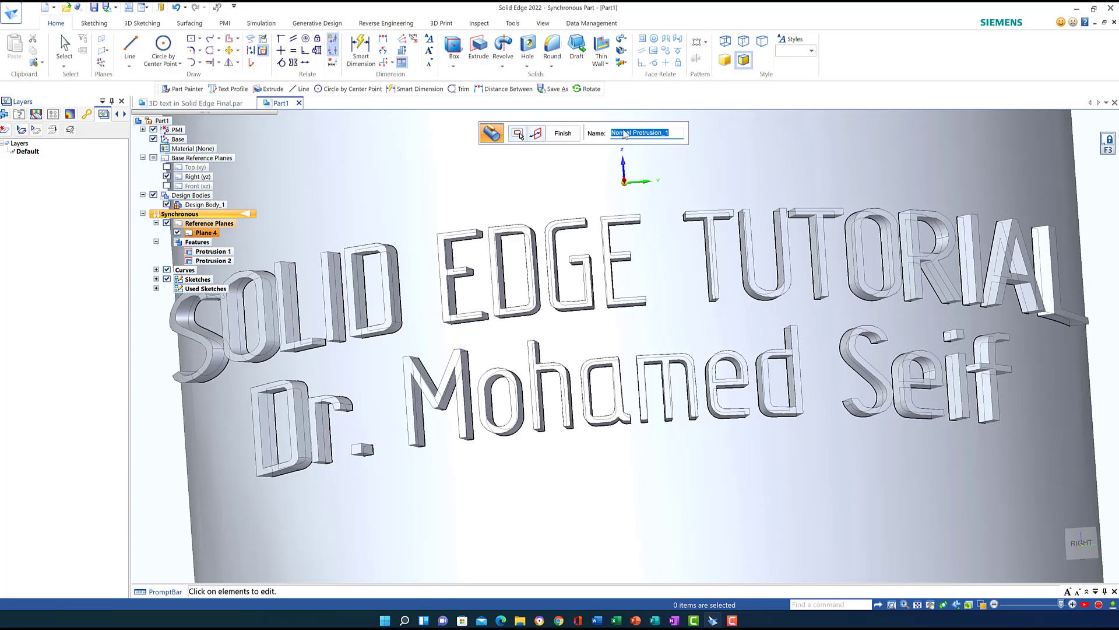
click(562, 134)
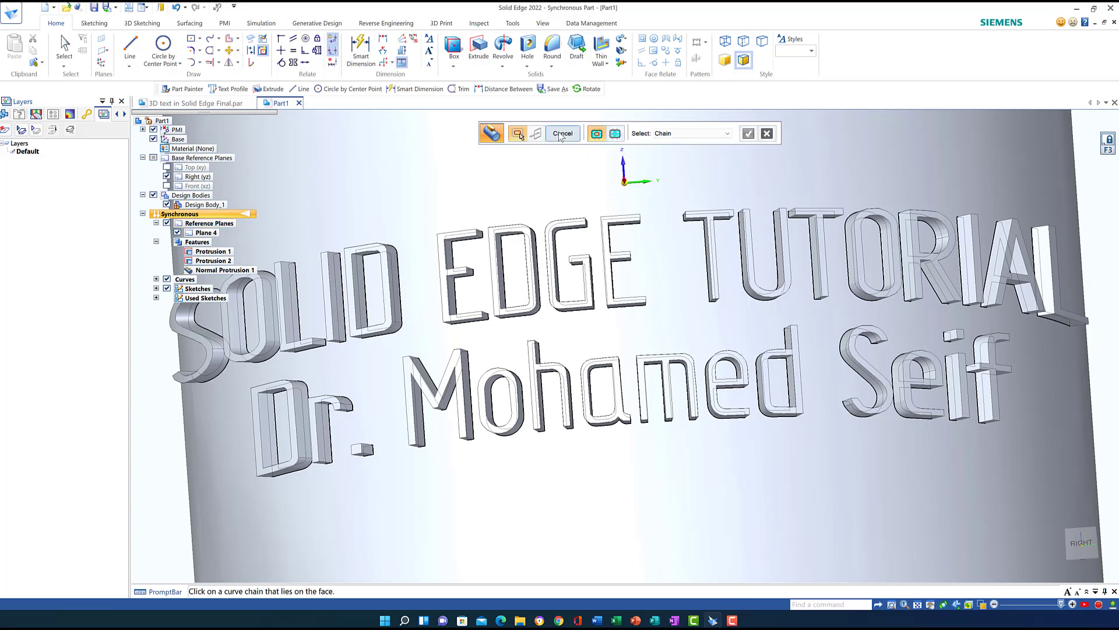
click(561, 134)
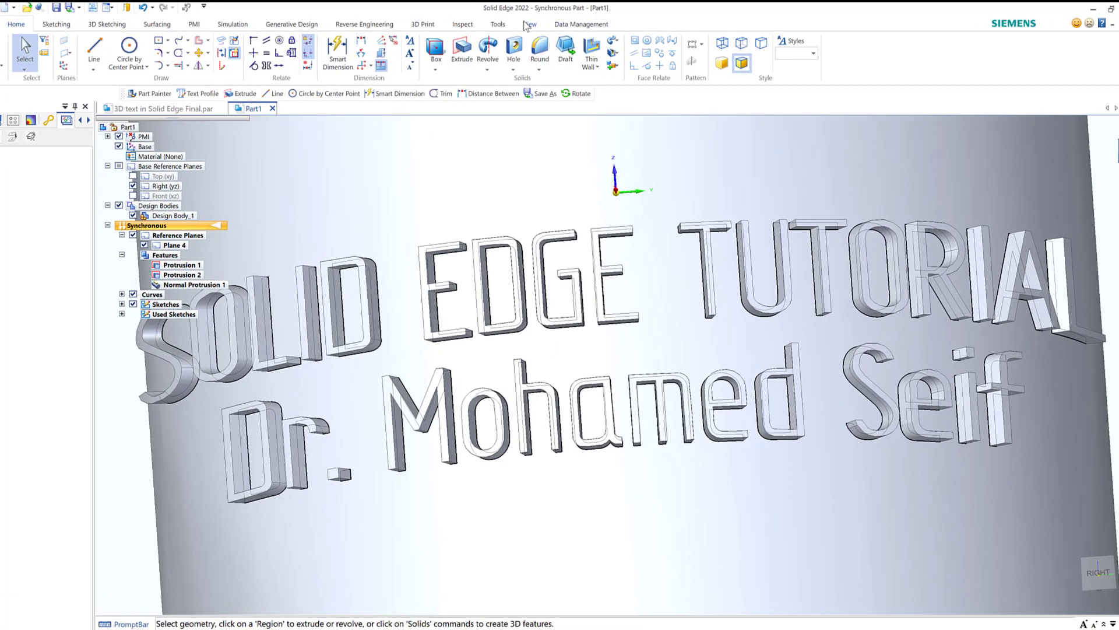
- Paint the raised two-line text feature on the rounded end with the Gold style using Part Painter in Feature selection
click(545, 24)
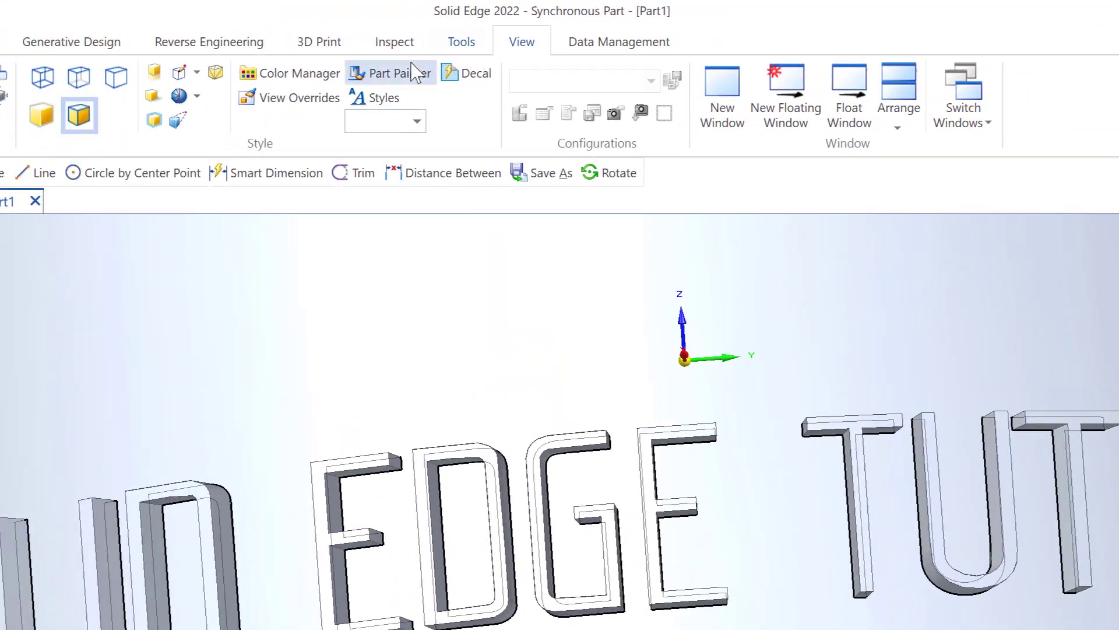
click(248, 63)
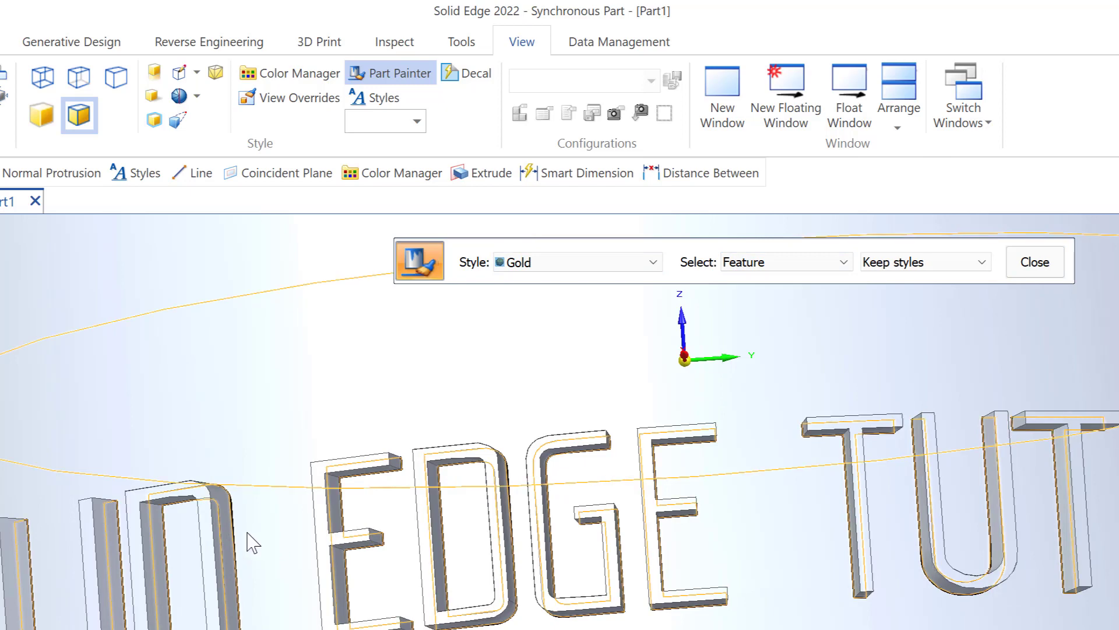
click(213, 504)
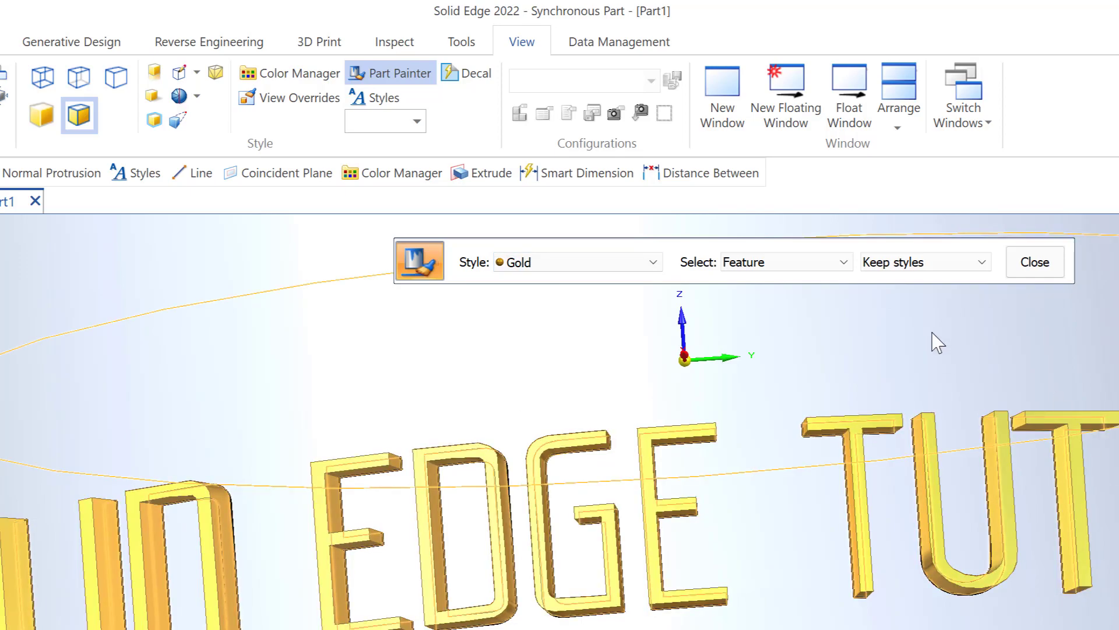
- Finish Part Painter and view the whole part from an oblique angle
click(1022, 262)
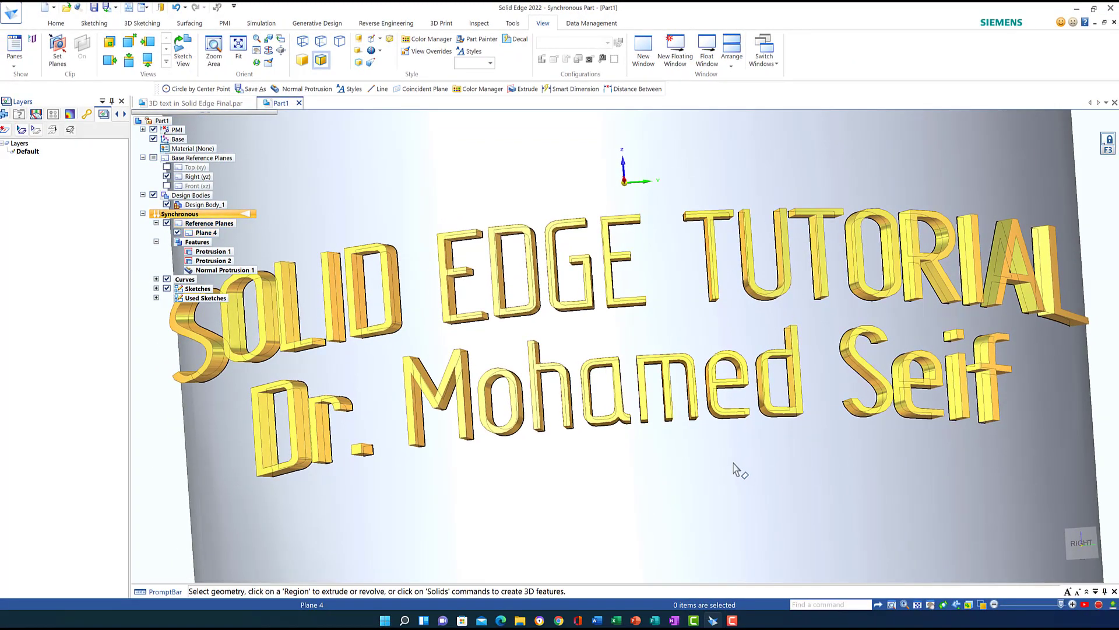
scroll(738, 467, down, 3)
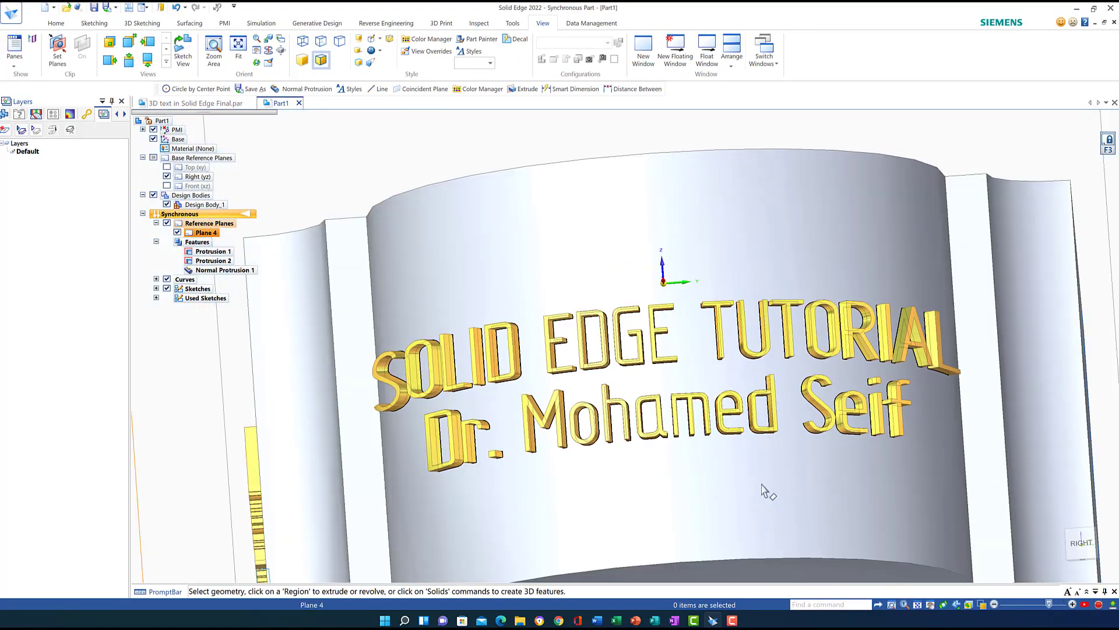
click(918, 605)
middle_drag(590, 288, 655, 322)
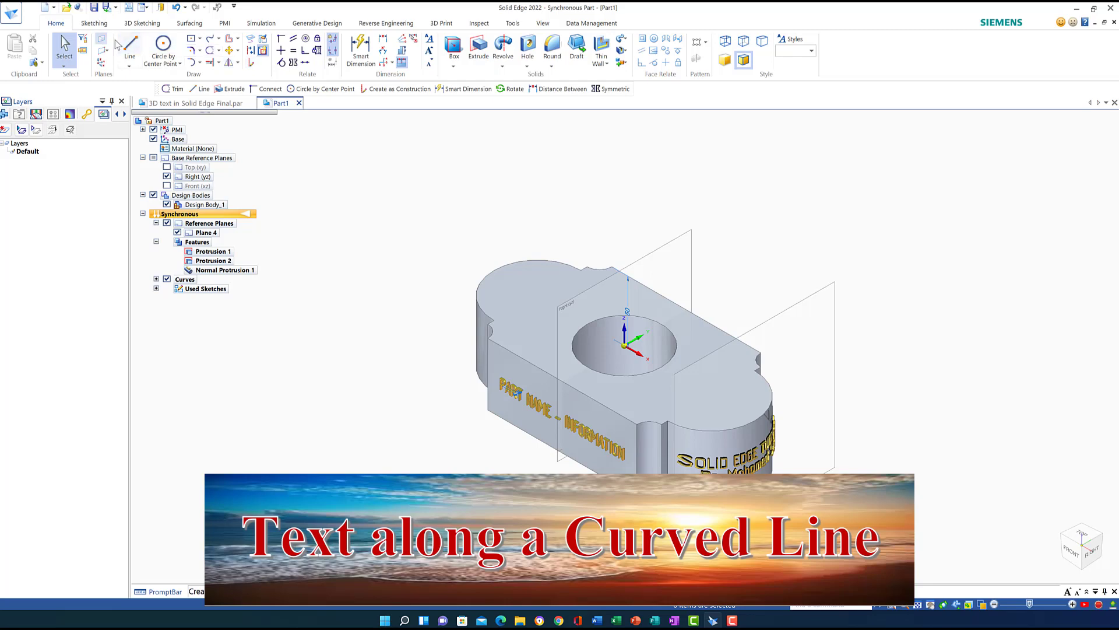
- Sketch an 85 mm diameter circle on the plate's top face, concentric with the central hole
click(131, 50)
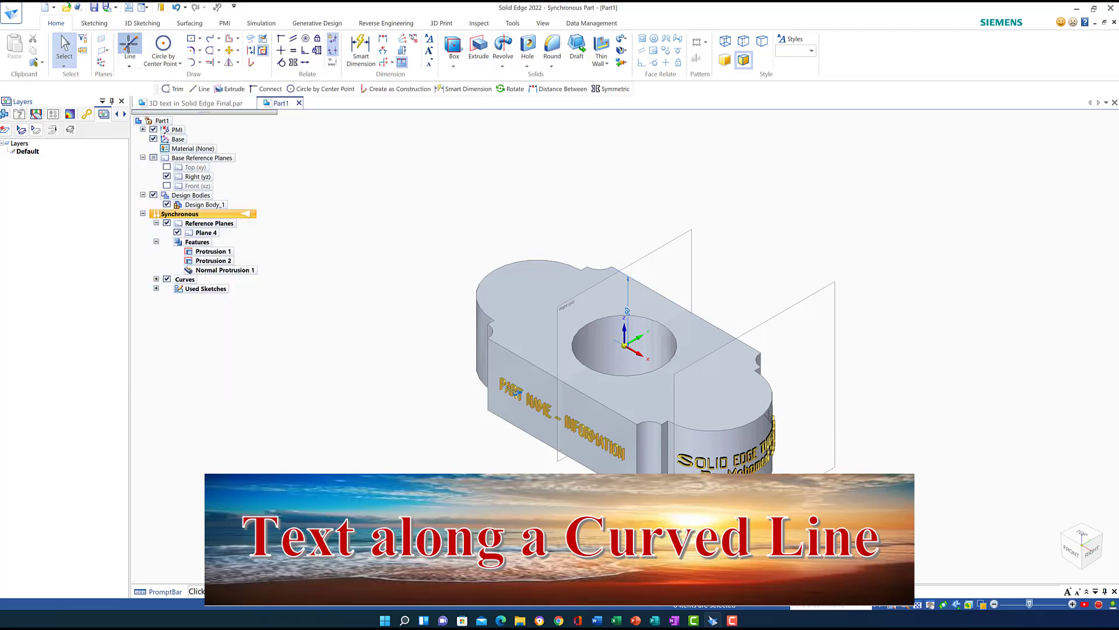
click(163, 50)
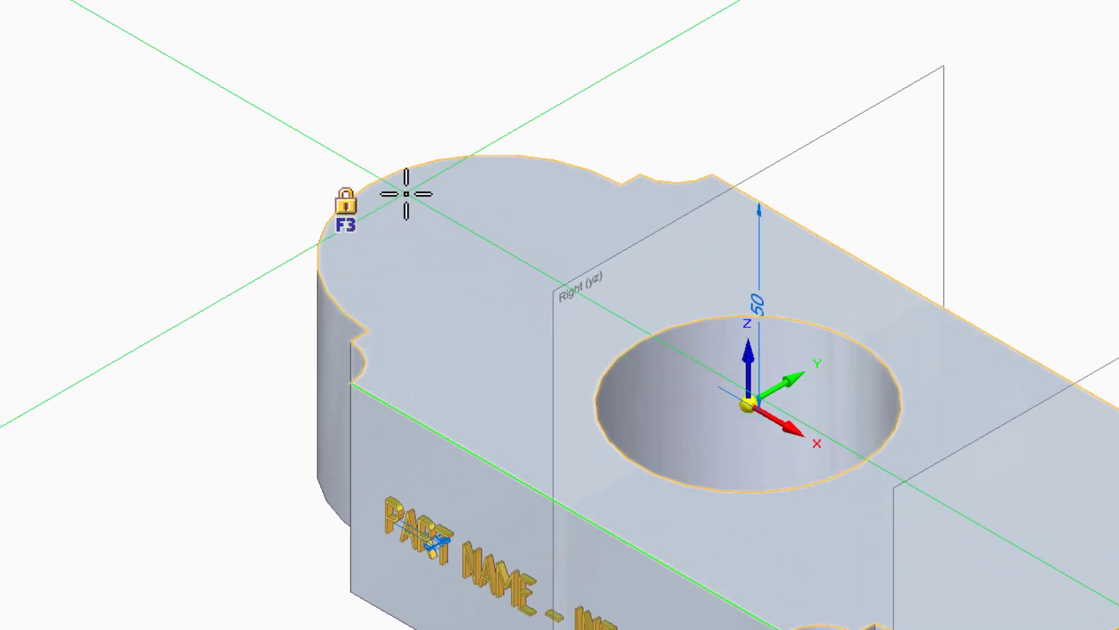
mouse_move(339, 208)
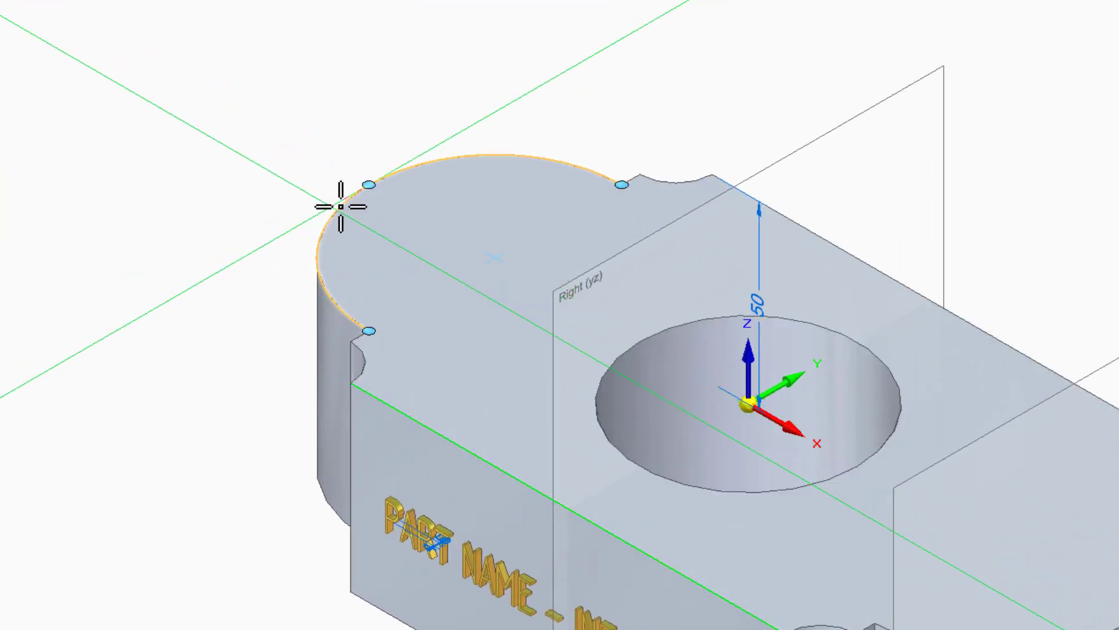
click(355, 202)
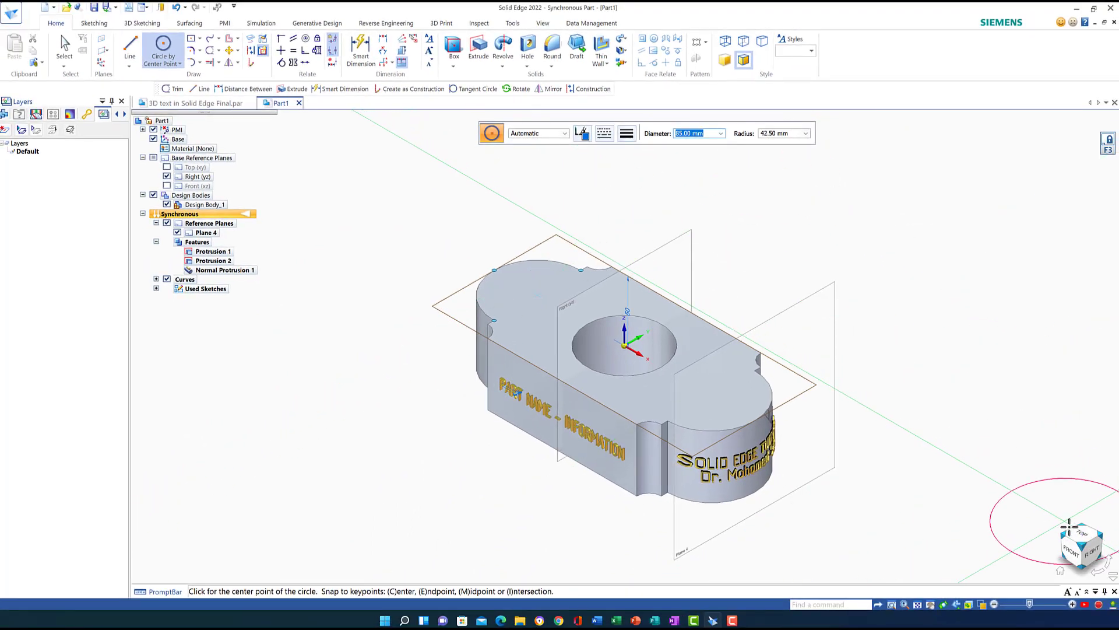
click(1081, 532)
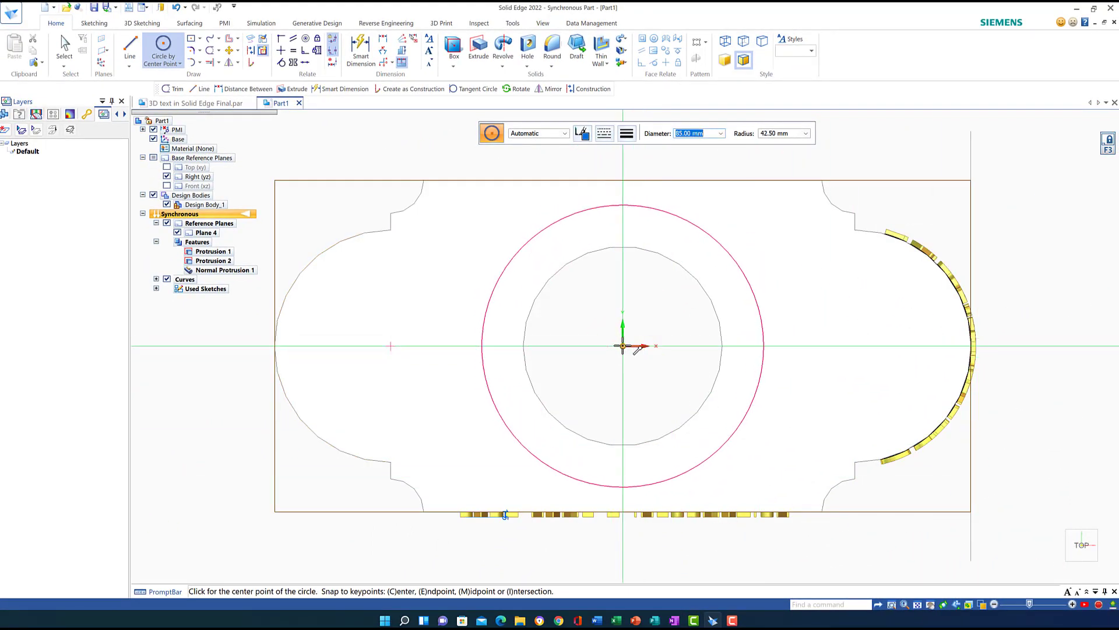
click(623, 346)
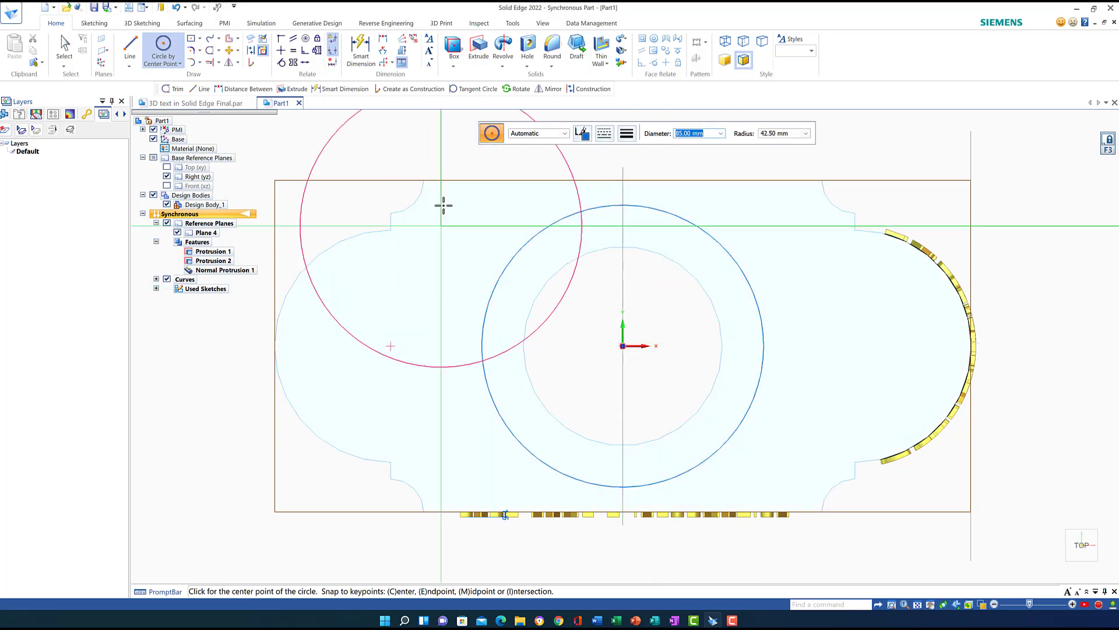
- Draw a slanted line from the circle's centre up and to the right, ending just outside the 85 mm circle
click(130, 47)
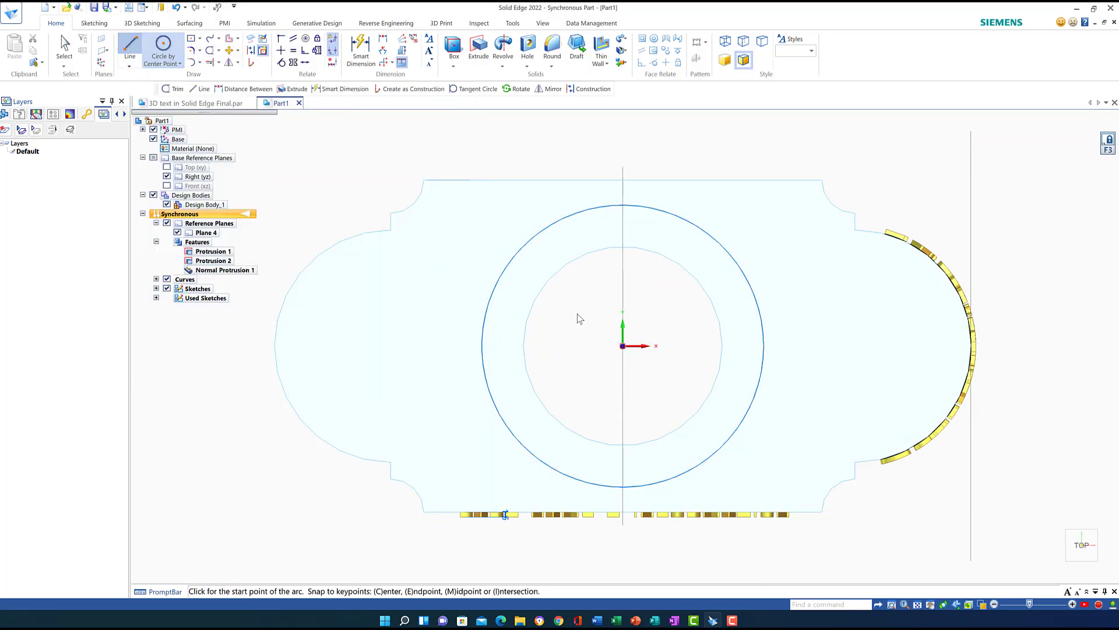
click(622, 346)
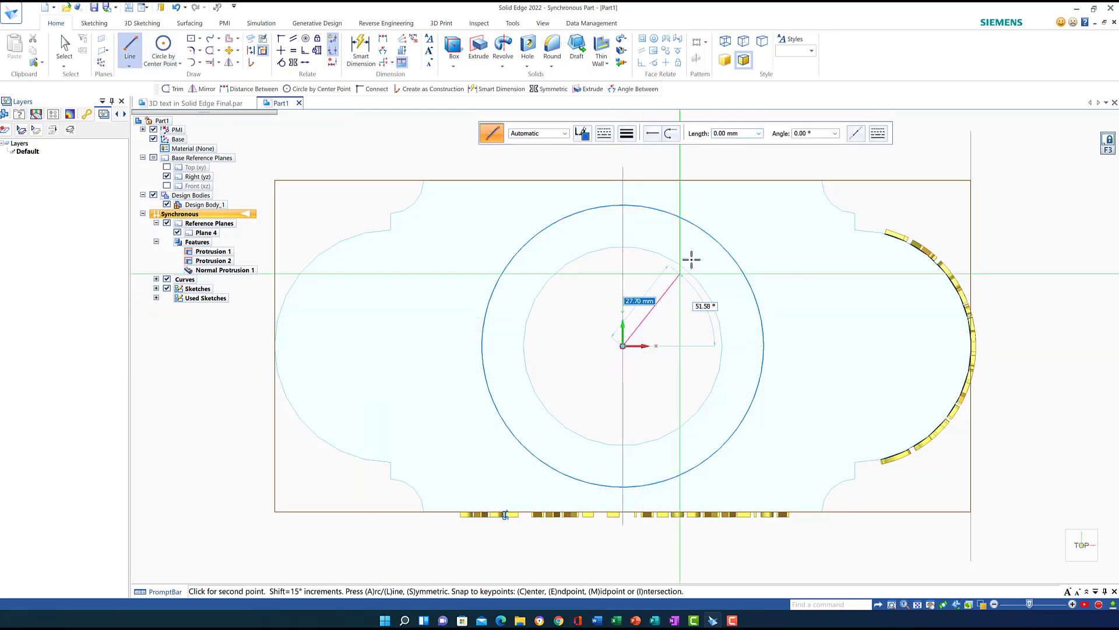
click(730, 216)
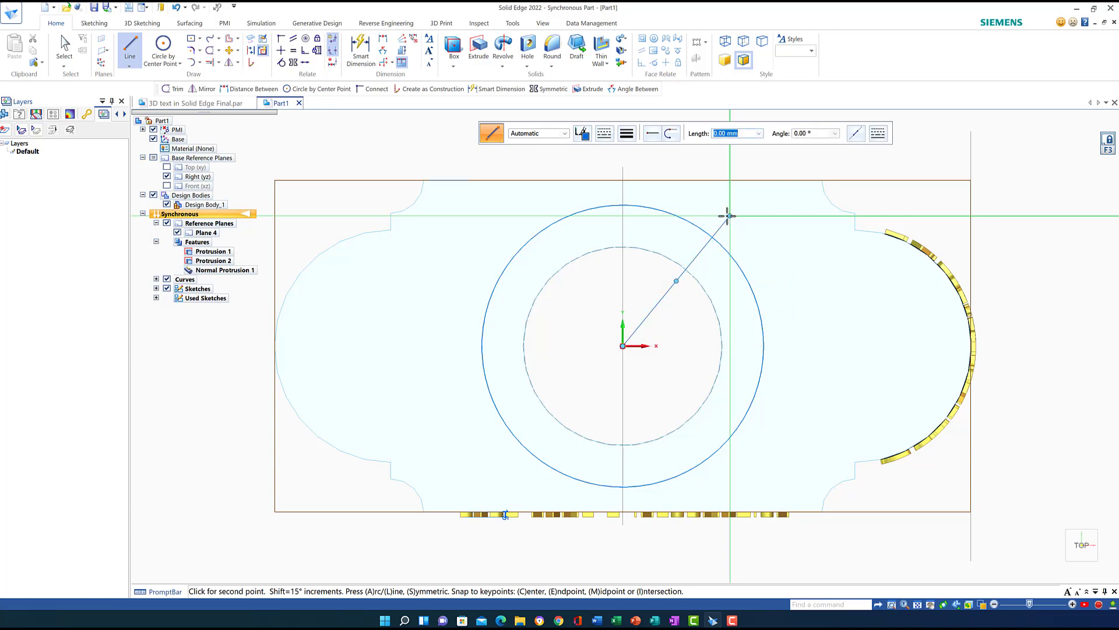
right_click(458, 226)
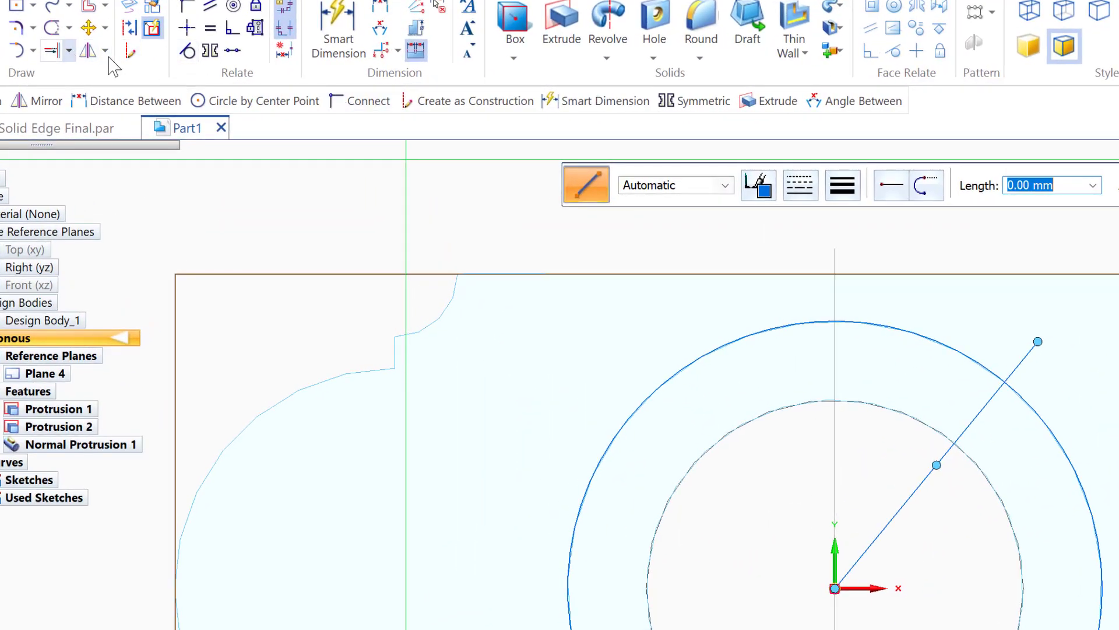
- Mirror a copy of the slanted line about the vertical axis through the circle's centre
click(87, 51)
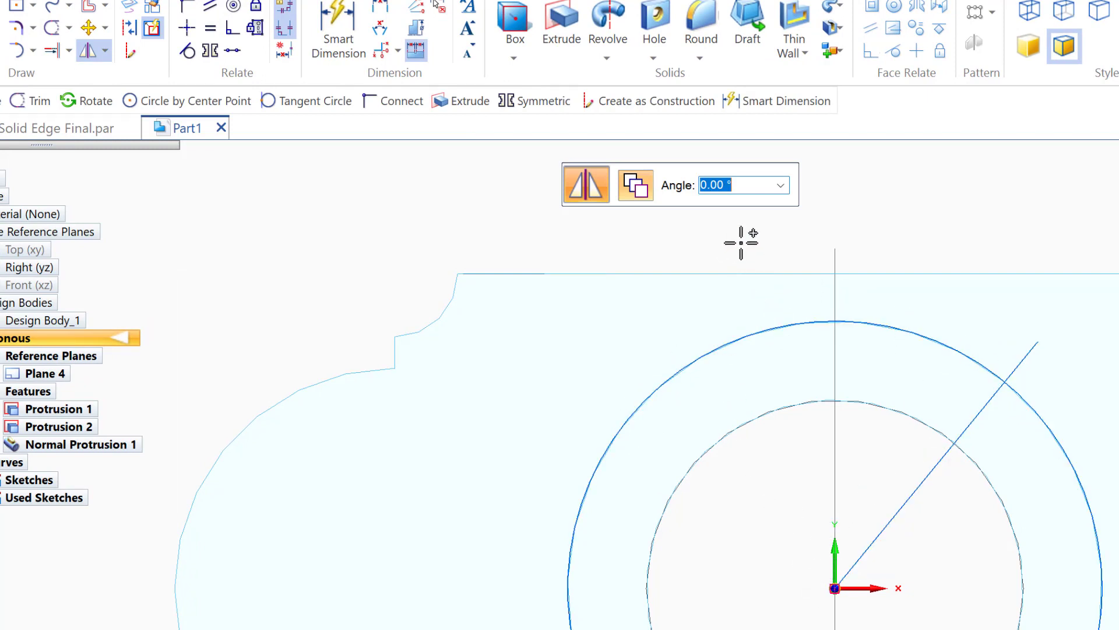
click(945, 458)
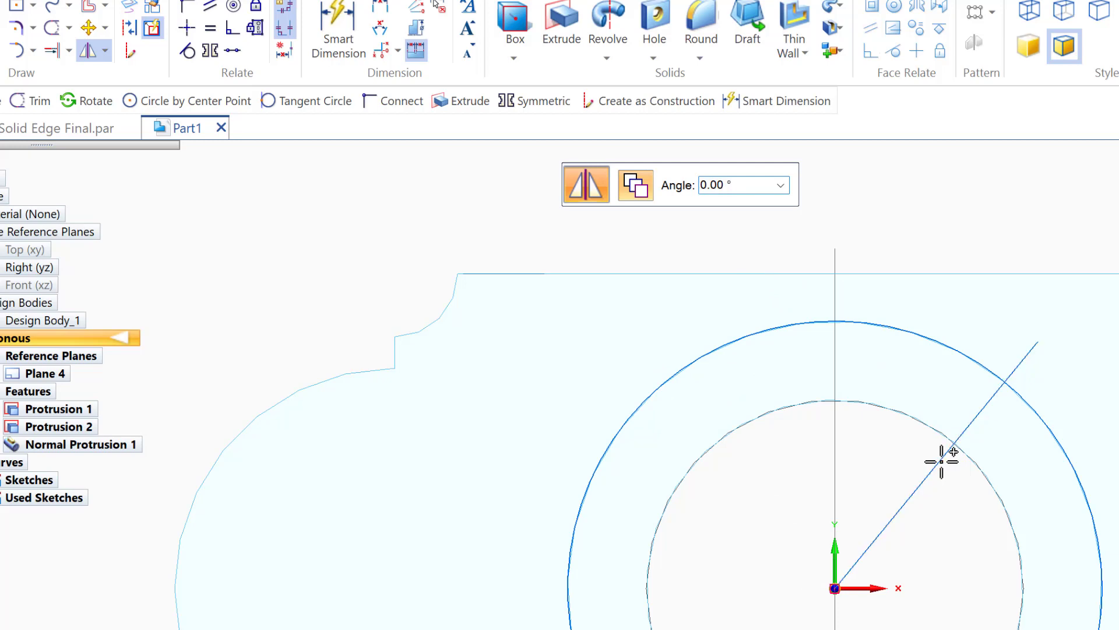
click(835, 495)
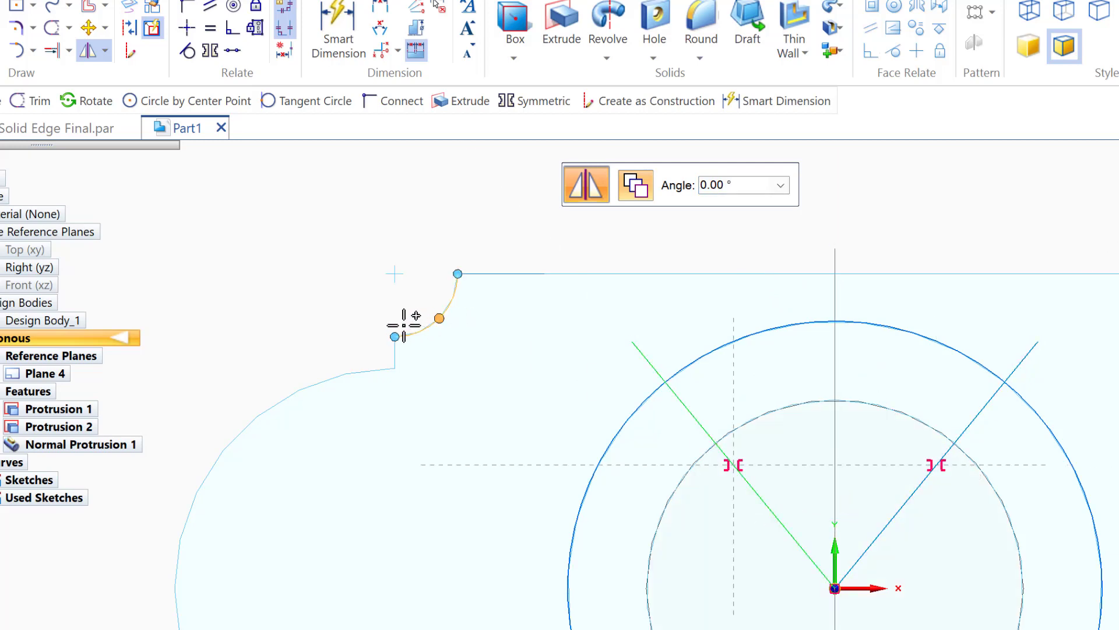
right_click(252, 224)
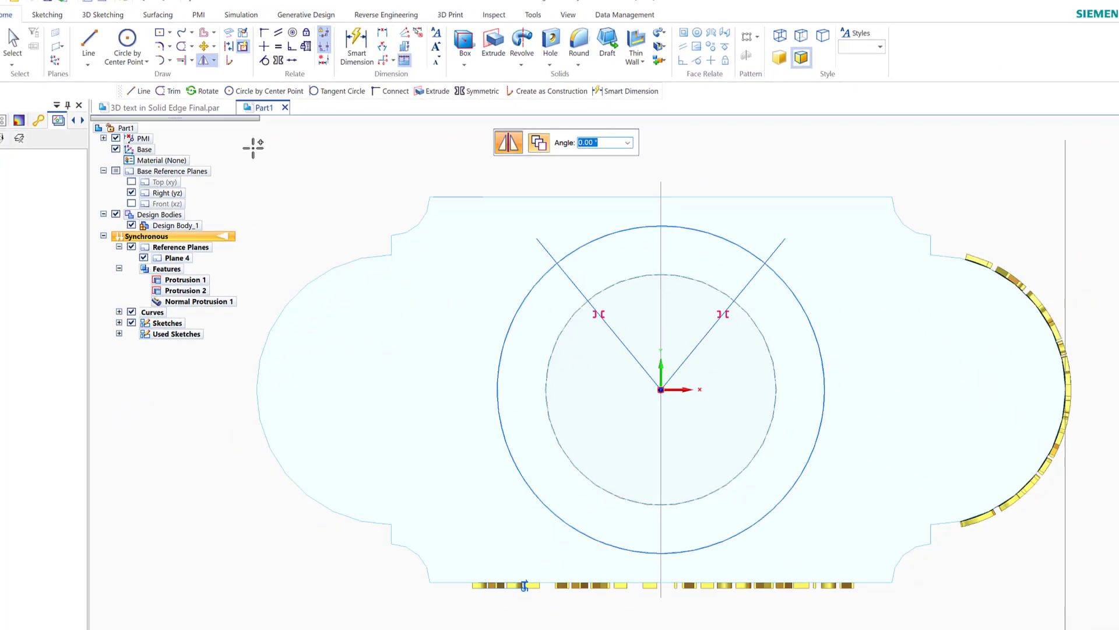
- Trim away both slanted lines and the rest of the circle, keeping only the upper arc above the hole
click(181, 49)
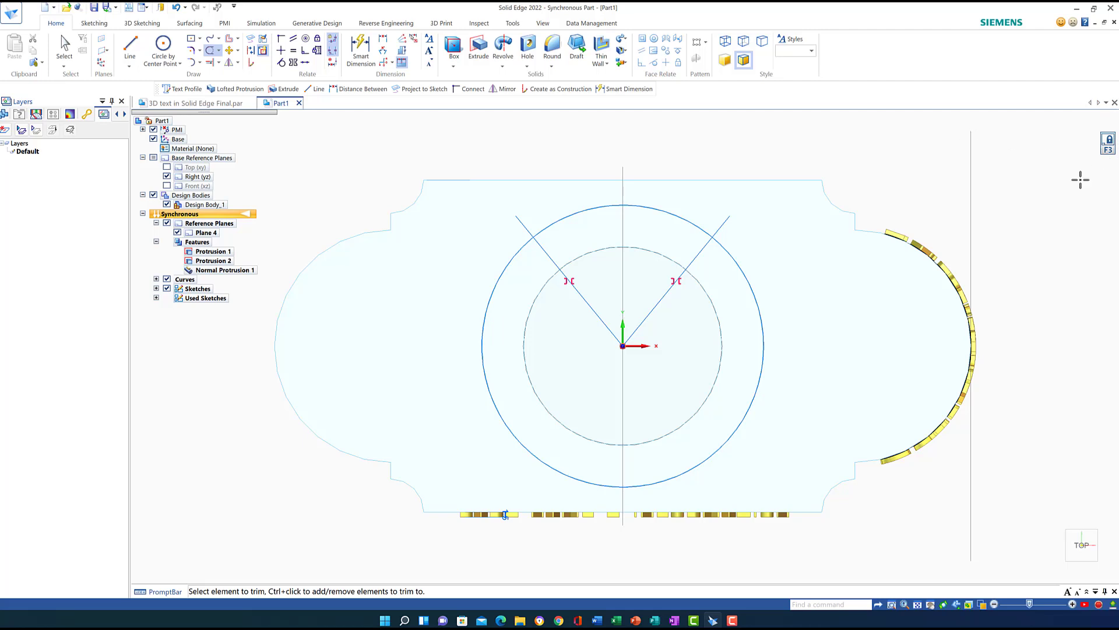
drag(531, 269, 592, 277)
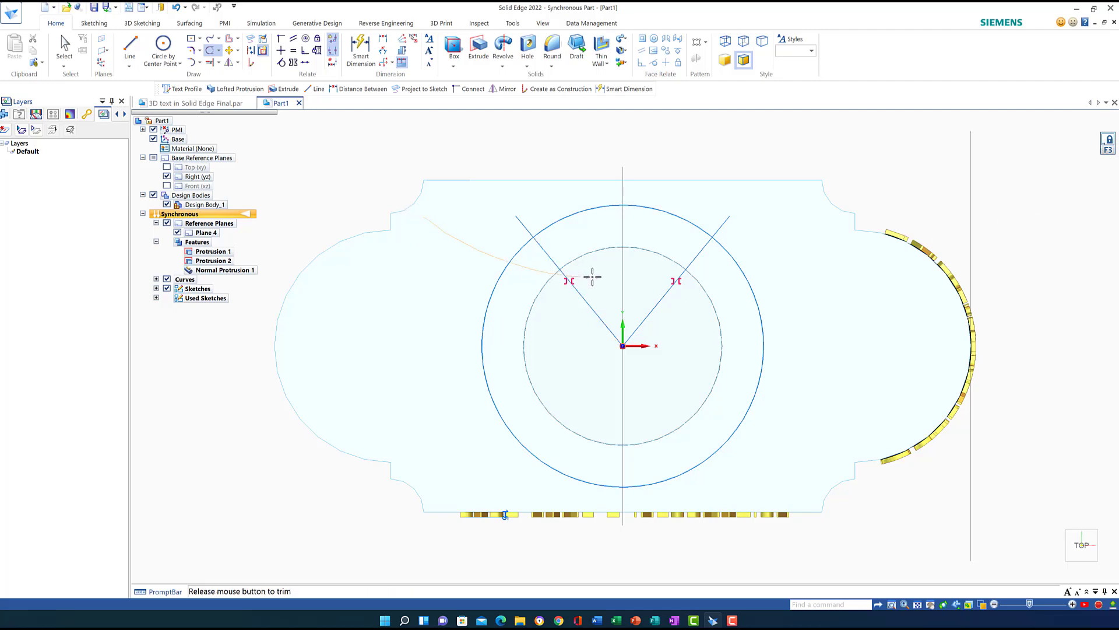
mouse_move(751, 254)
mouse_down()
mouse_move(792, 240)
mouse_move(673, 193)
mouse_up()
drag(571, 194, 412, 255)
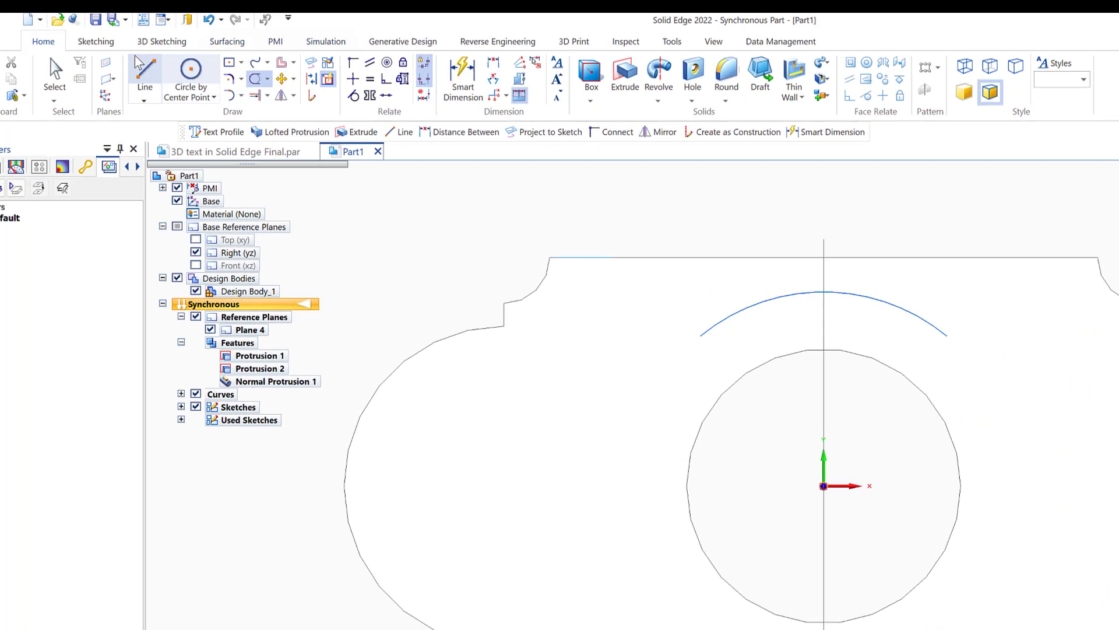
- Define a text profile reading "PART - MS 21421" in Solid Edge ISO with a 7 mm font size
click(96, 42)
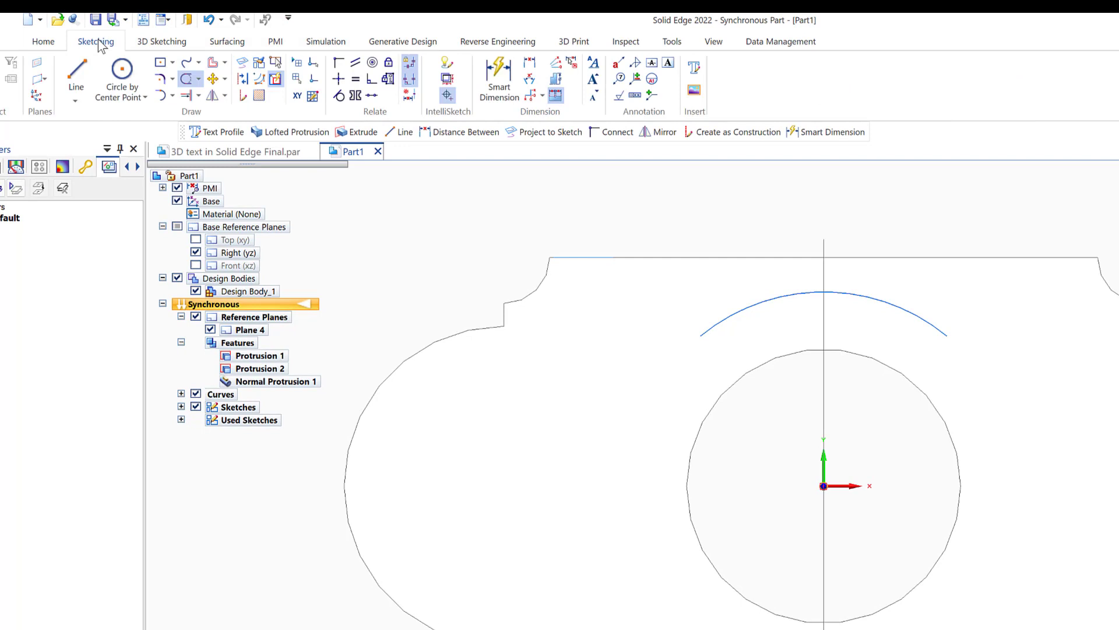
click(696, 68)
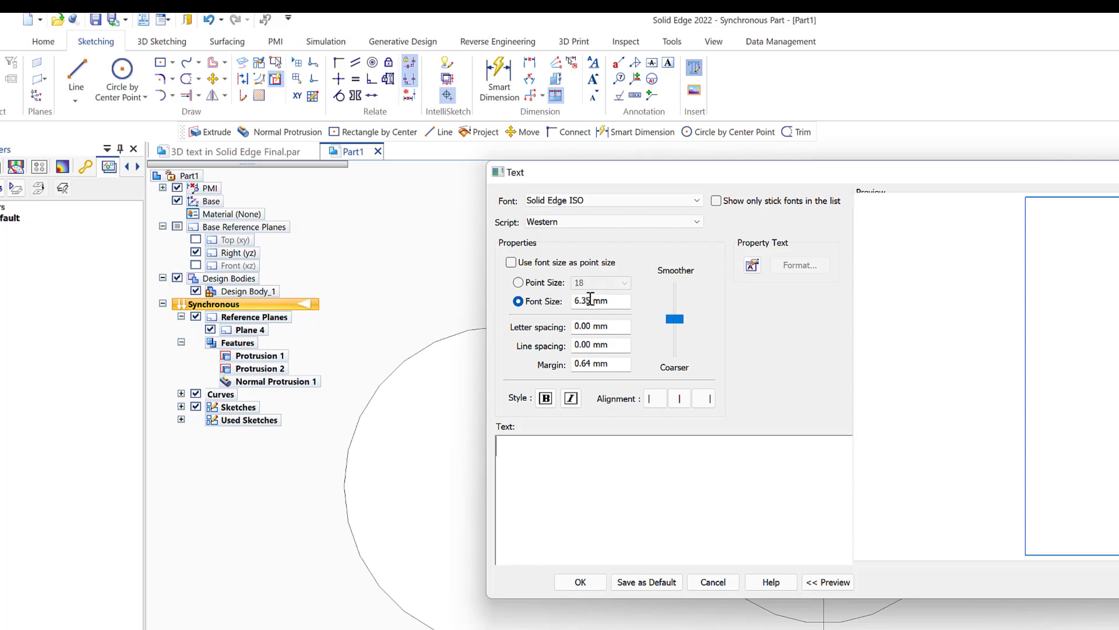
drag(591, 299, 573, 298)
text(7)
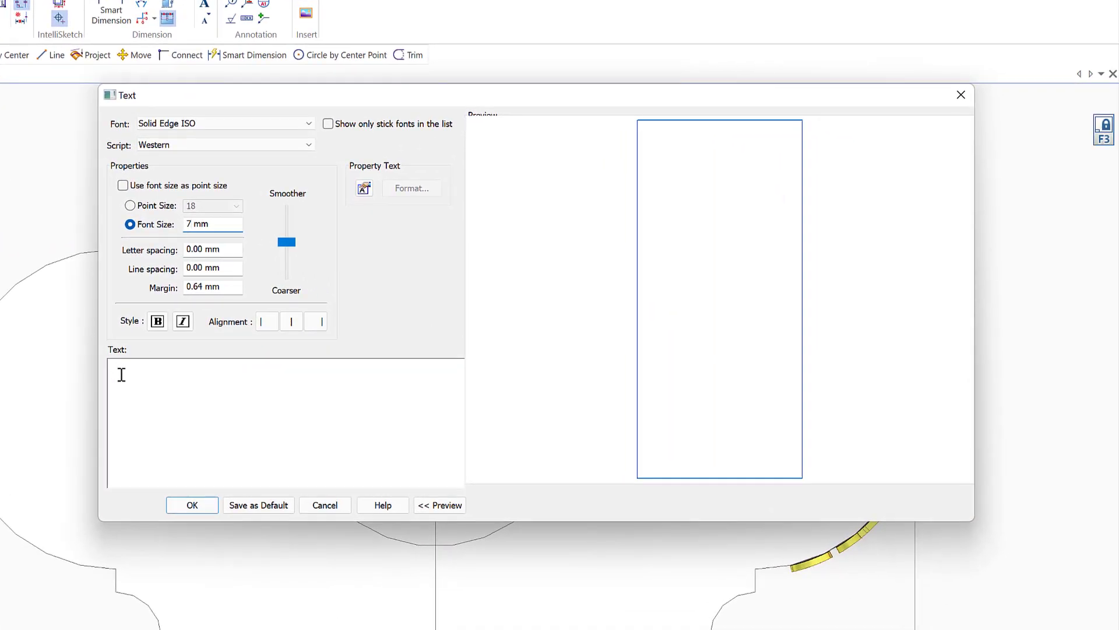
click(121, 374)
text(PART)
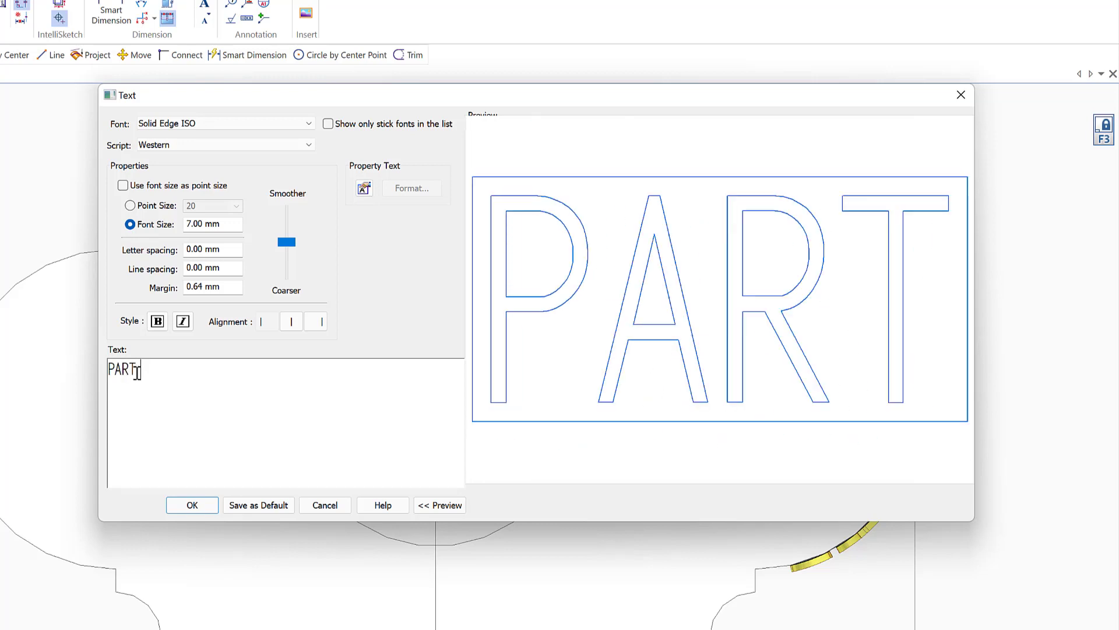
text( -)
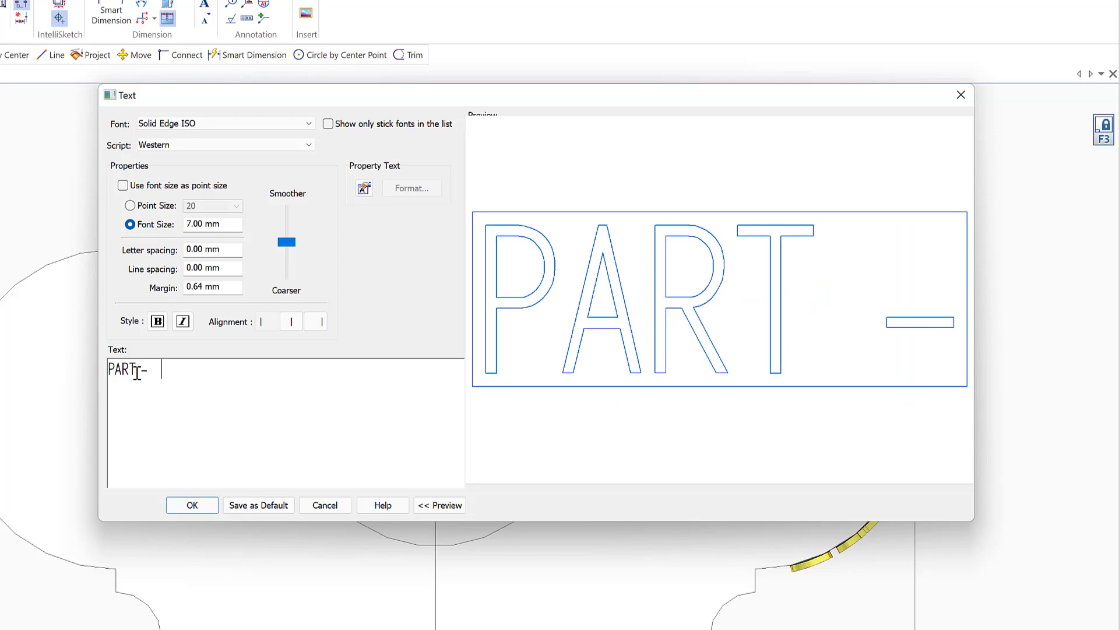
text( MS)
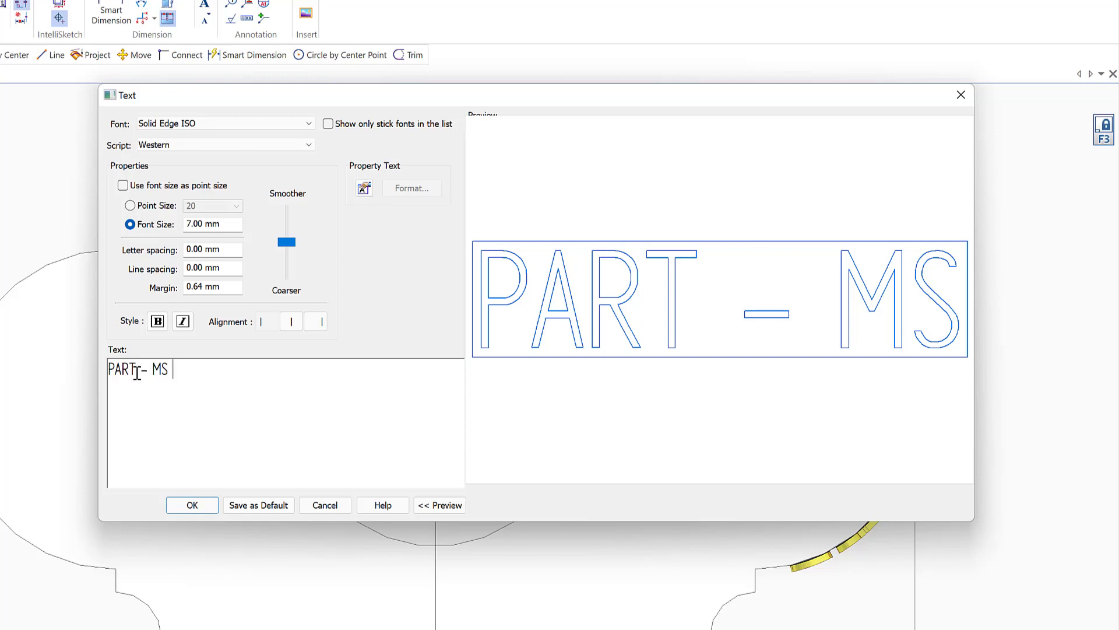
text( 2)
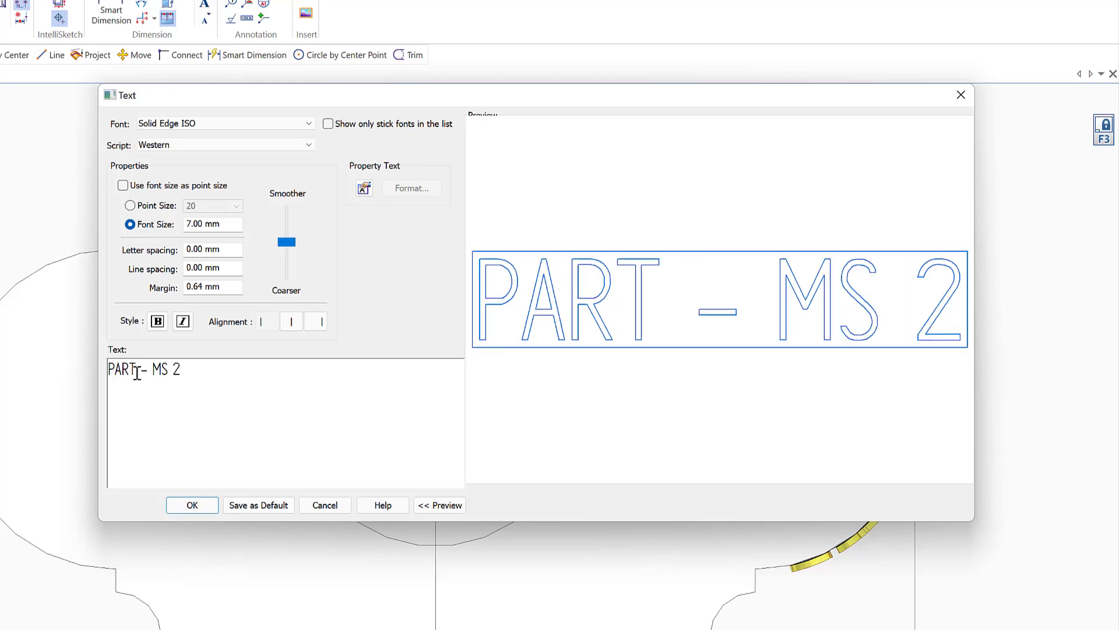
text(1421)
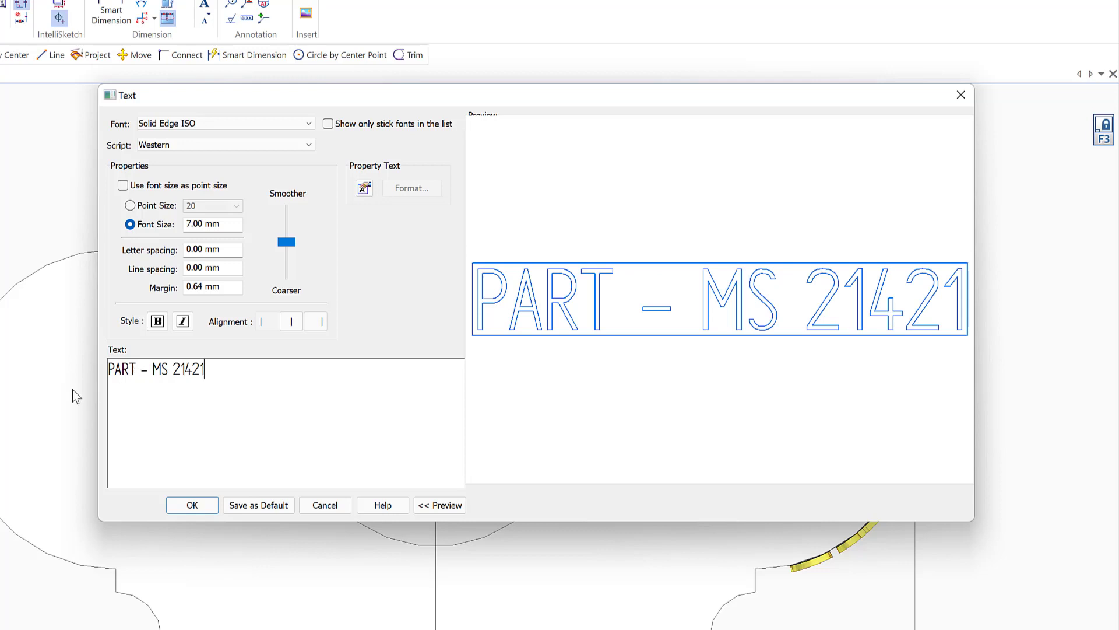
- Accept the text profile and place it along the arc, starting from the arc's left endpoint
click(193, 505)
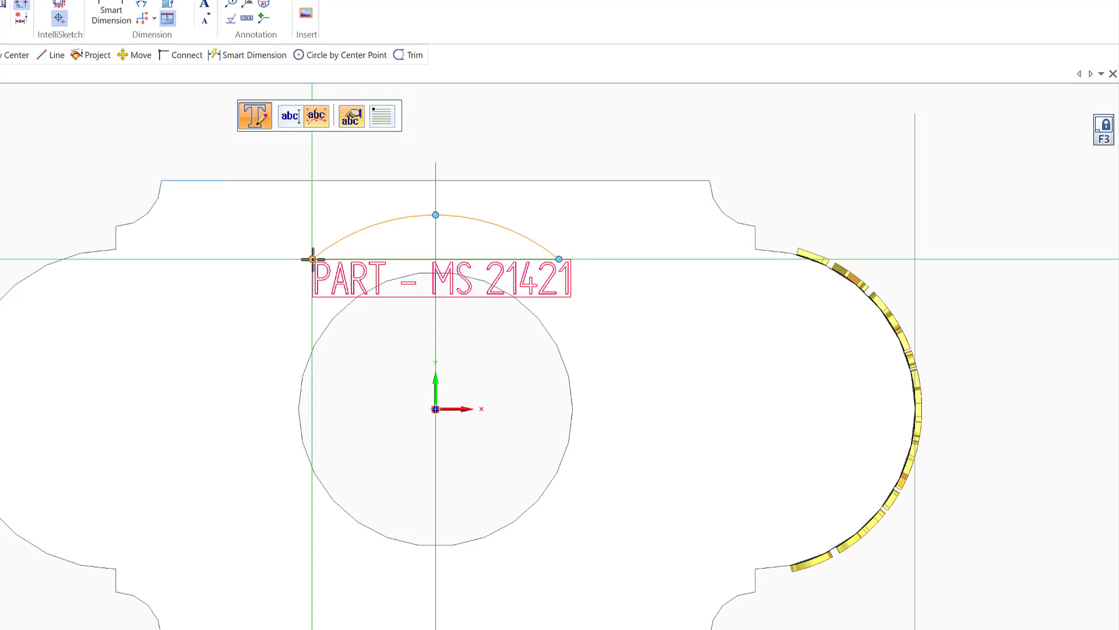
click(315, 257)
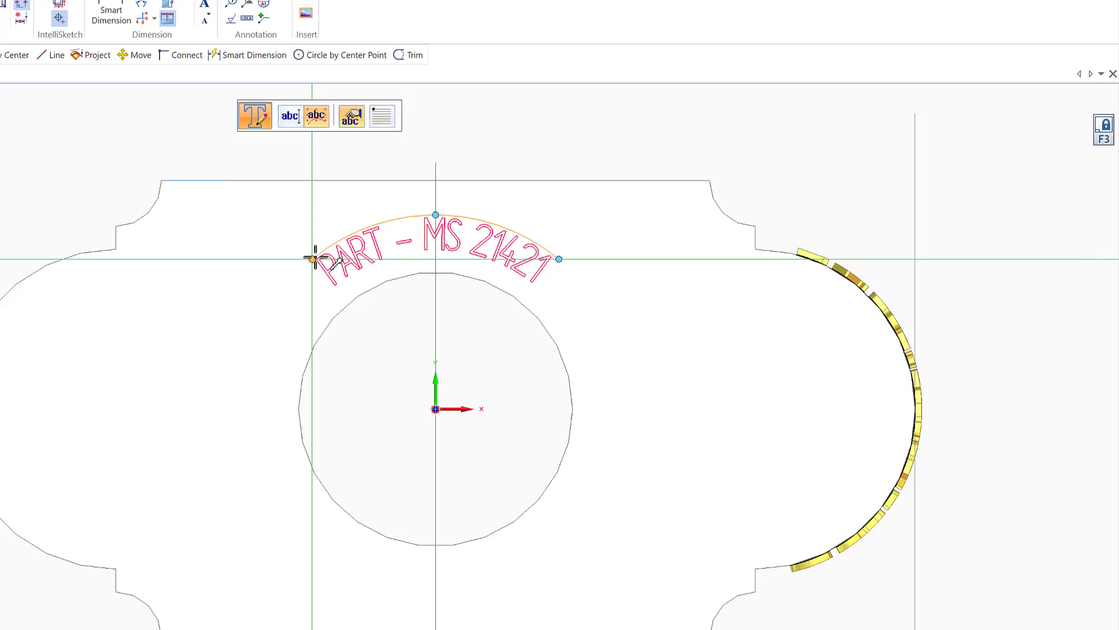
click(315, 257)
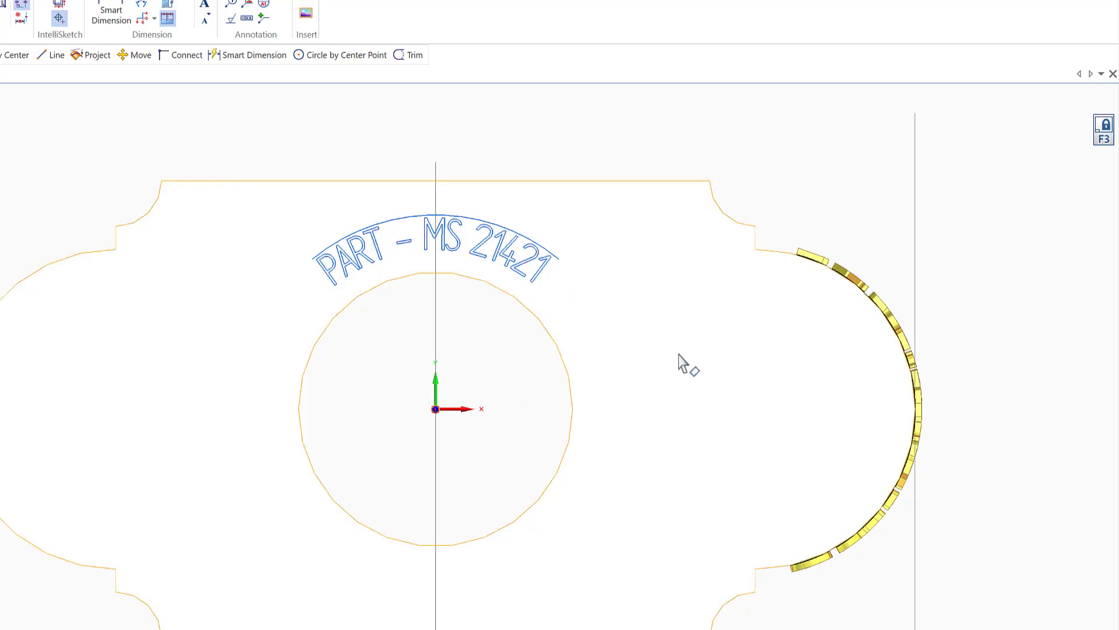
- Cut the "PART - MS 21421" arc text 1.5 mm deep into the plate face above the hole with Extrude
middle_drag(682, 363, 648, 364)
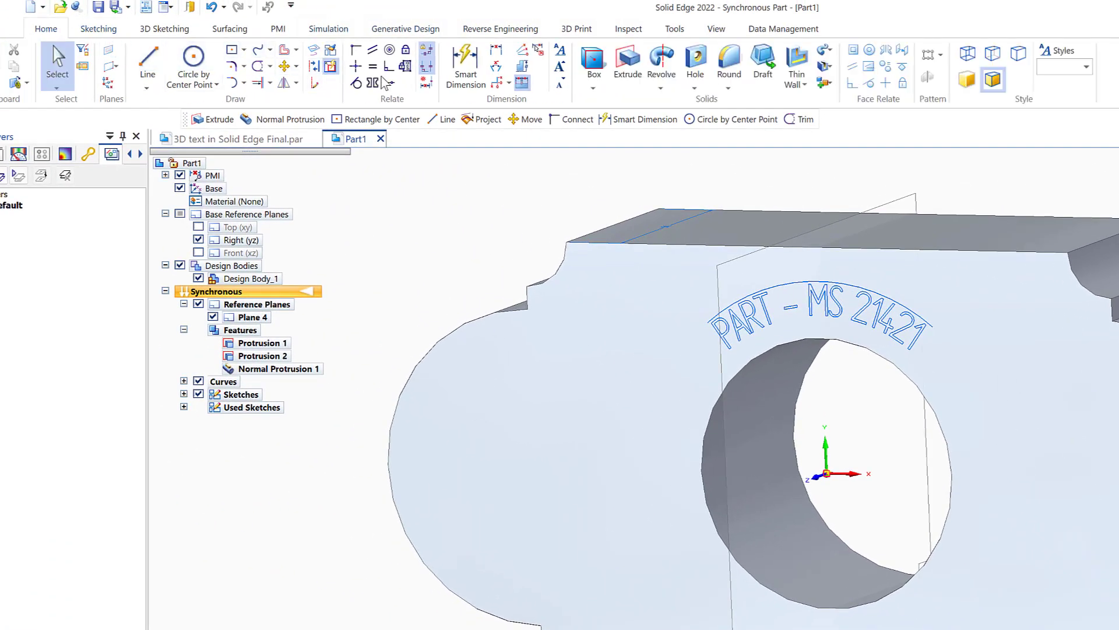
click(629, 73)
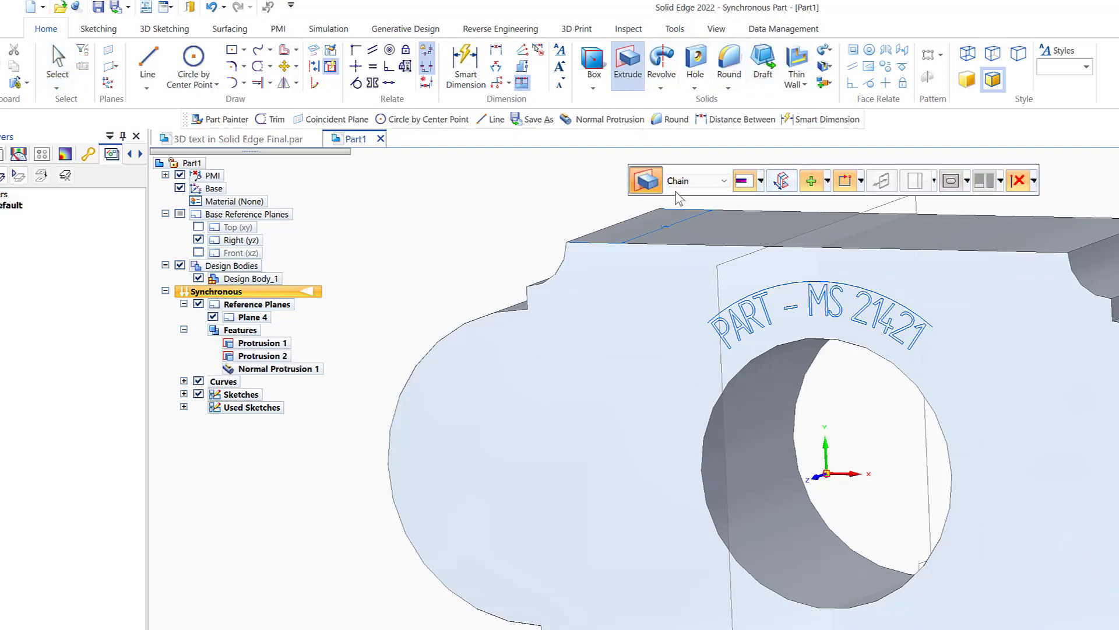
click(828, 182)
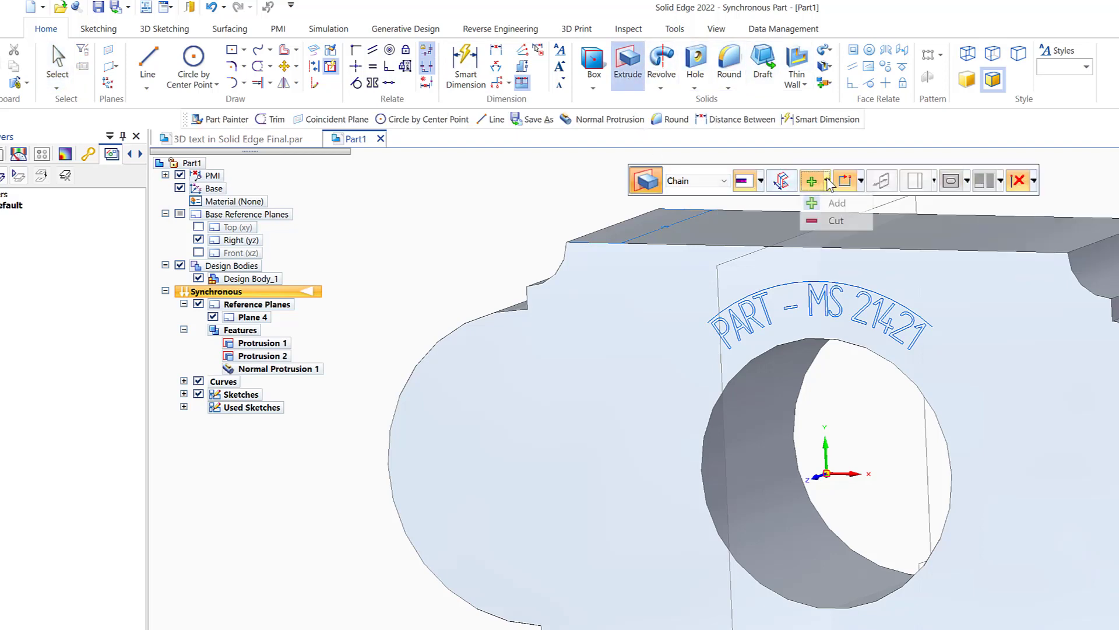
click(825, 221)
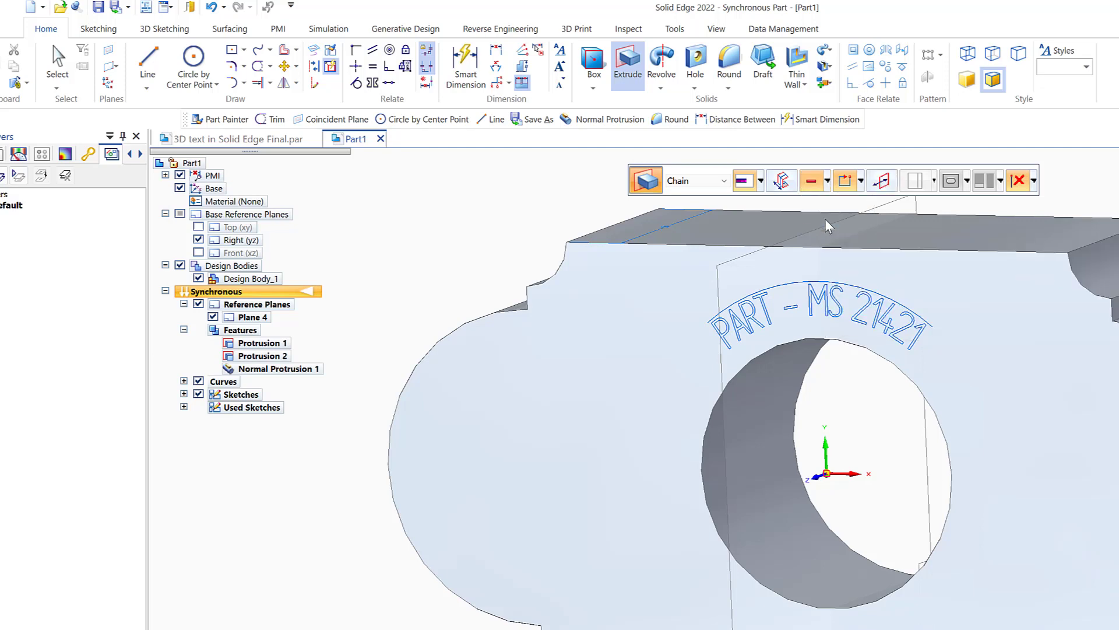
click(723, 339)
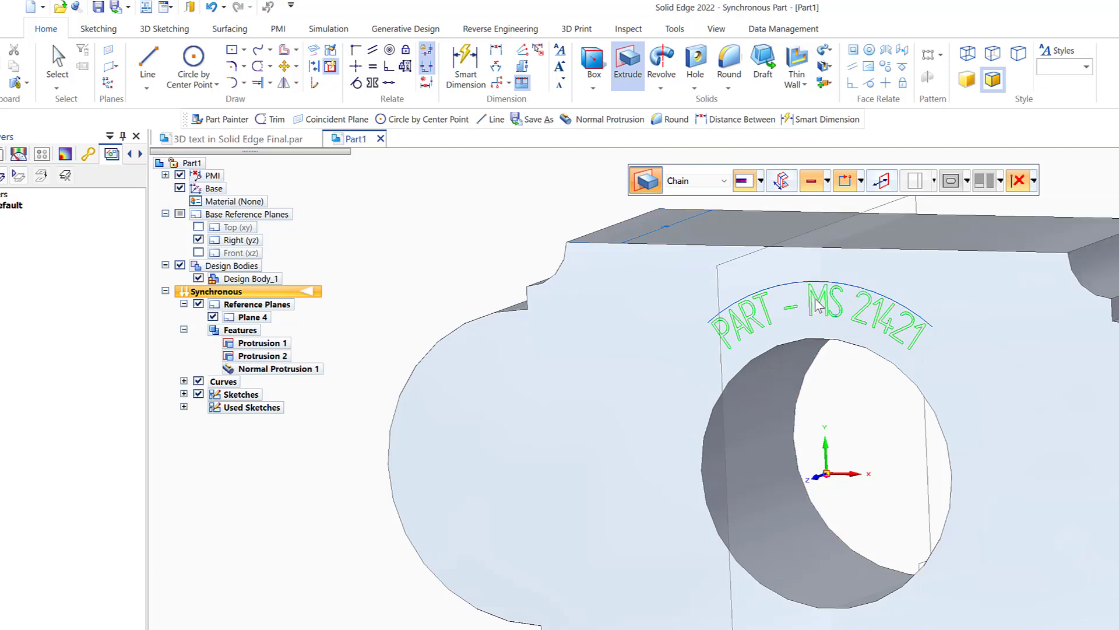
right_click(820, 303)
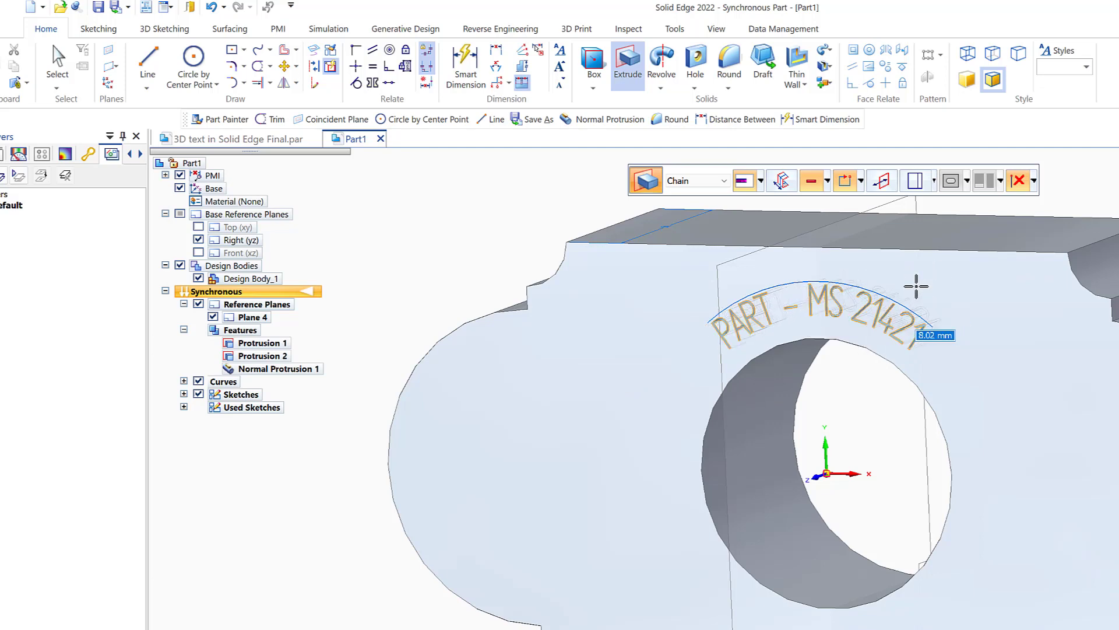
text(1.5)
key(Return)
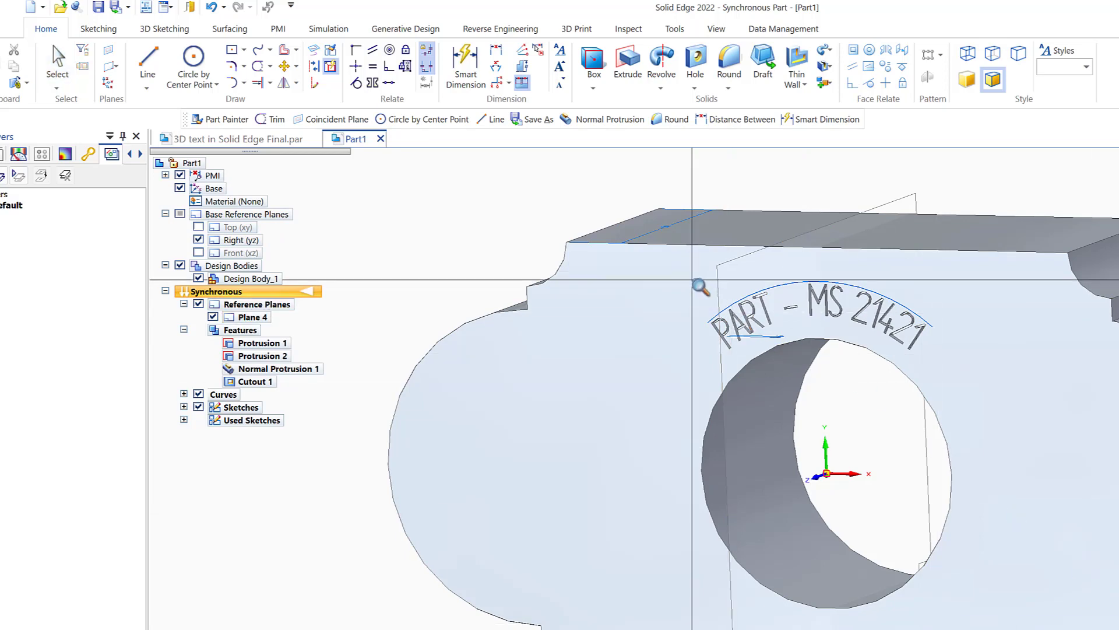
- Paint the engraved arc text cutout with the Gold style, using Part Painter's Feature selection
drag(662, 277, 953, 373)
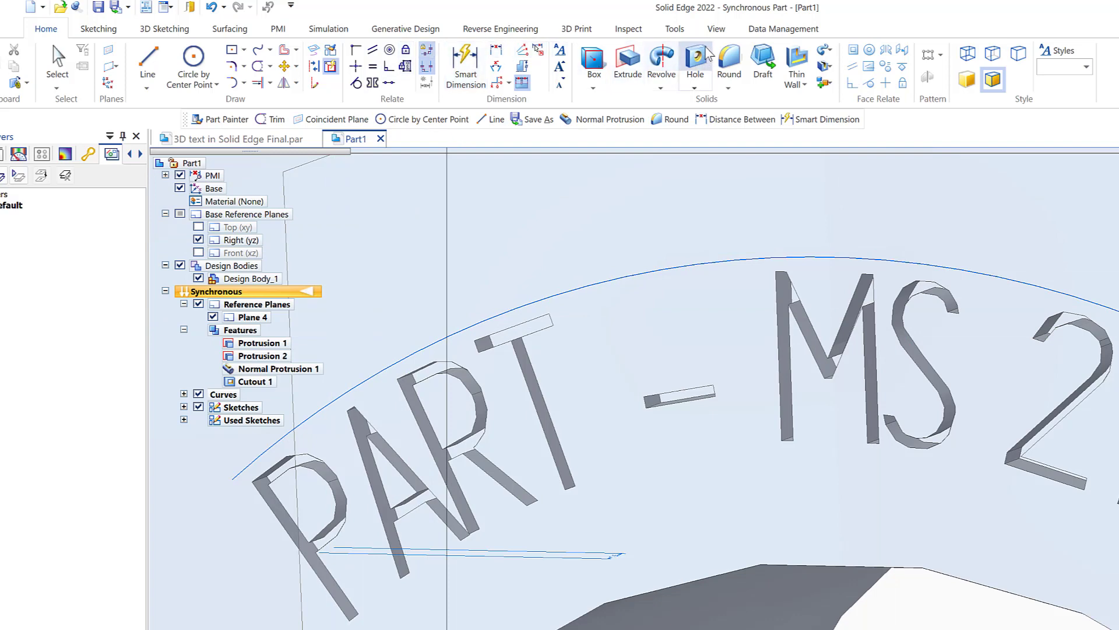
click(721, 29)
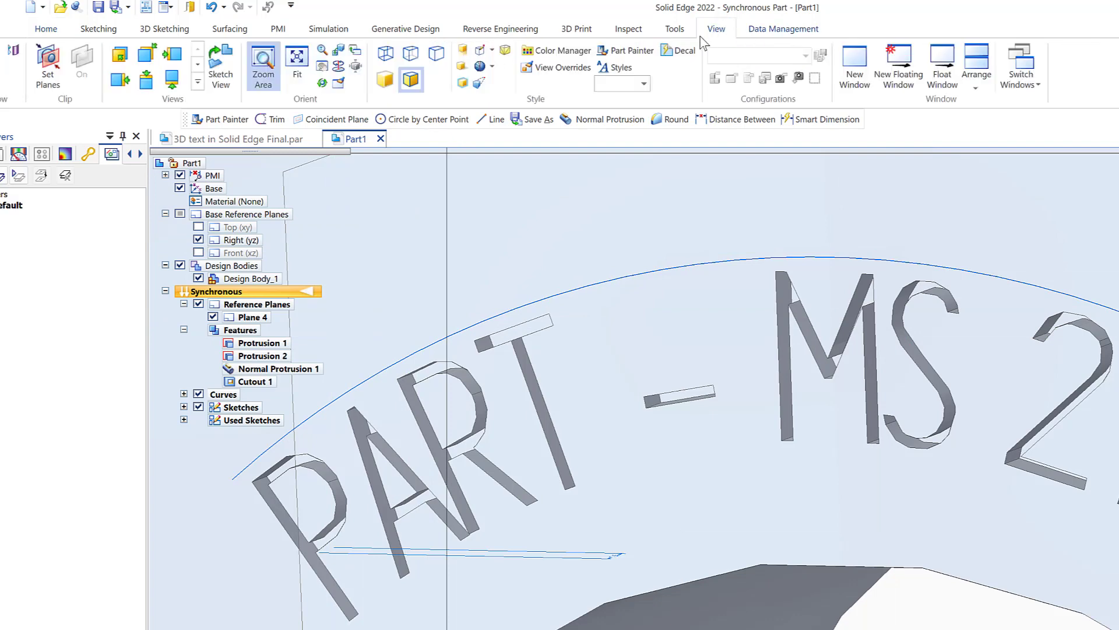
click(626, 50)
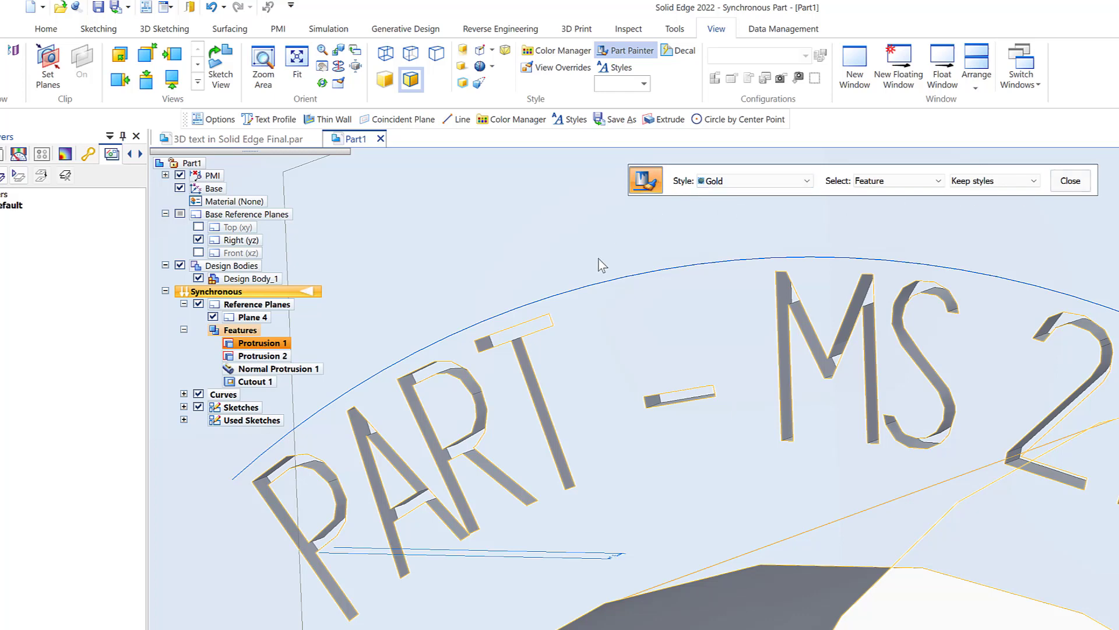
click(415, 385)
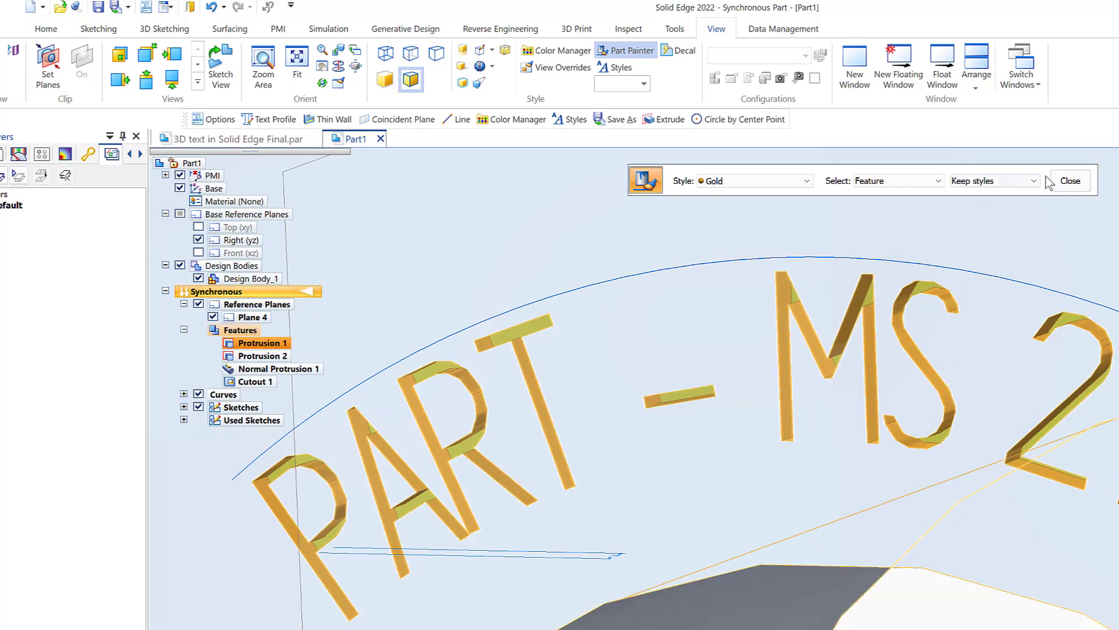
click(1072, 183)
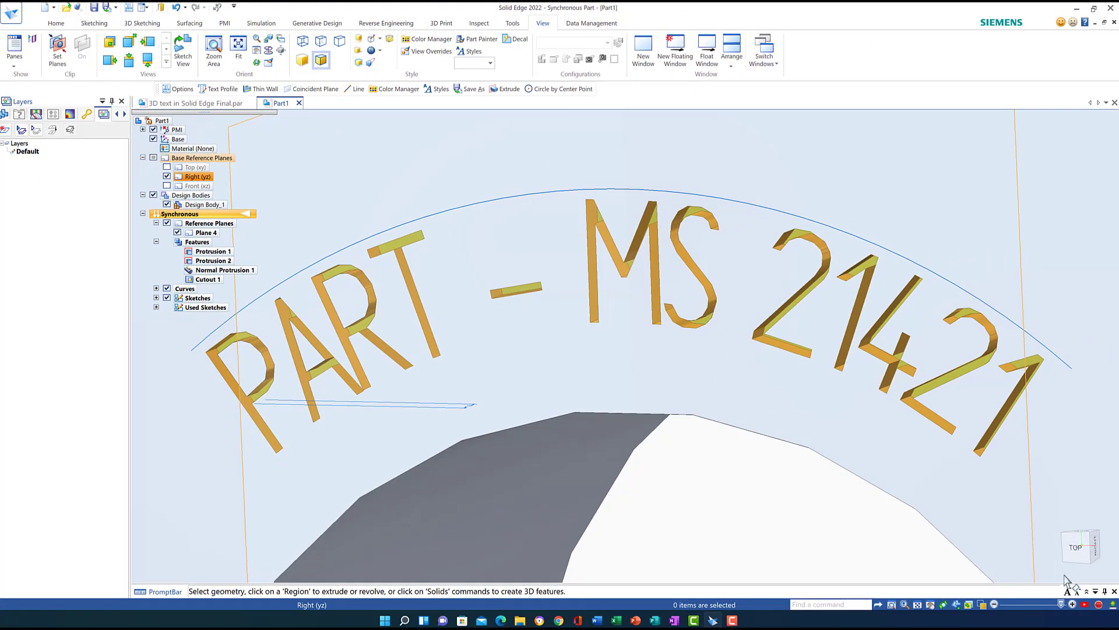
- Hide the base coordinate system, all reference planes and the design body
click(1062, 573)
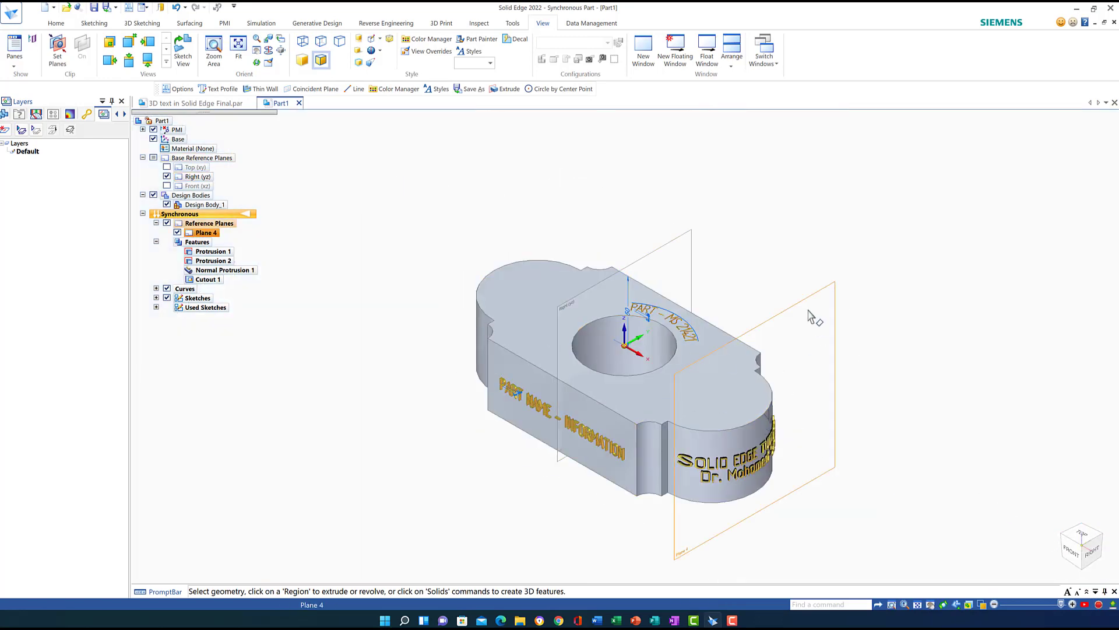
middle_drag(906, 351, 913, 334)
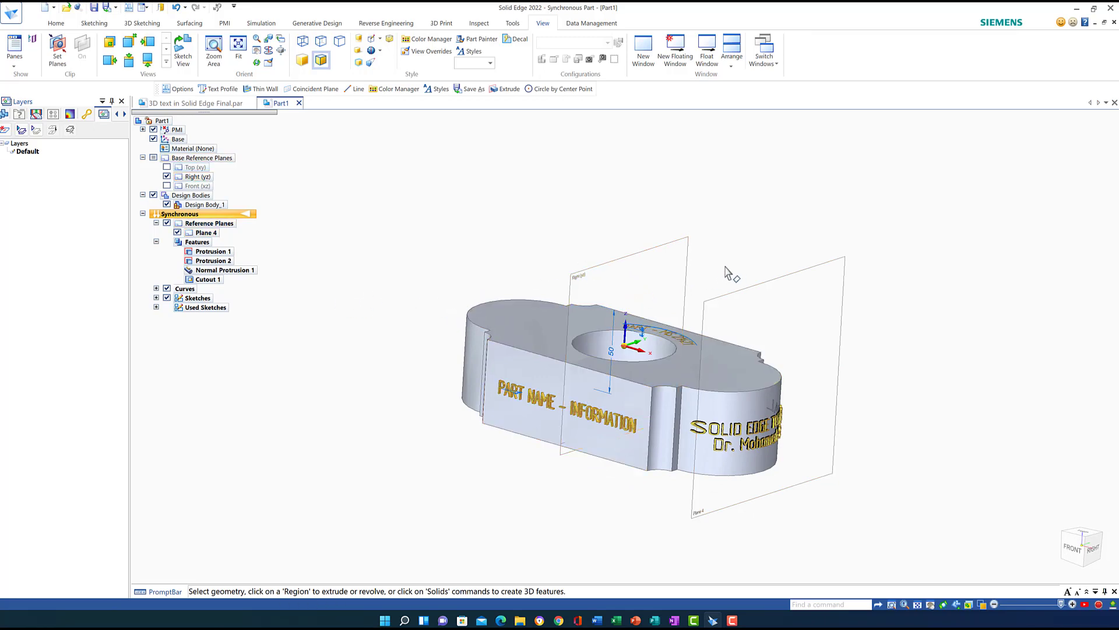
click(178, 232)
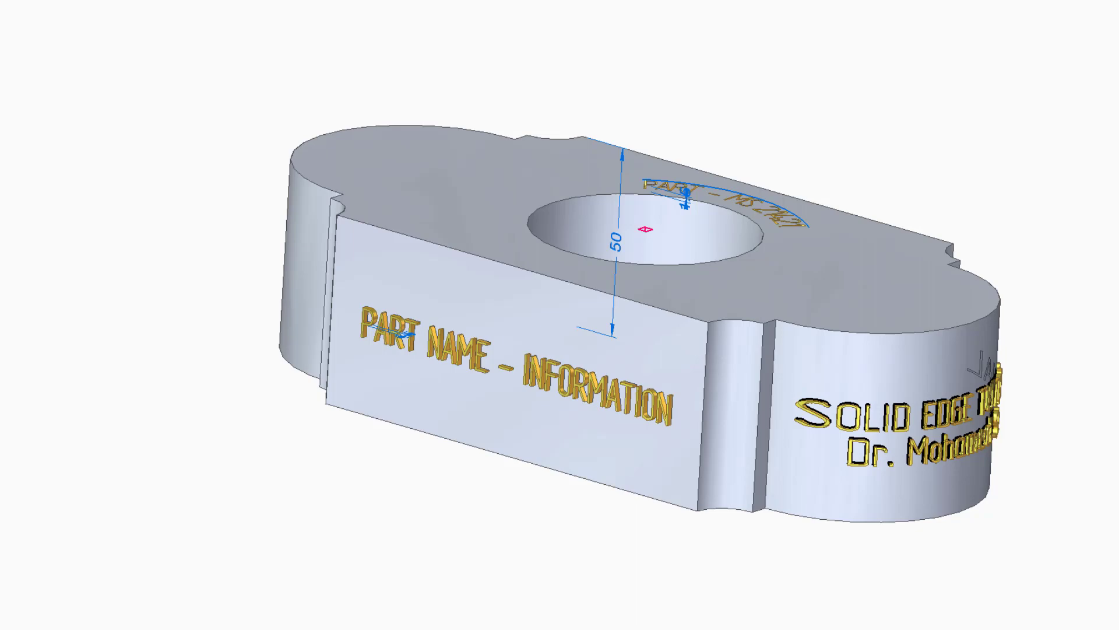
click(154, 196)
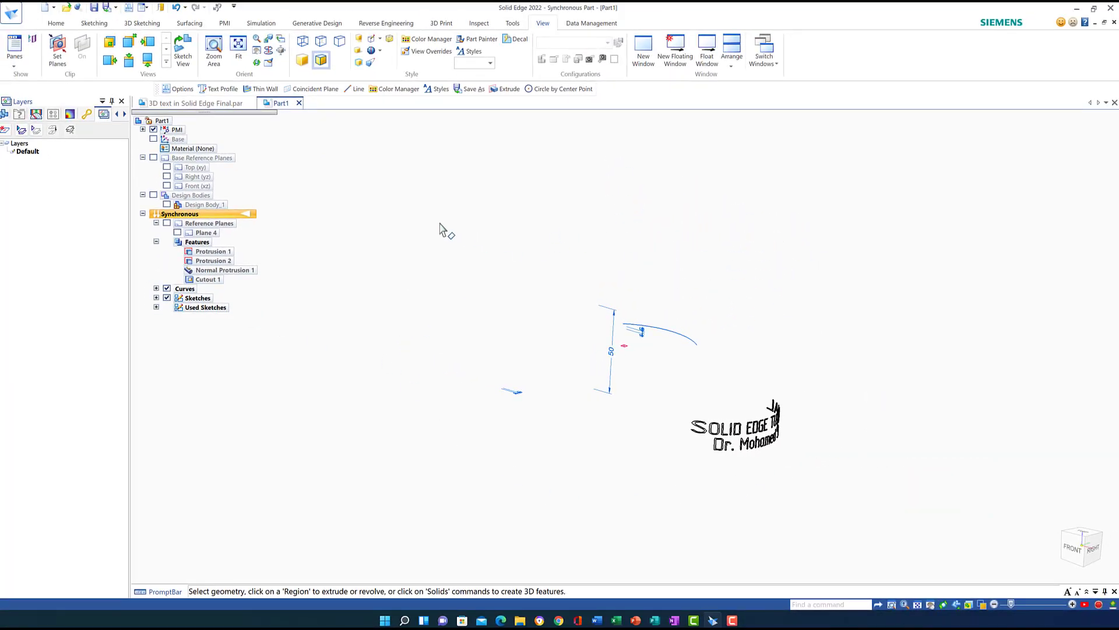
- Select all the remaining sketch geometry, text curves and dimensions together and delete them
mouse_move(440, 223)
mouse_down()
mouse_move(470, 408)
mouse_move(562, 467)
mouse_up()
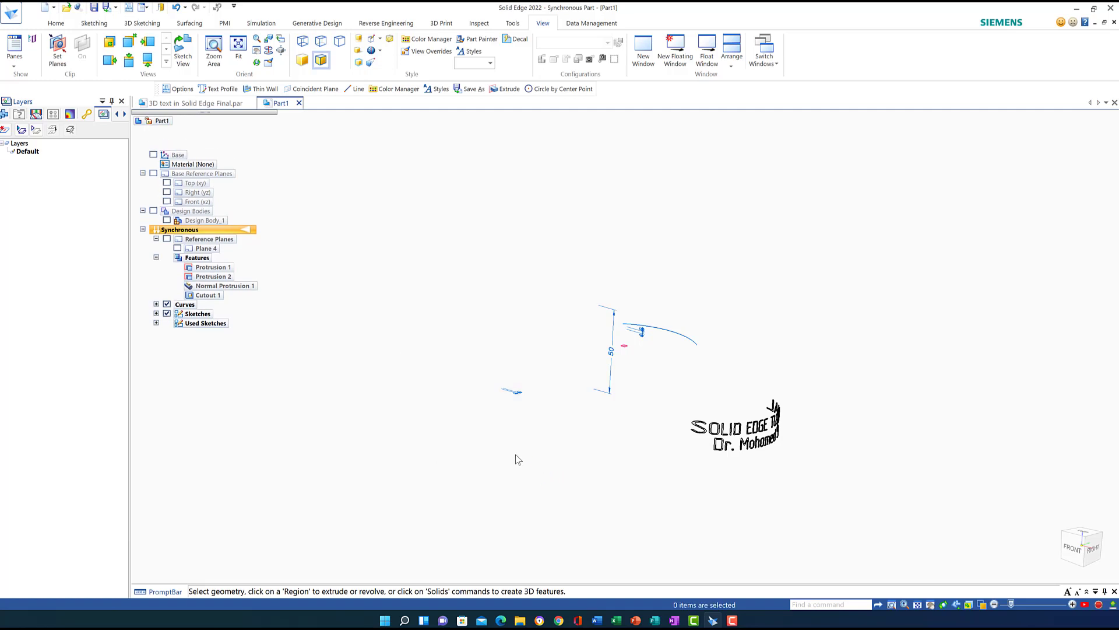
click(64, 26)
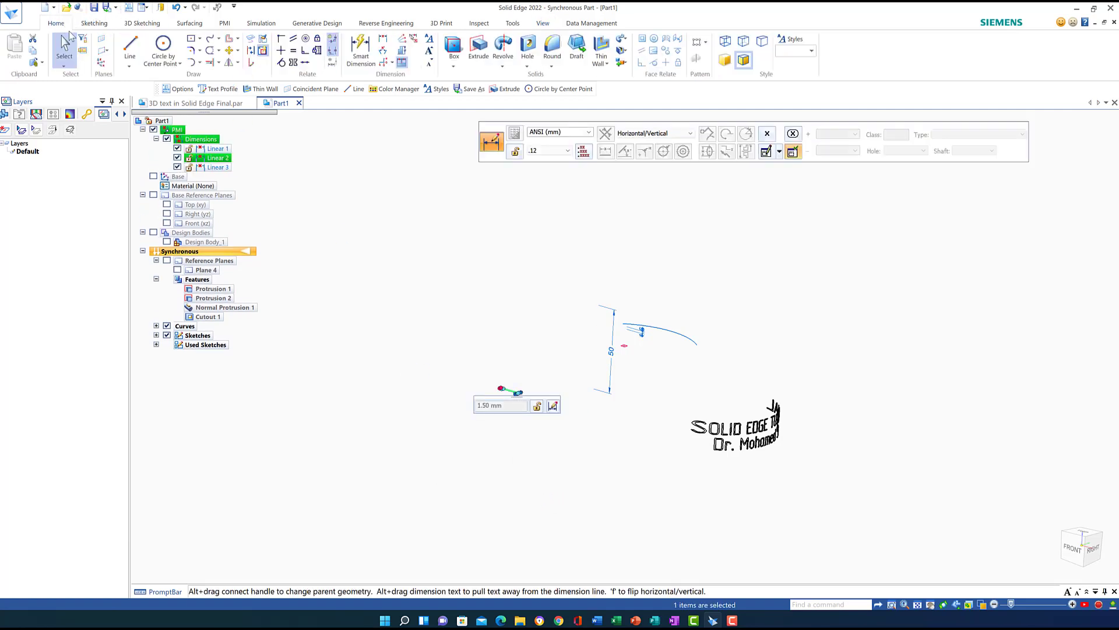
click(63, 50)
click(494, 204)
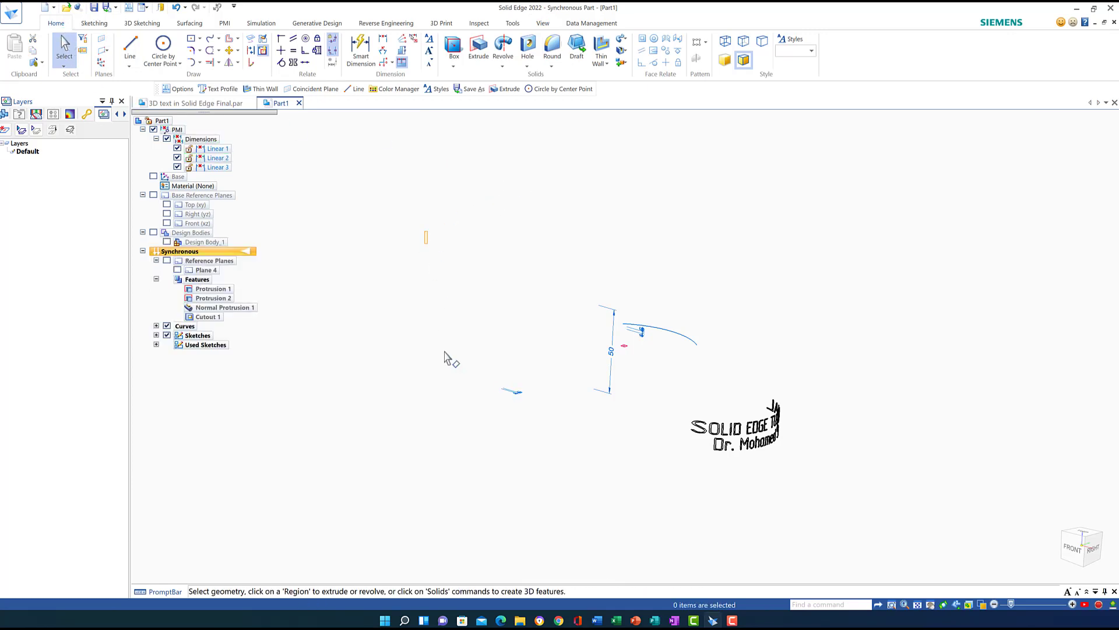
drag(445, 352, 866, 518)
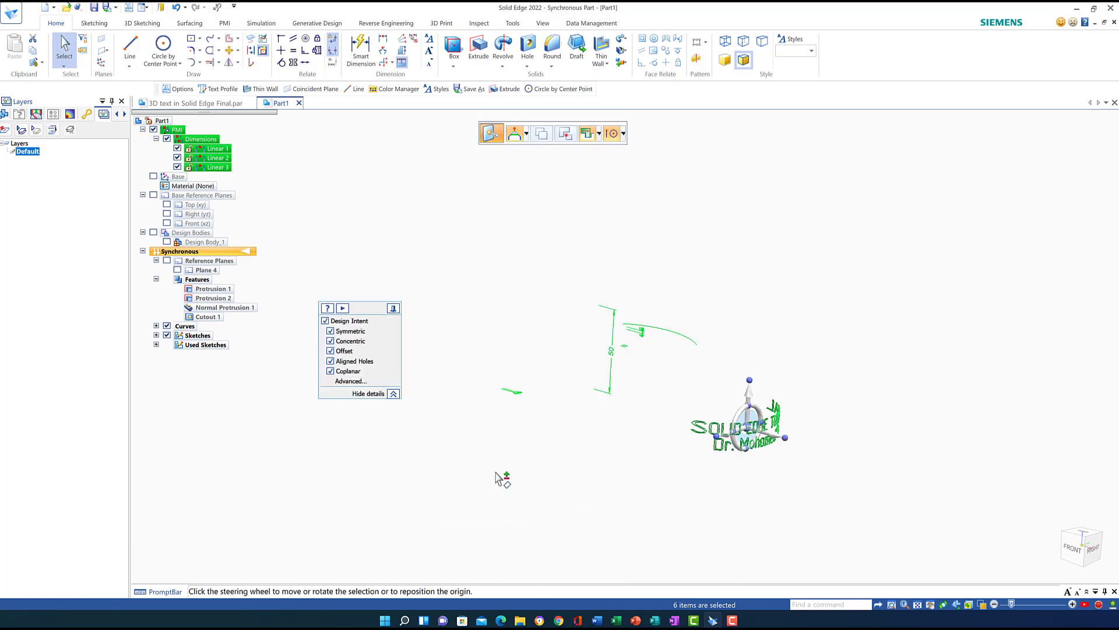
key(Delete)
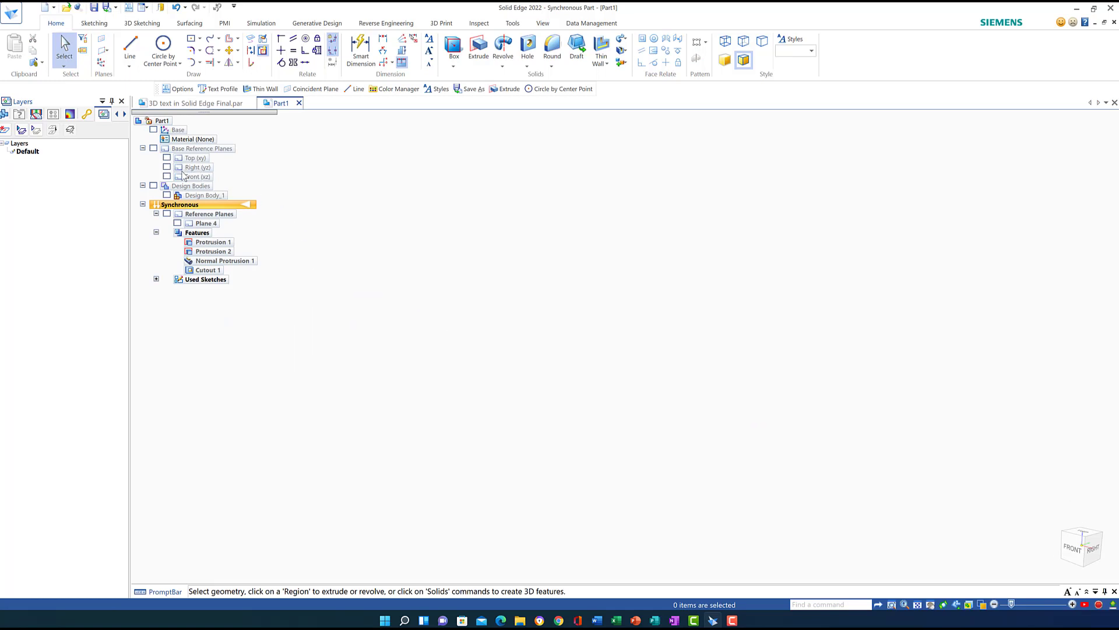
- Show the design body again and inspect the gold text on its front, curved end and hole face
click(153, 185)
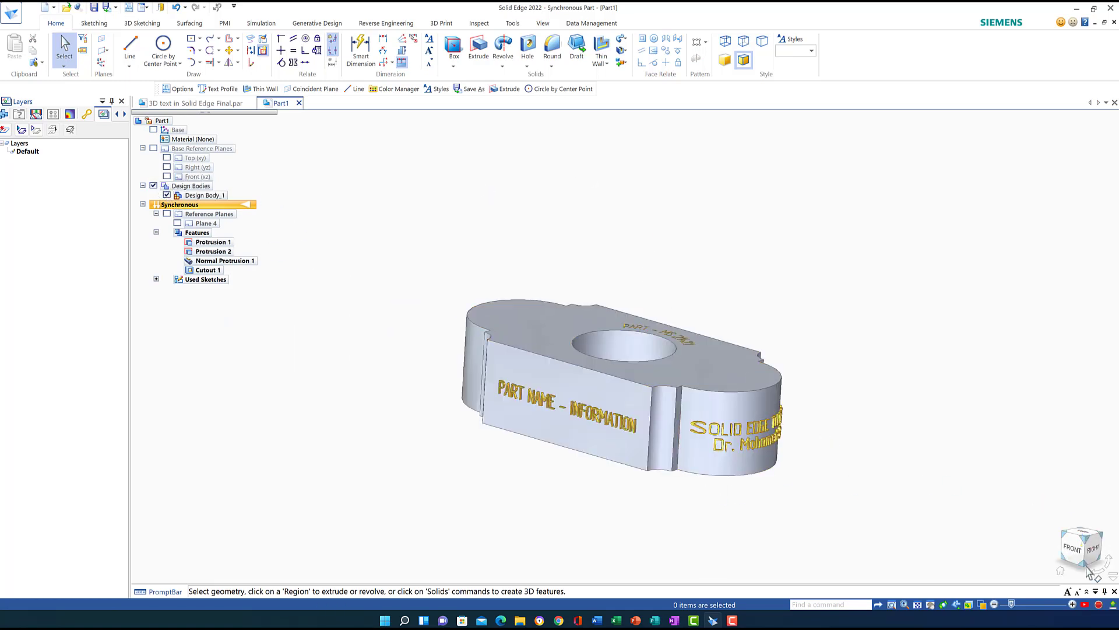
click(917, 605)
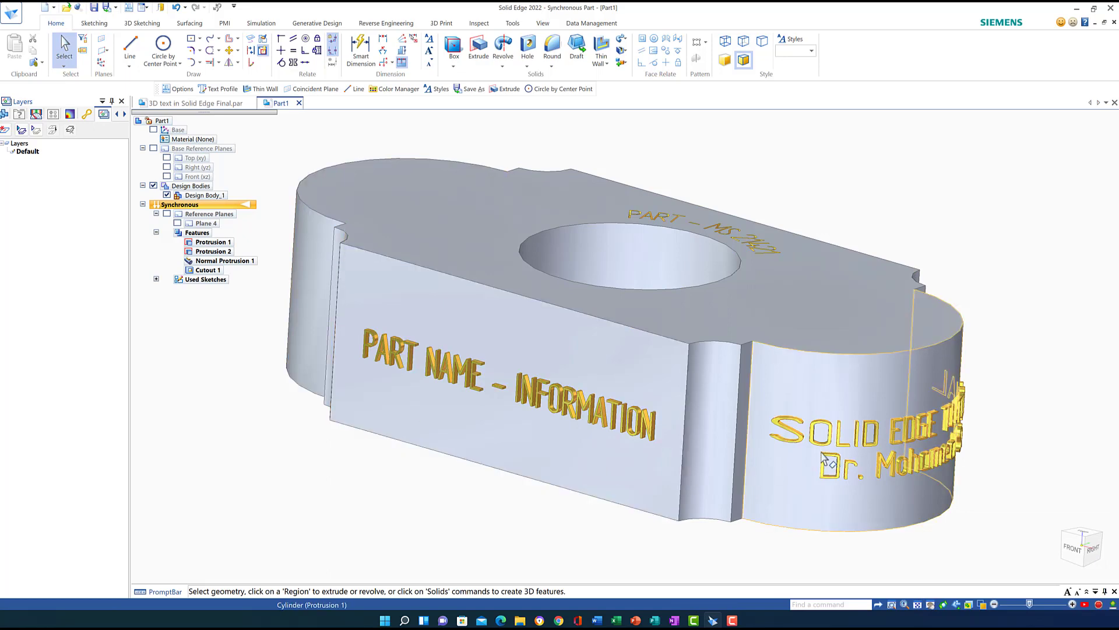
mouse_move(499, 425)
middle_down()
mouse_move(521, 409)
mouse_move(498, 408)
mouse_move(490, 432)
middle_up()
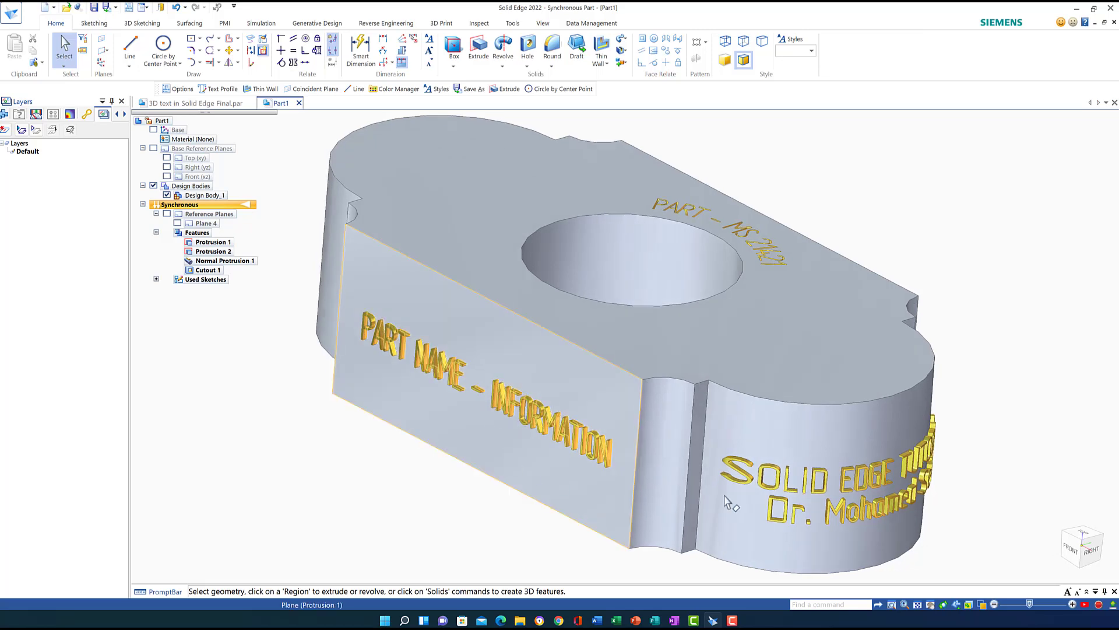
mouse_move(859, 552)
middle_down()
mouse_move(800, 549)
mouse_move(904, 524)
mouse_move(874, 559)
middle_up()
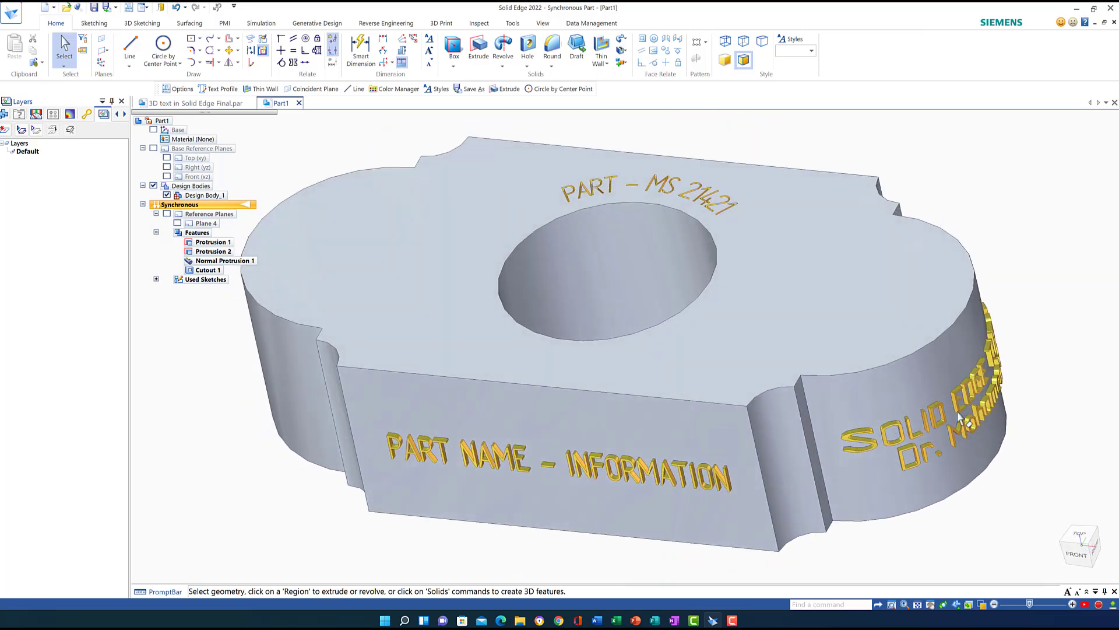